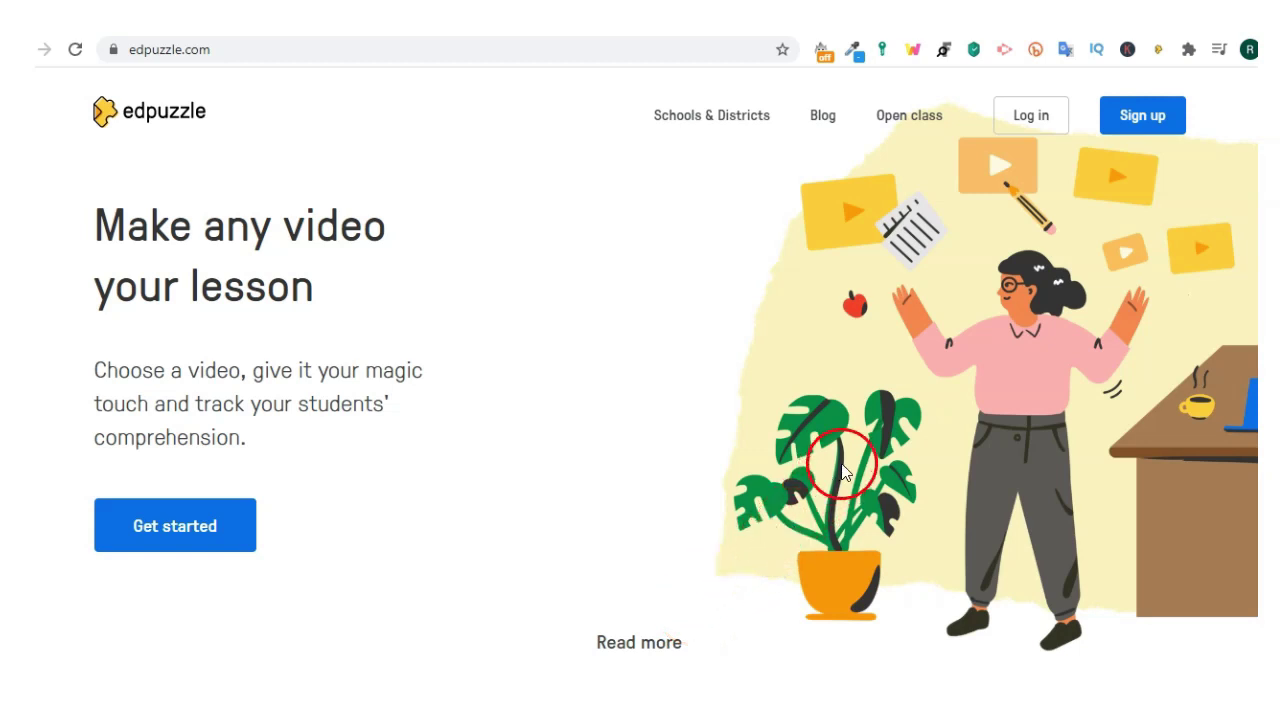
Go to Edpuzzle's sign-up page using the Sign up link in the top-right corner
left_click(1130, 120)
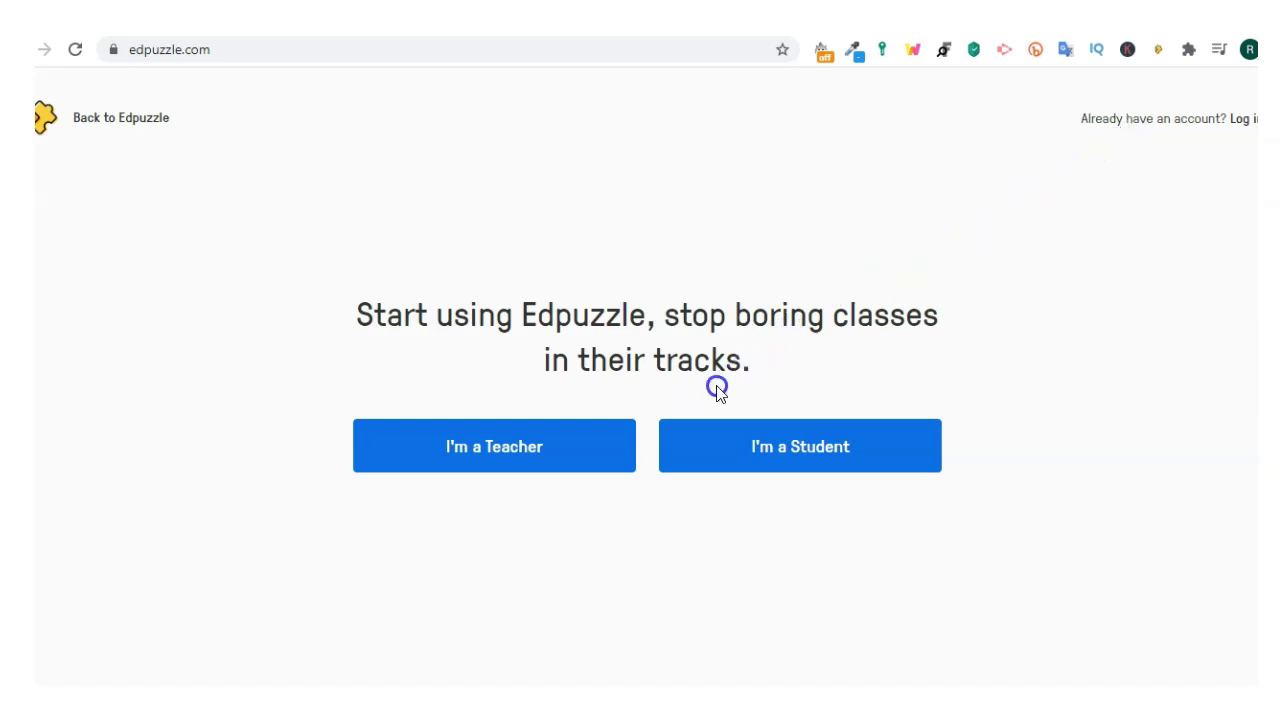
Choose the teacher role and sign up with an Edpuzzle account instead of Google
left_click(515, 457)
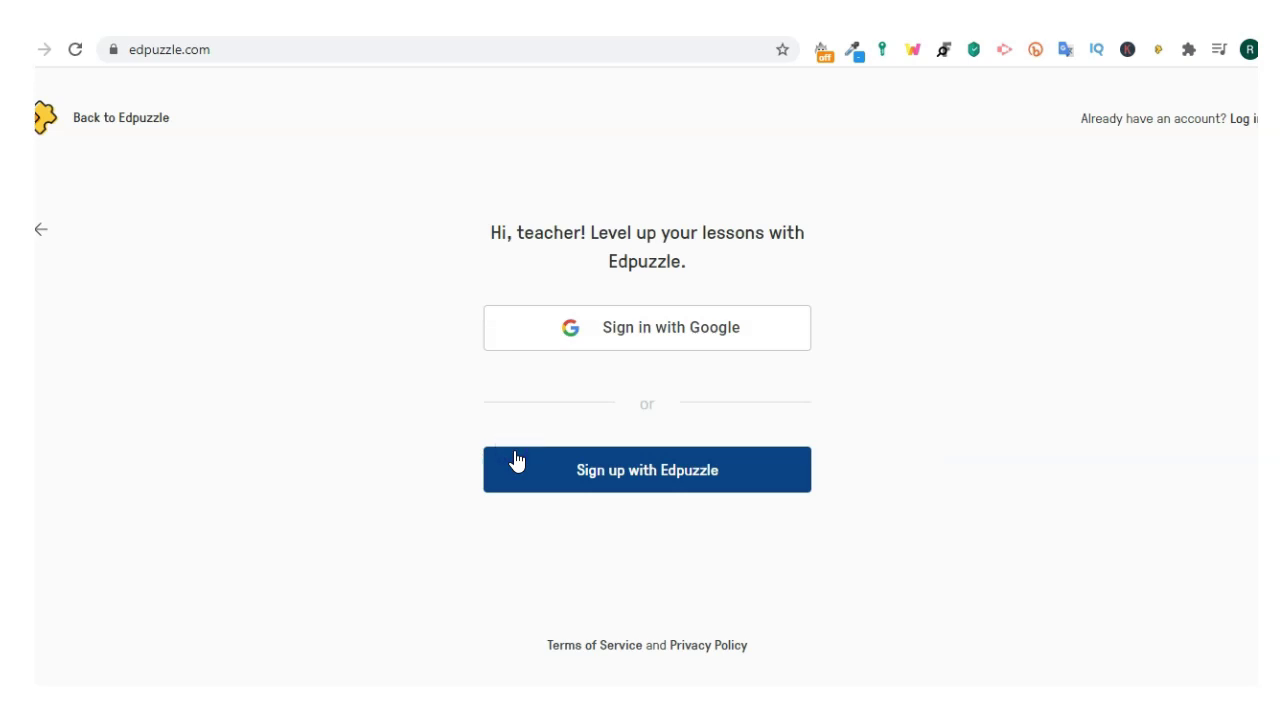
left_click(671, 334)
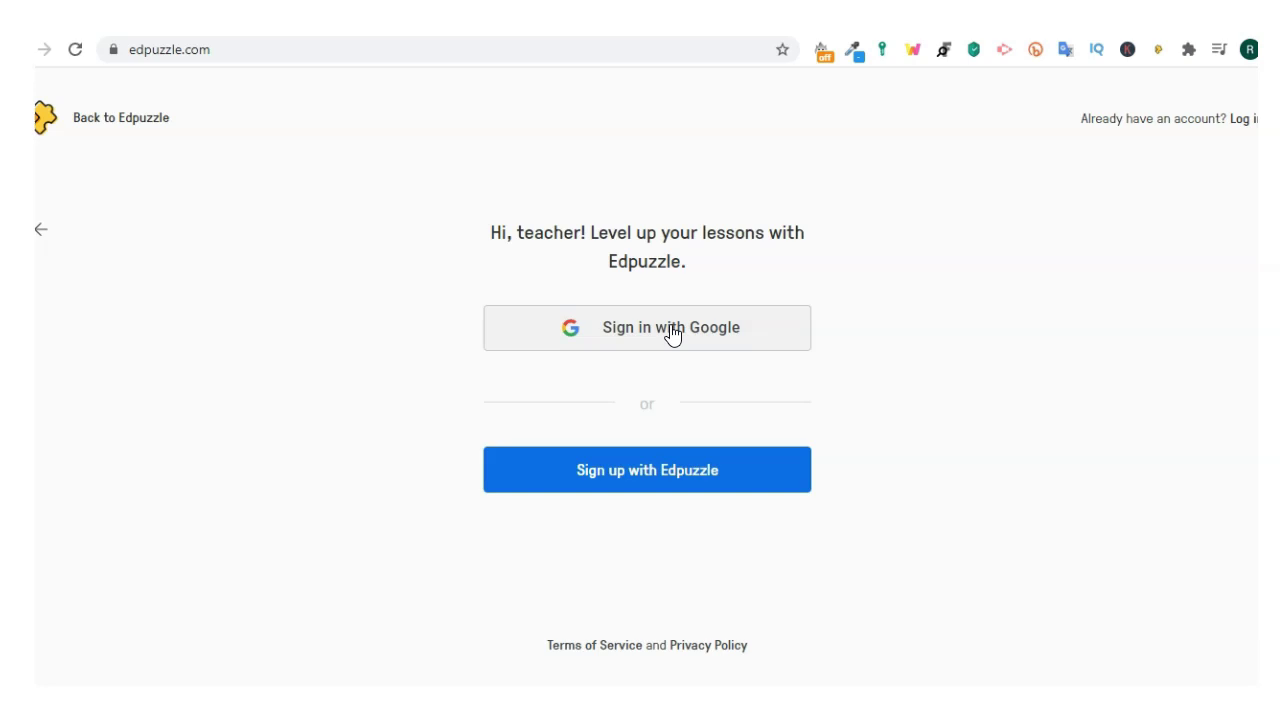
left_click_drag(652, 376, 643, 487)
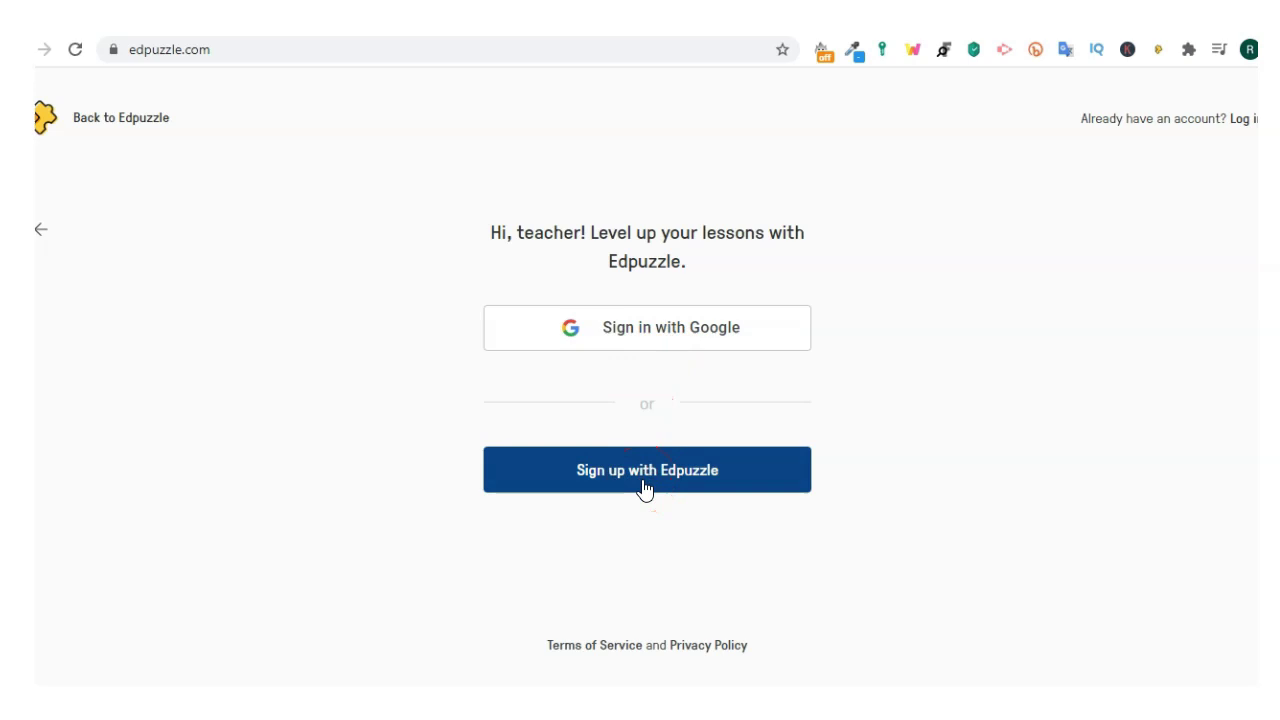
left_click(643, 487)
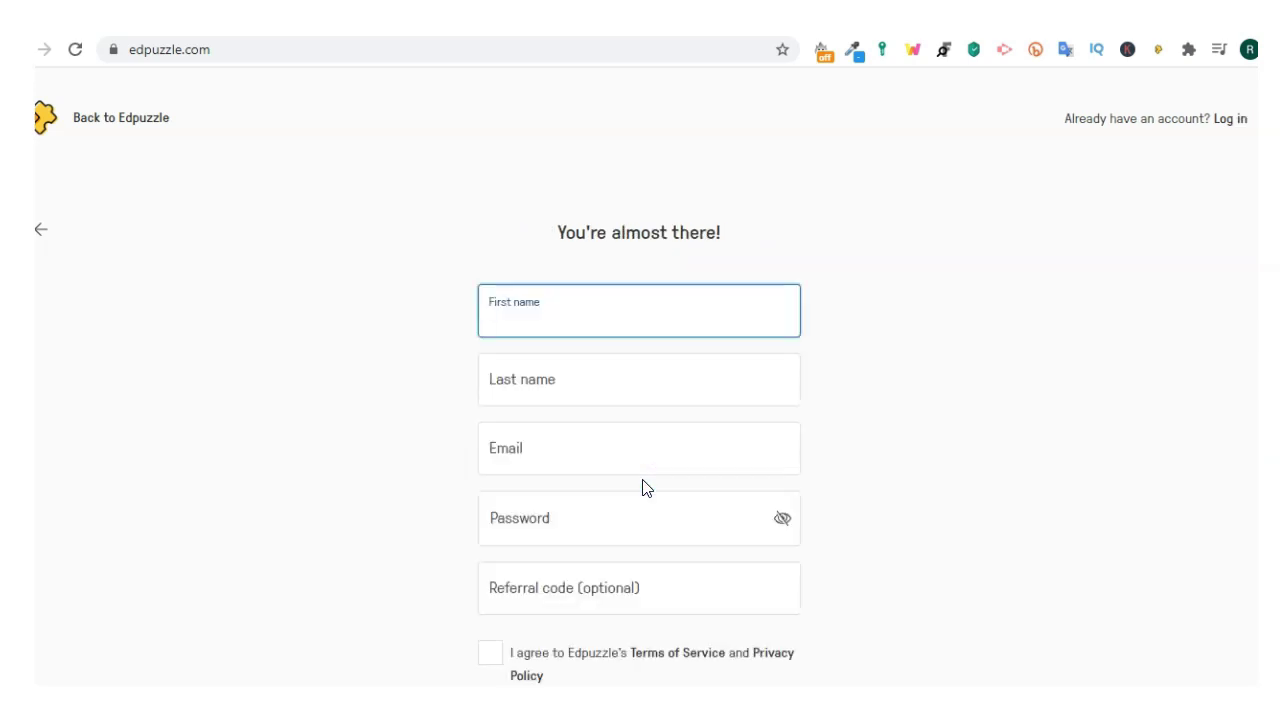
Fill in the teacher's first name, email and password, and accept the terms of service
type("Juan")
left_click(534, 380)
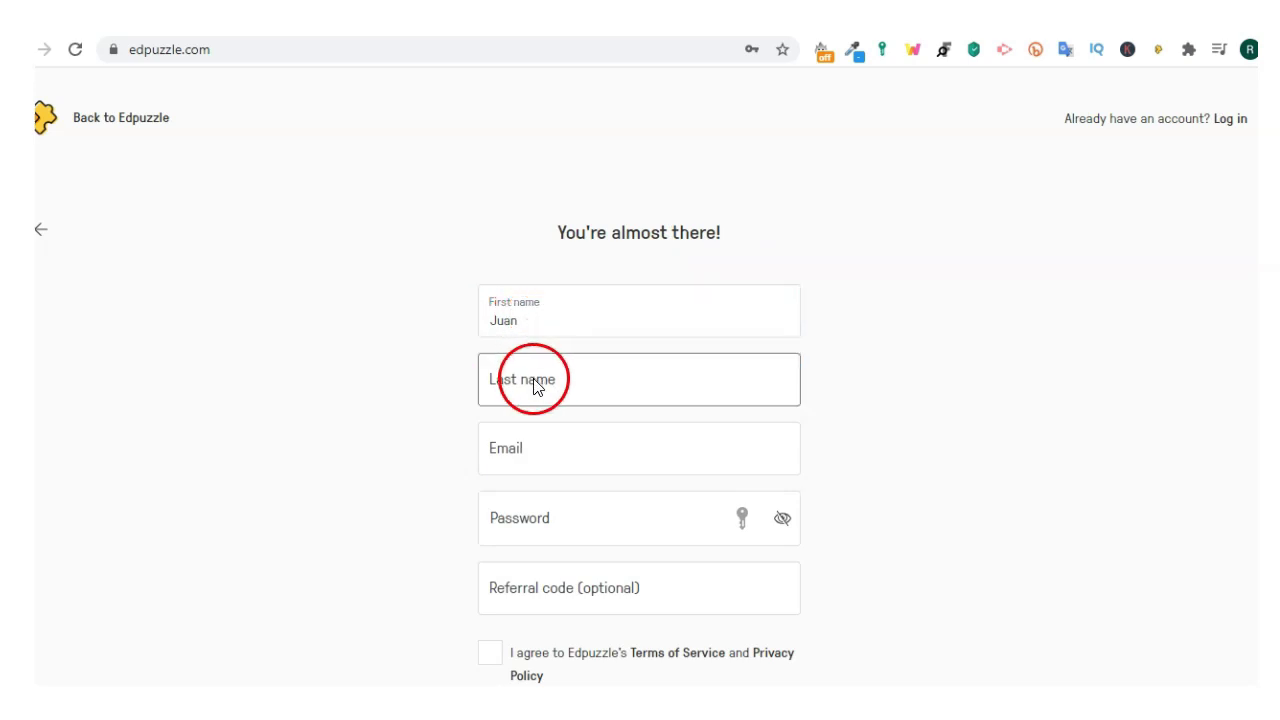
left_click(531, 323)
left_click(533, 374)
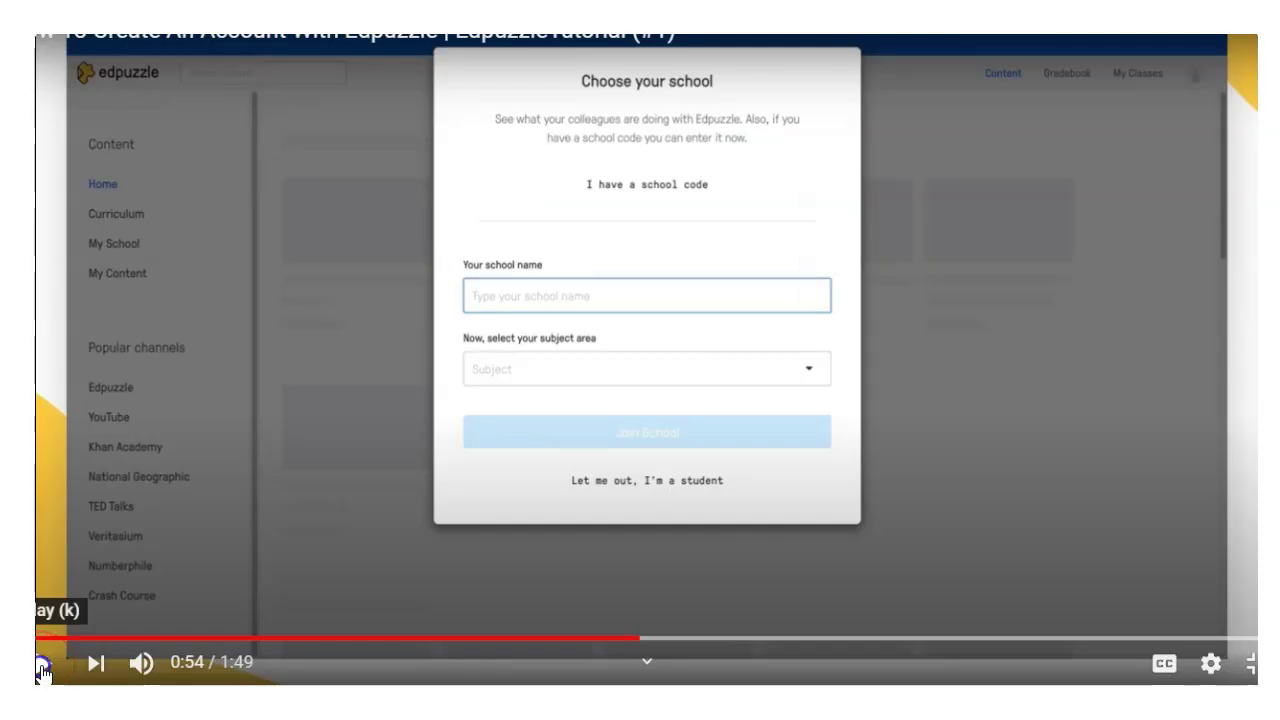
Resume the Edpuzzle account tutorial video on YouTube from the school-selection step
left_click(42, 664)
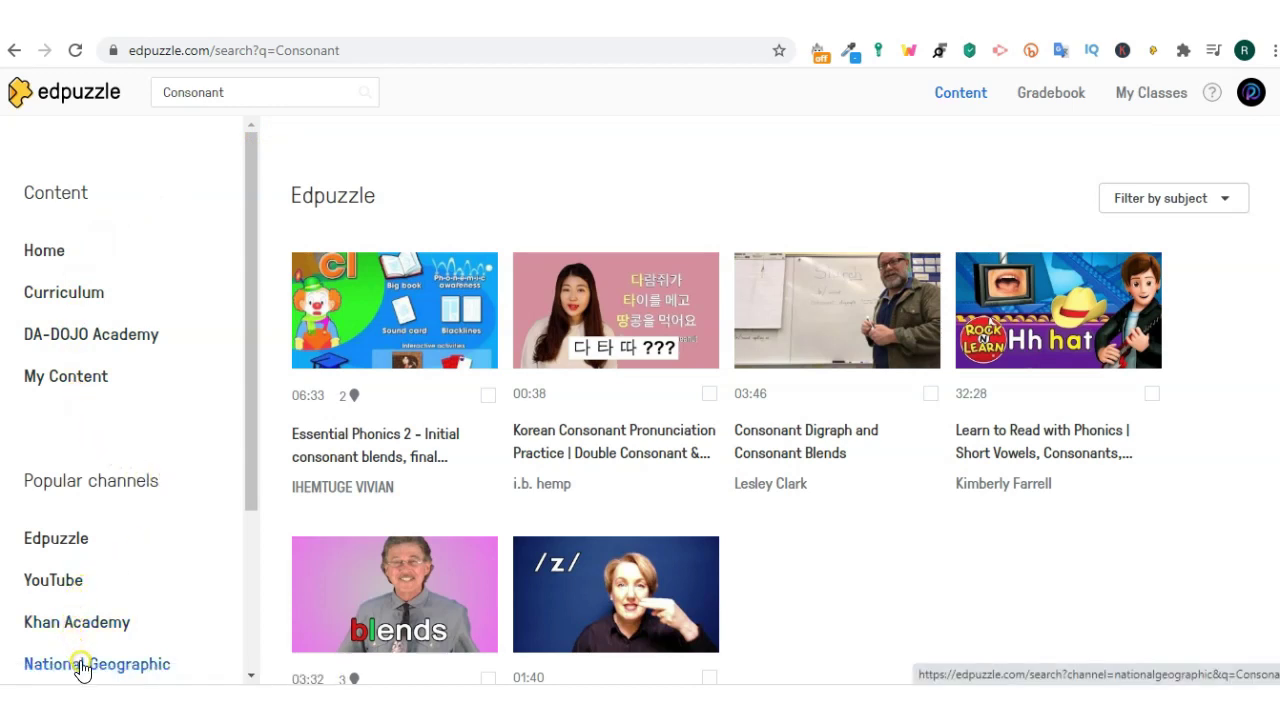
Check the profile avatar menu, then return to the trending General education home page
scroll(253, 500, "down", 1)
left_click_drag(252, 511, 254, 630)
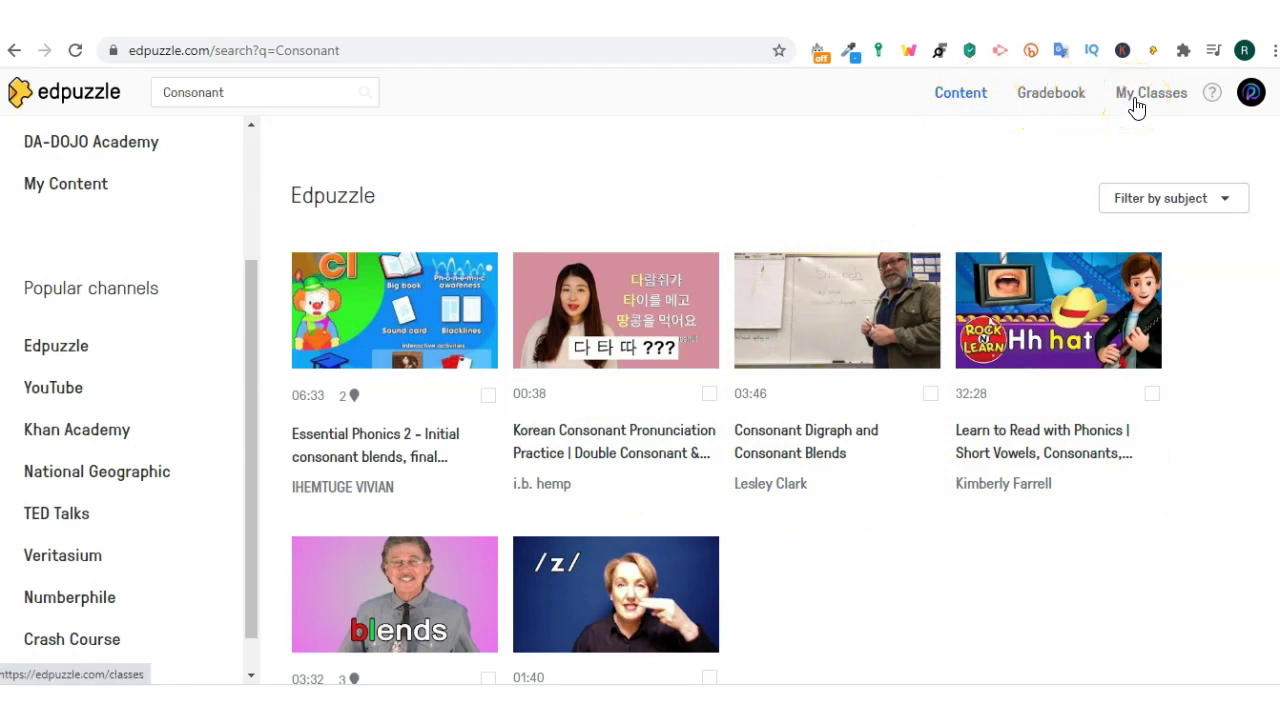
left_click(1250, 95)
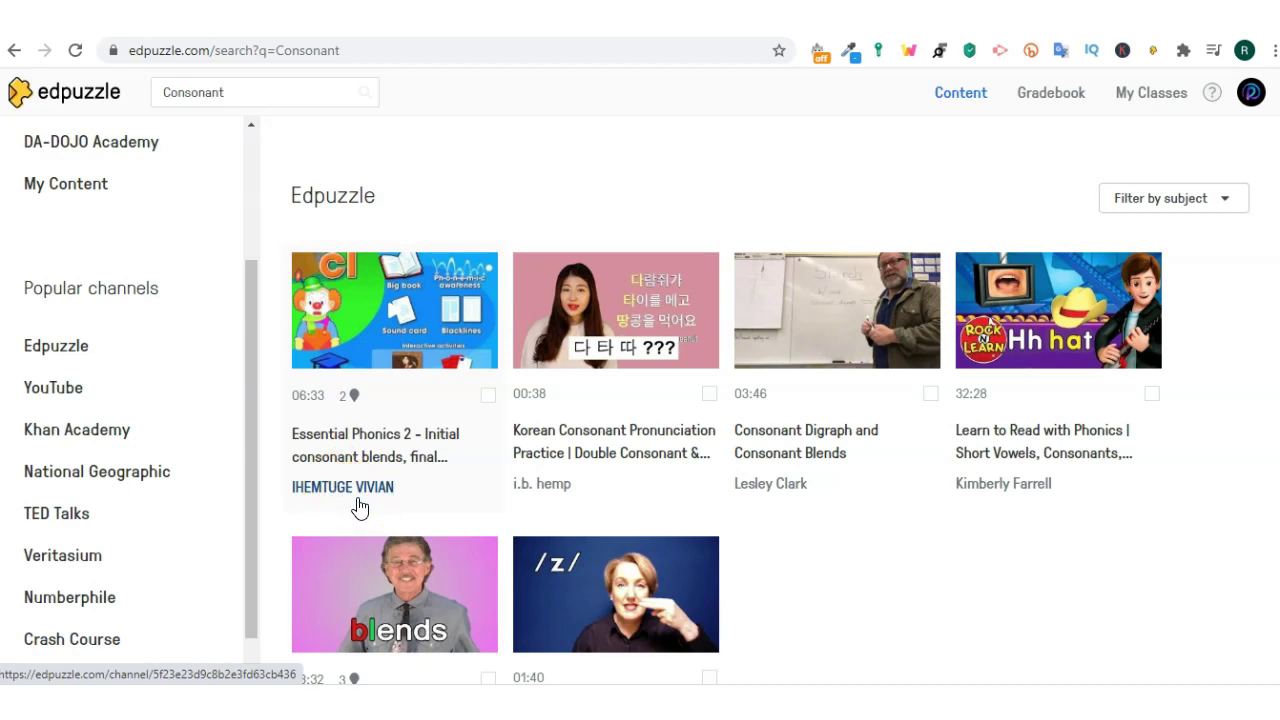
key("alt+Left")
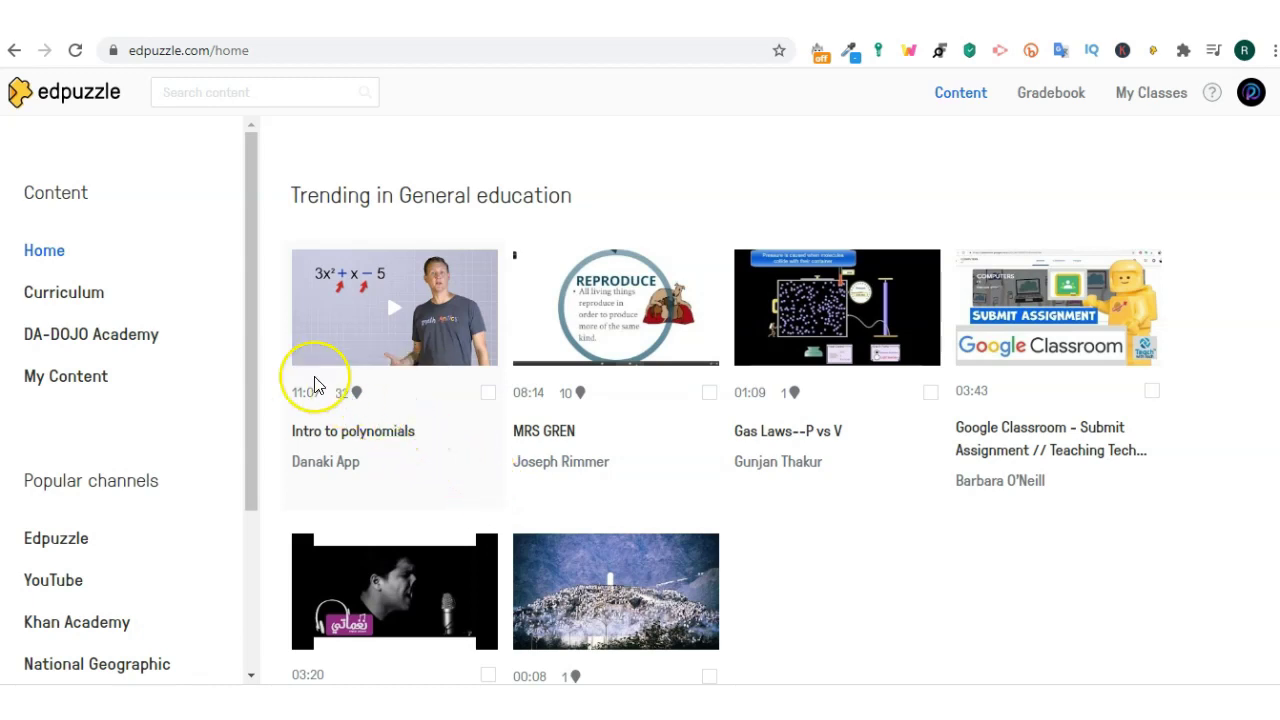
Browse Elementary School curriculum Videos by Subject and open the English Language Arts collection
left_click(81, 300)
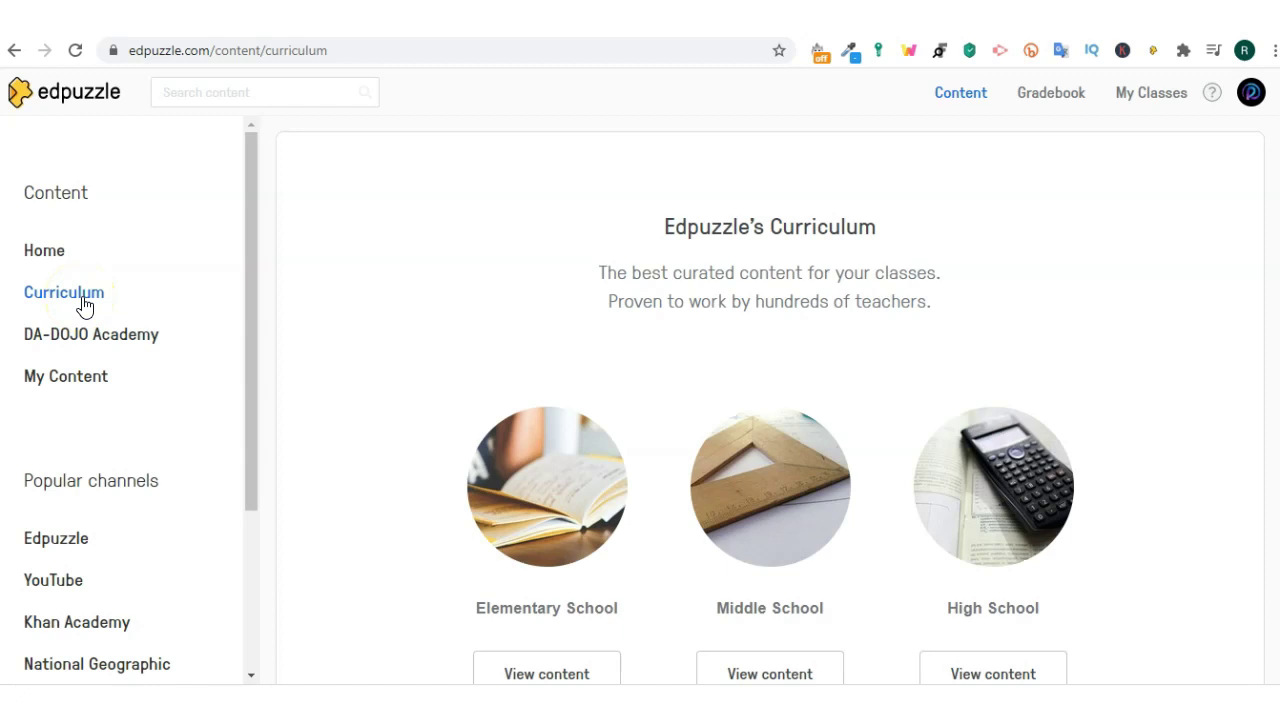
key("alt+Left")
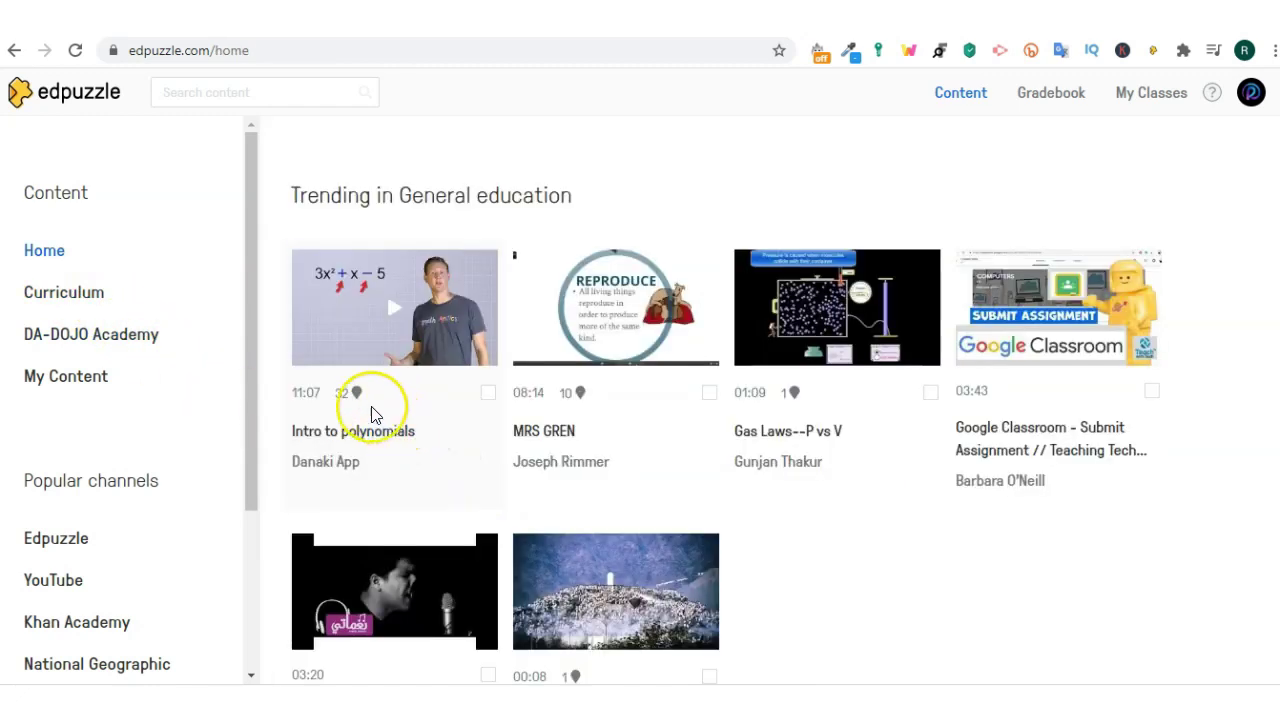
left_click(81, 303)
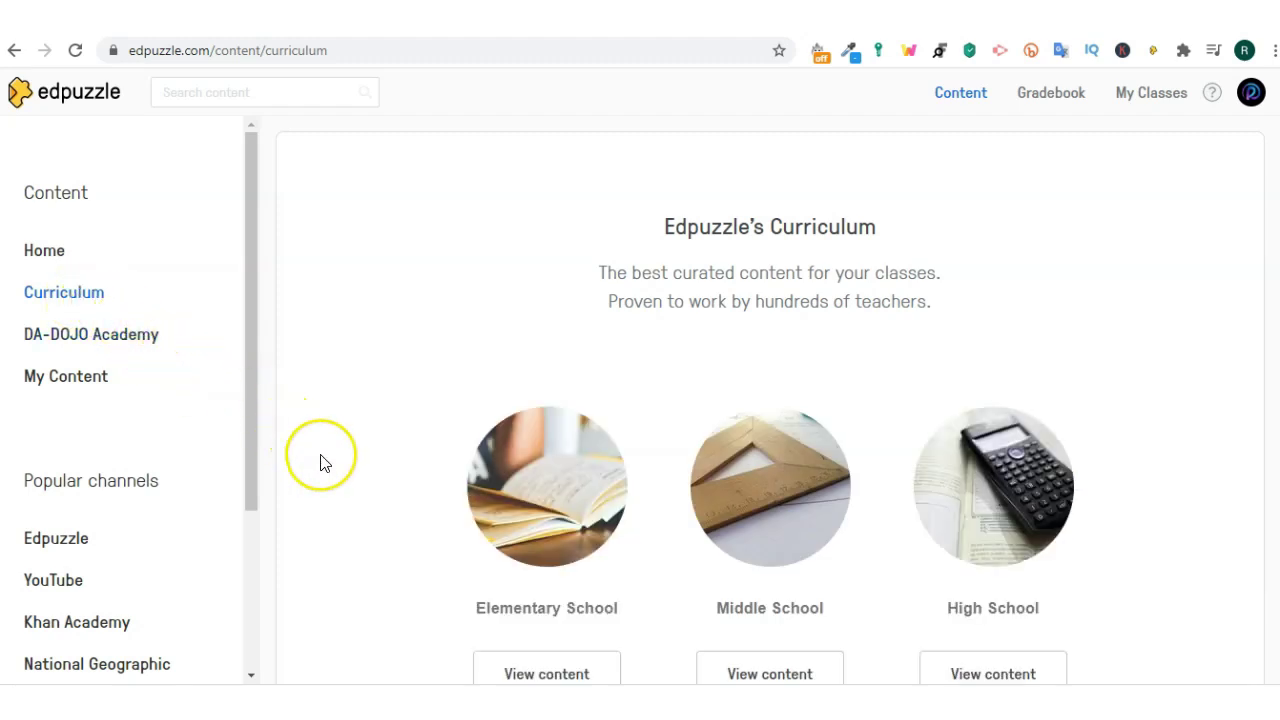
scroll(331, 477, "down", 2)
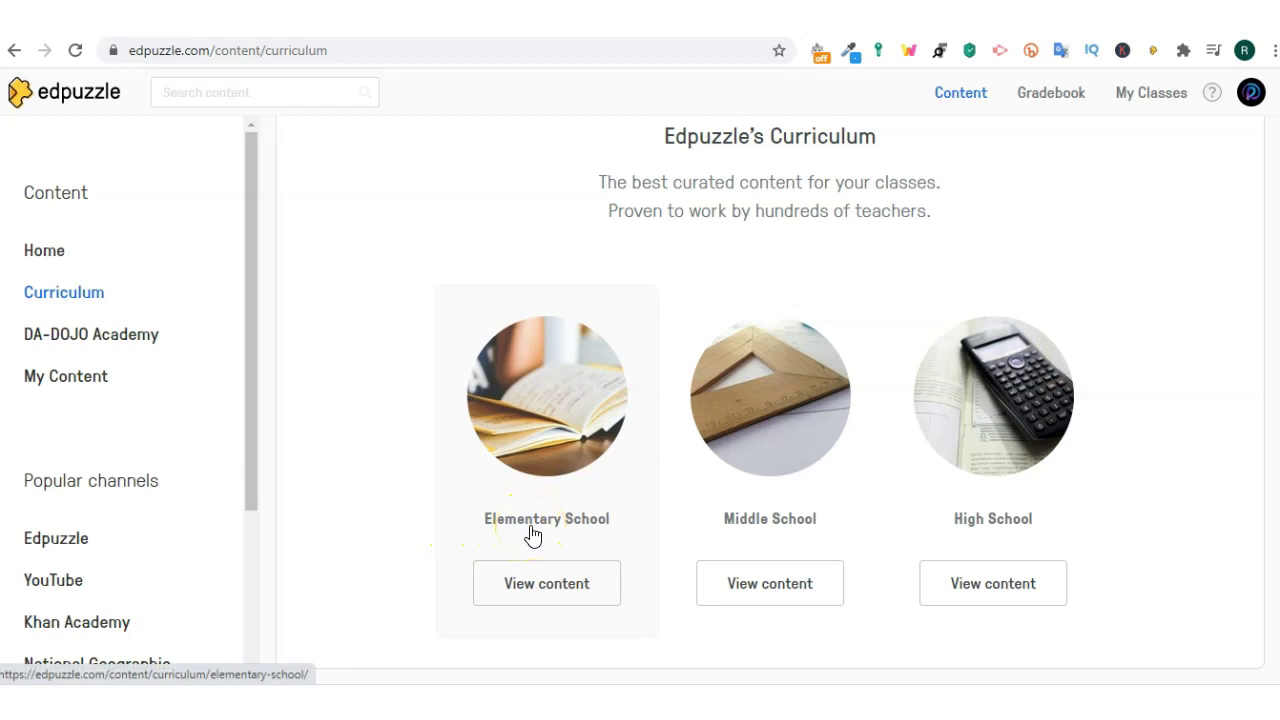
left_click(543, 585)
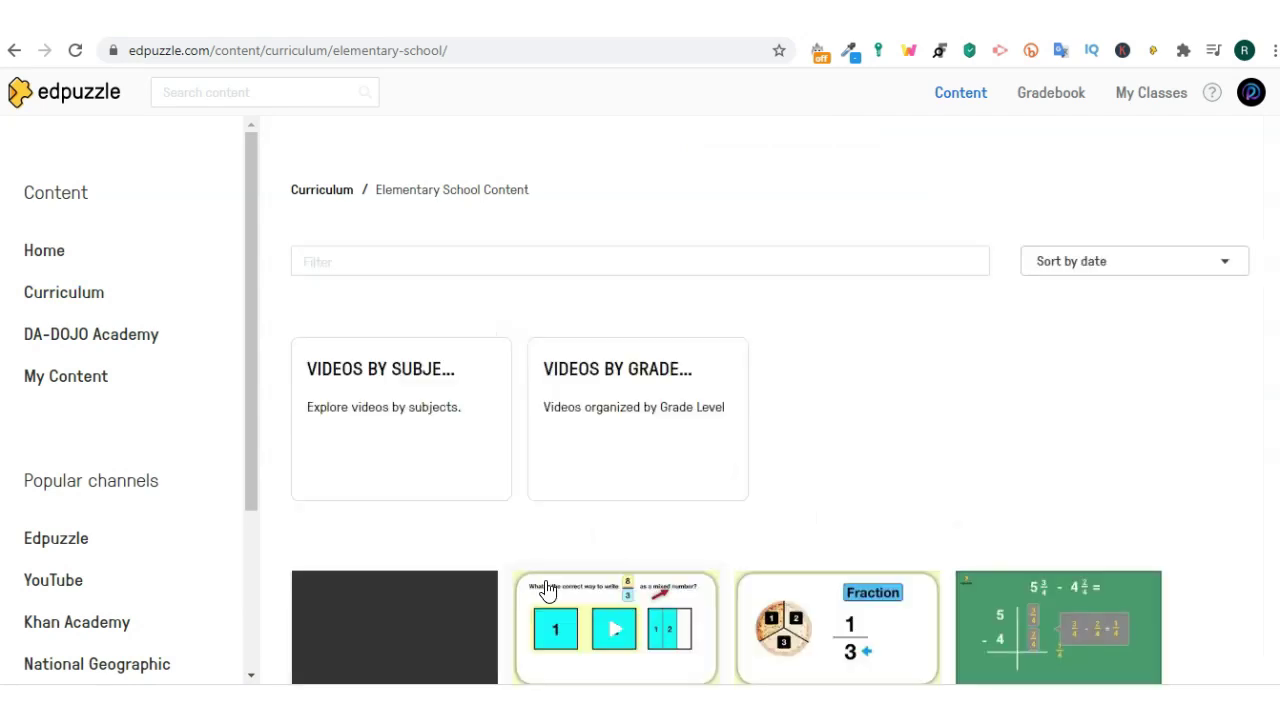
scroll(547, 591, "down", 2)
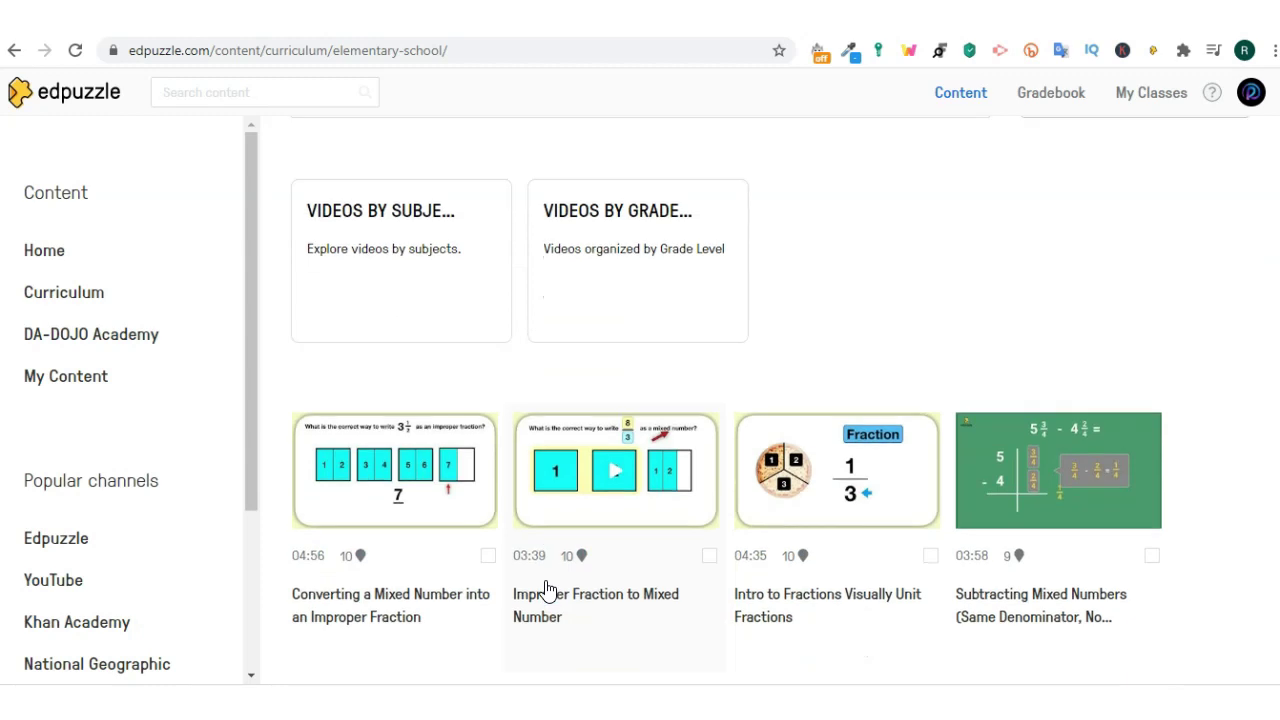
scroll(547, 591, "up", 2)
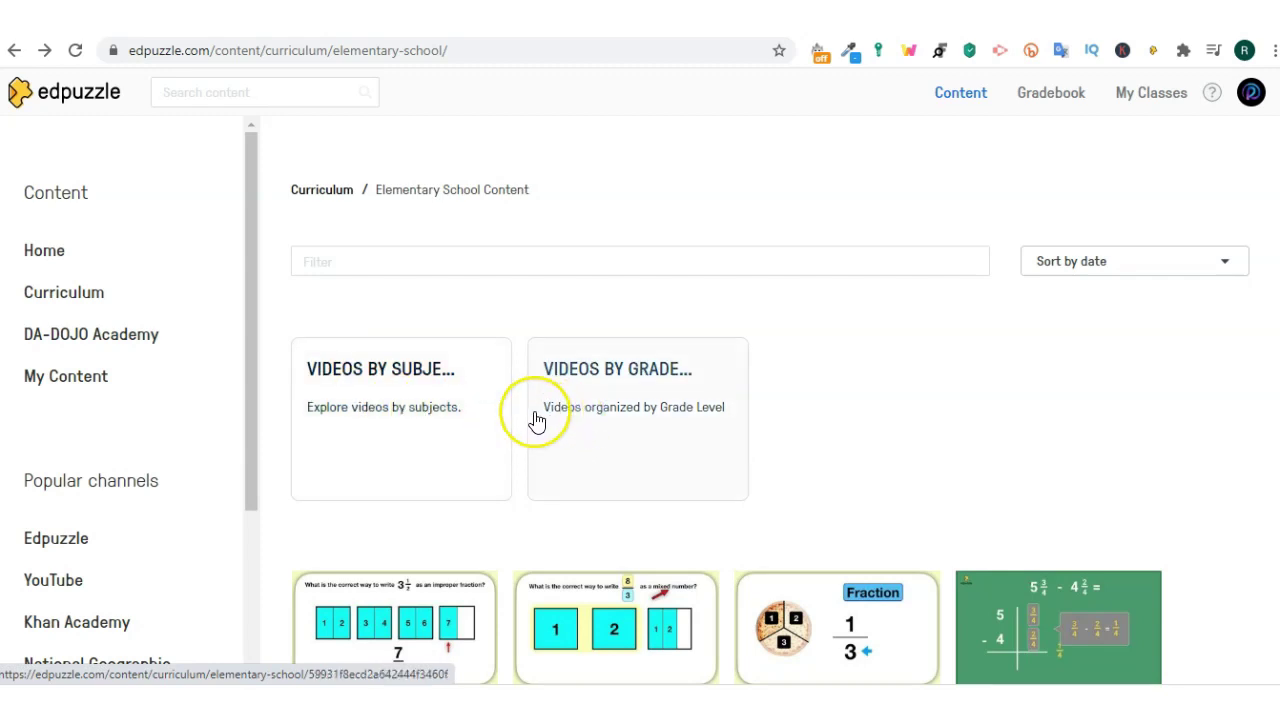
left_click(422, 406)
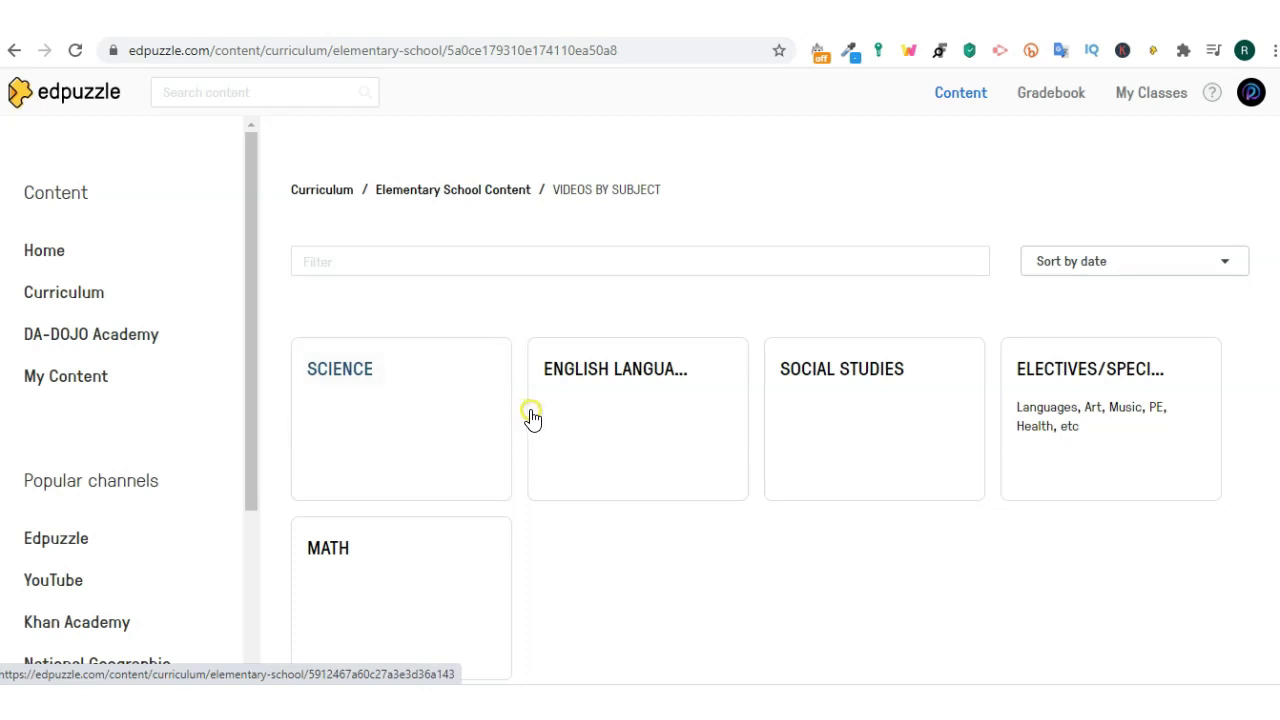
left_click(607, 424)
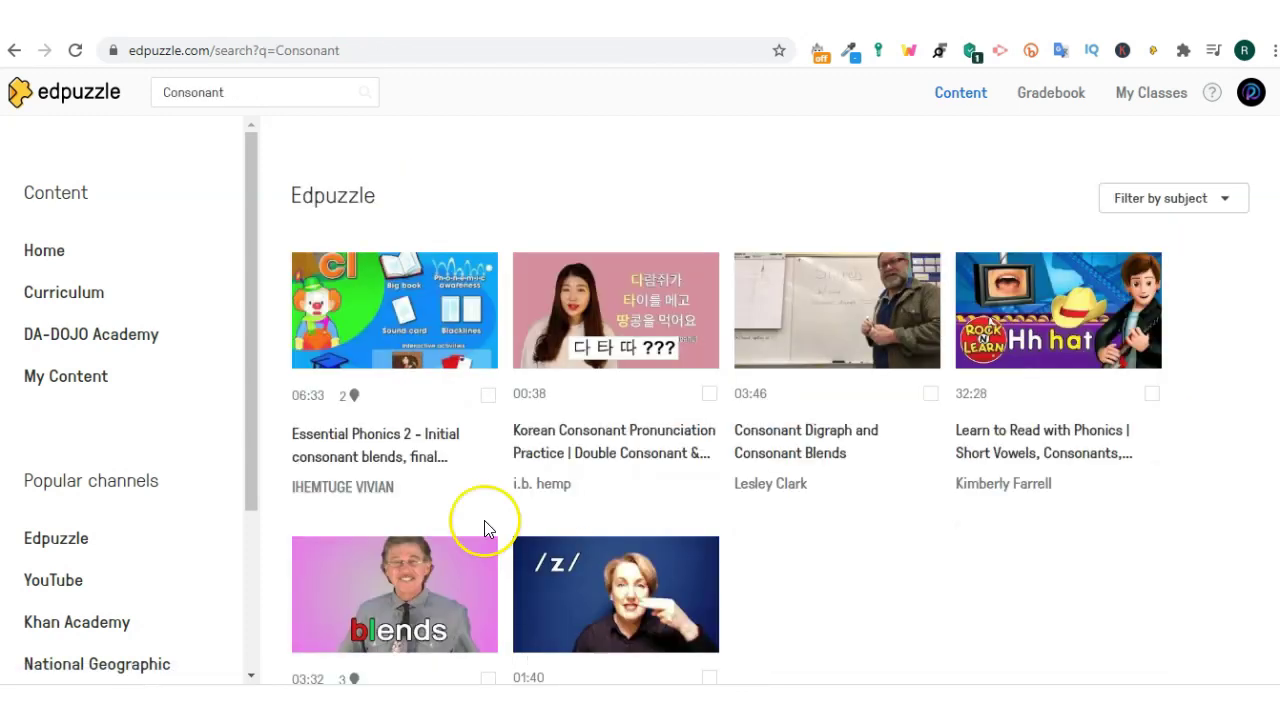
Play and pause Essential Phonics 2, view its open-ended question, then return home
left_click(390, 318)
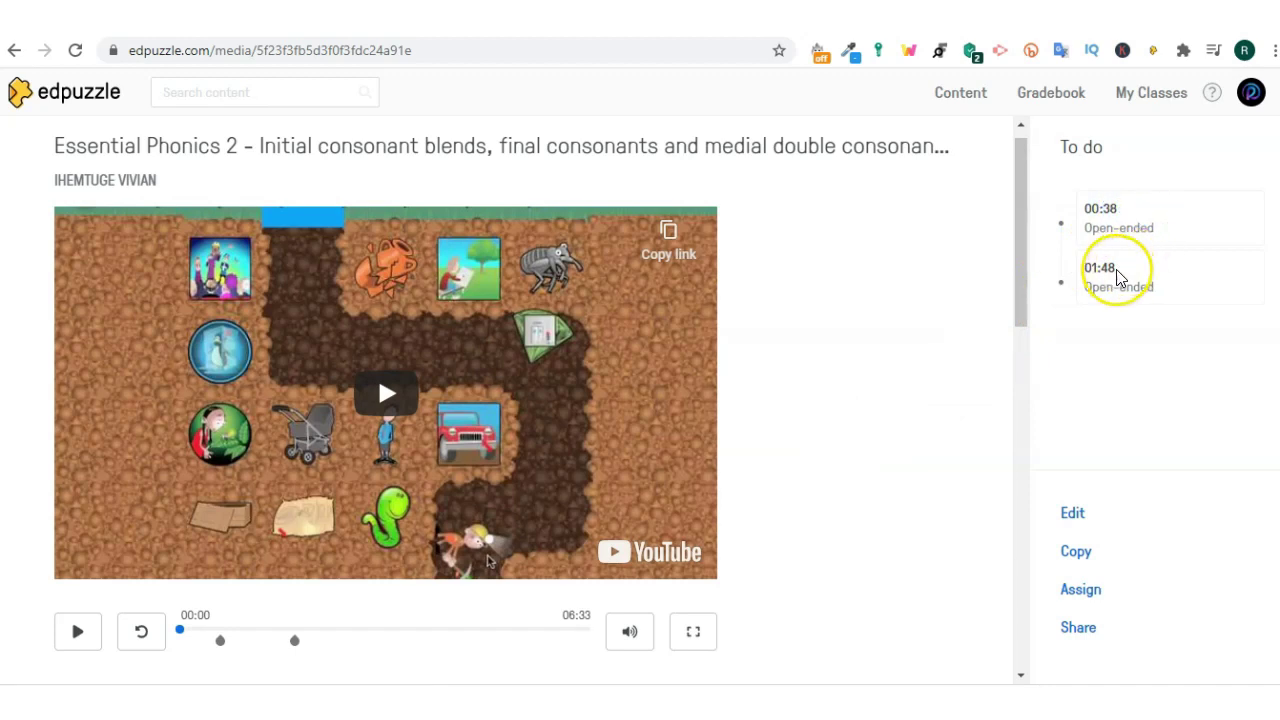
left_click(80, 632)
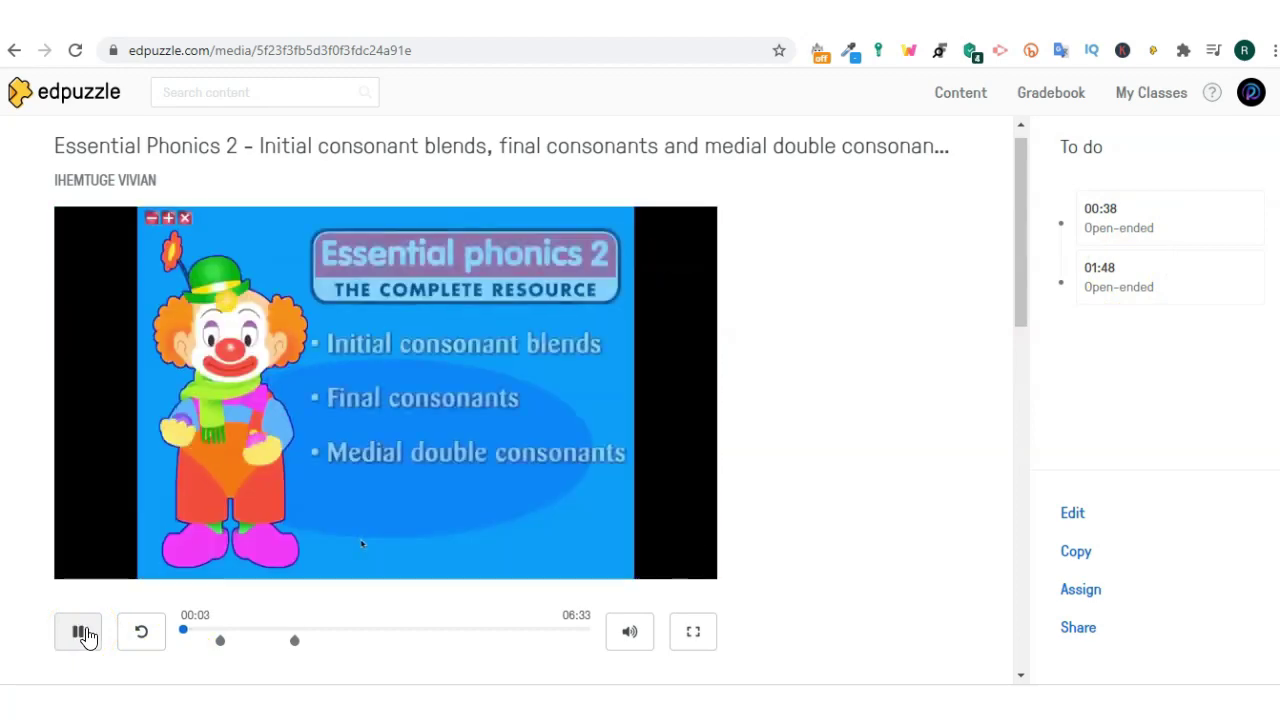
left_click(143, 632)
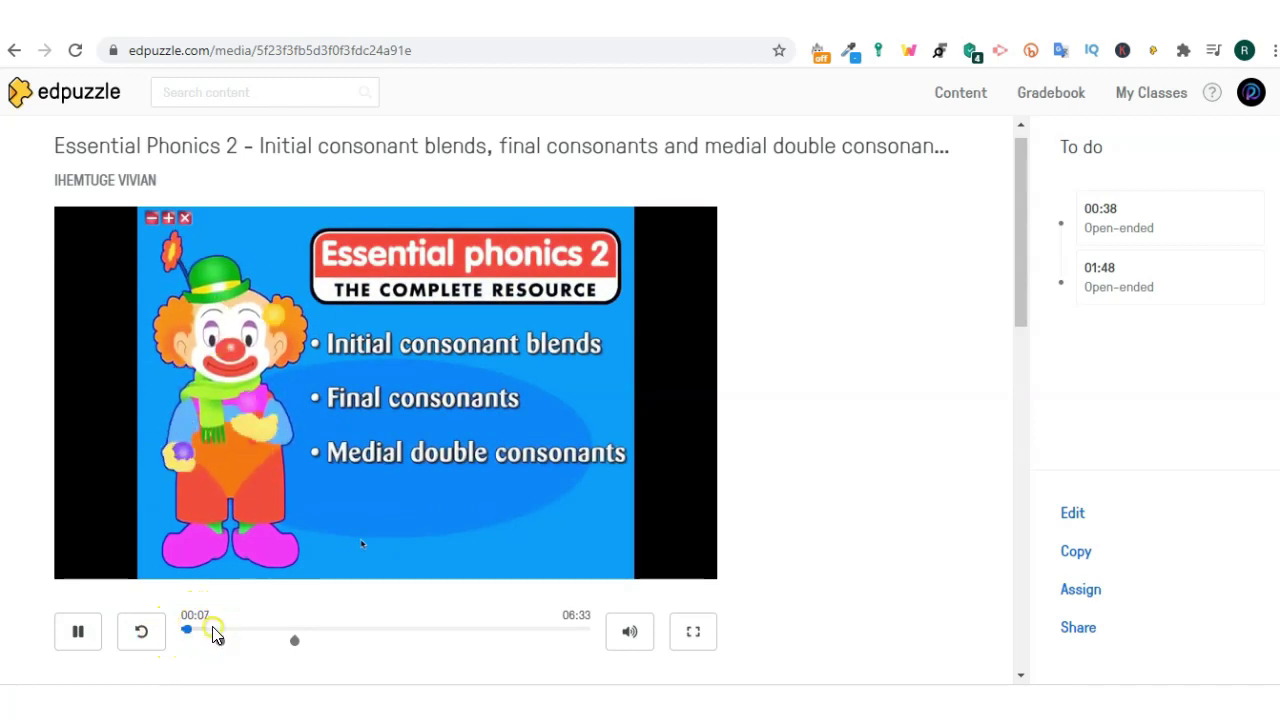
key("space")
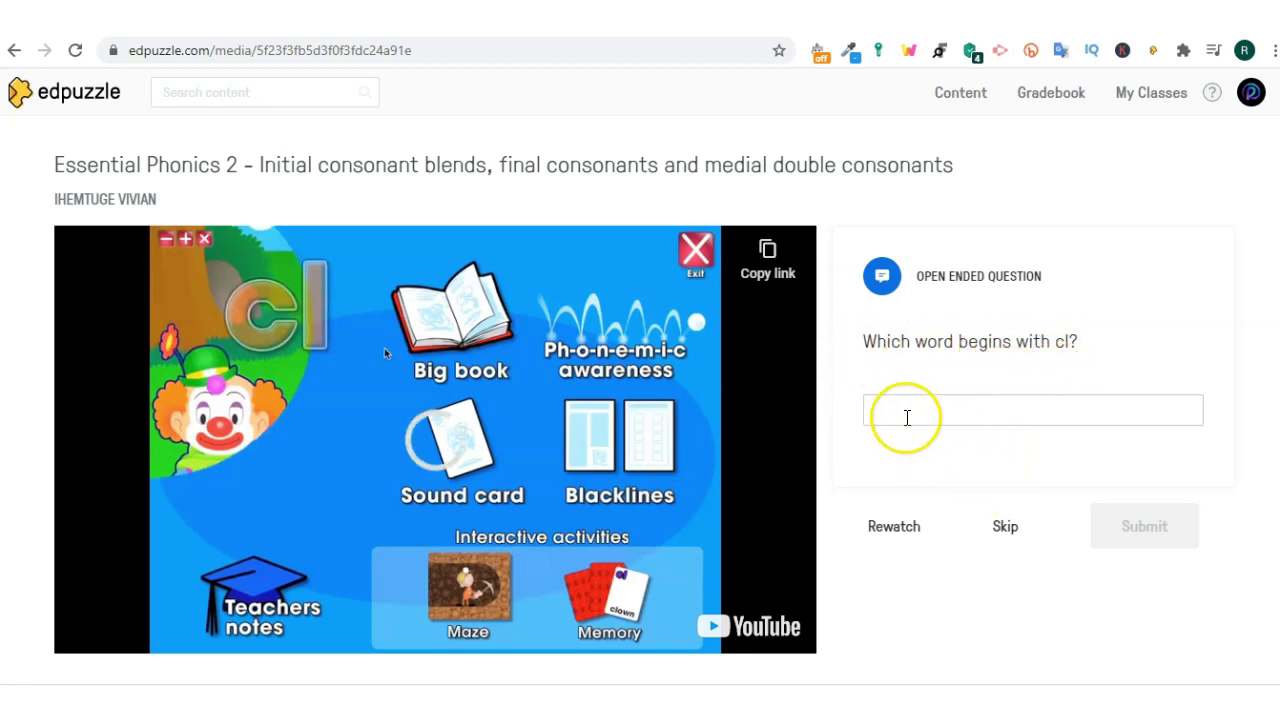
left_click(903, 417)
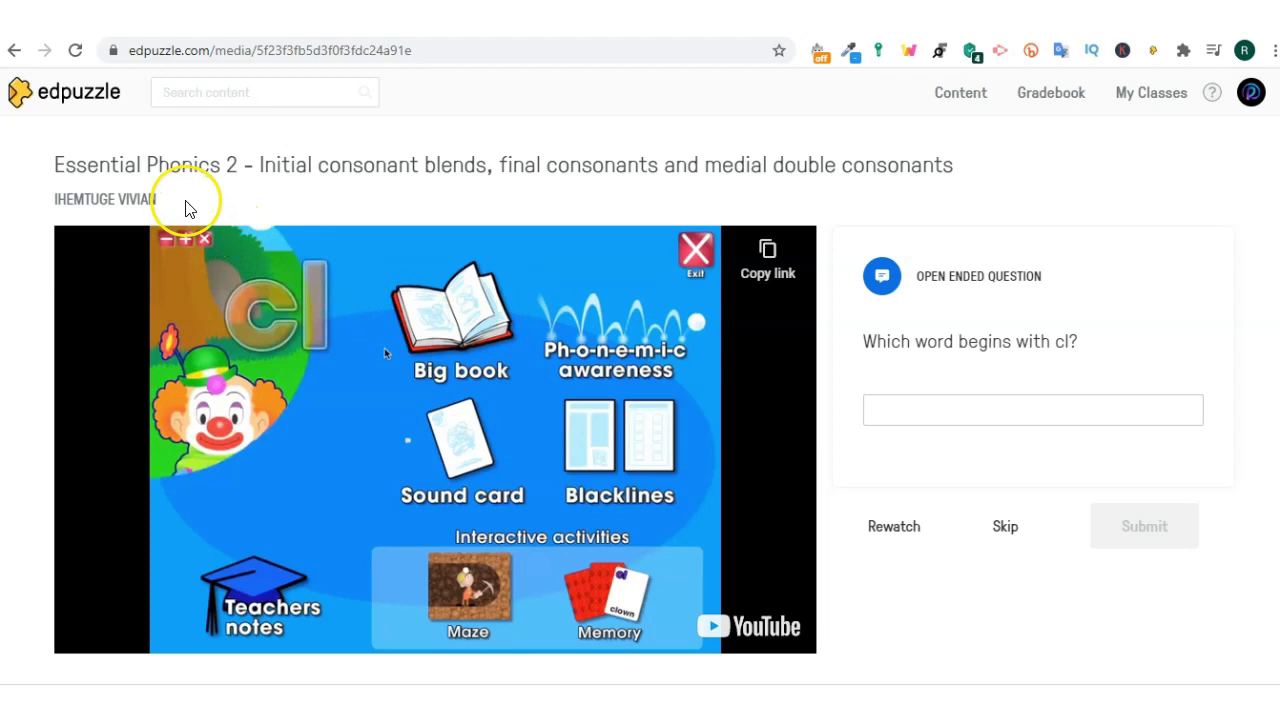
left_click(62, 114)
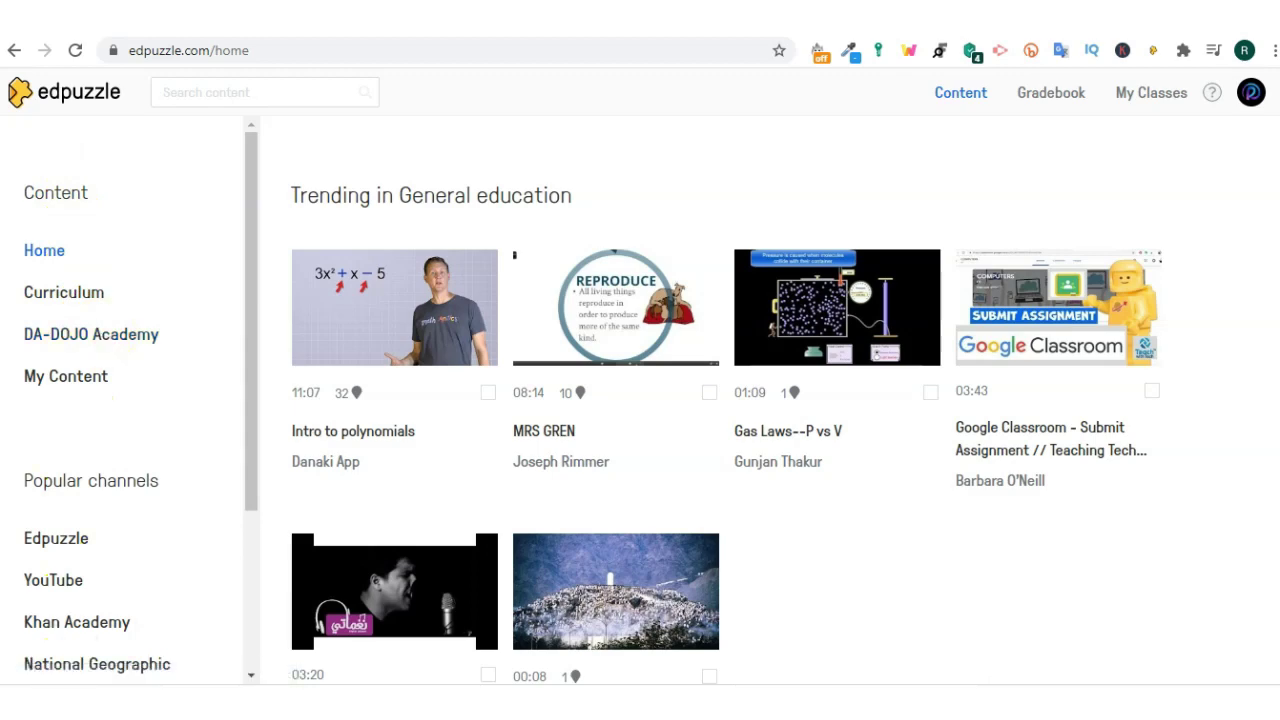
Open DA-DOJO Academy's school content and scroll through videos like Rap Our Letter Sounds
left_click(138, 340)
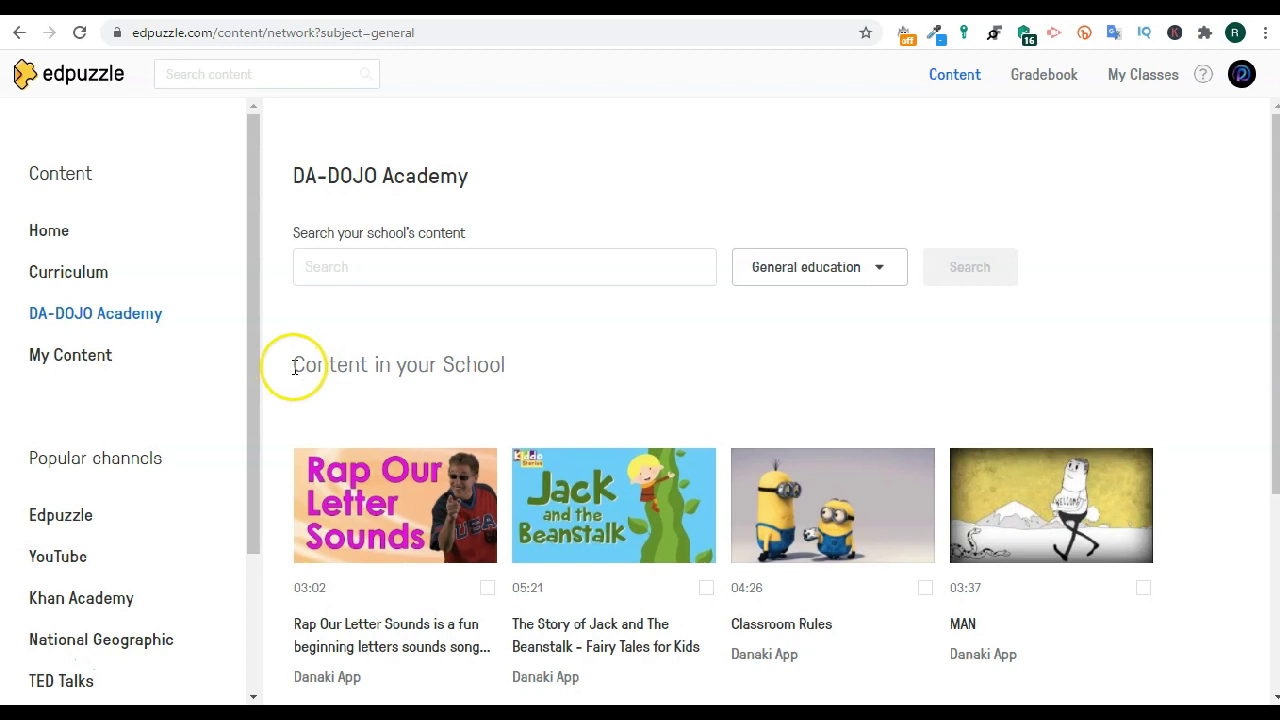
left_click_drag(293, 366, 487, 390)
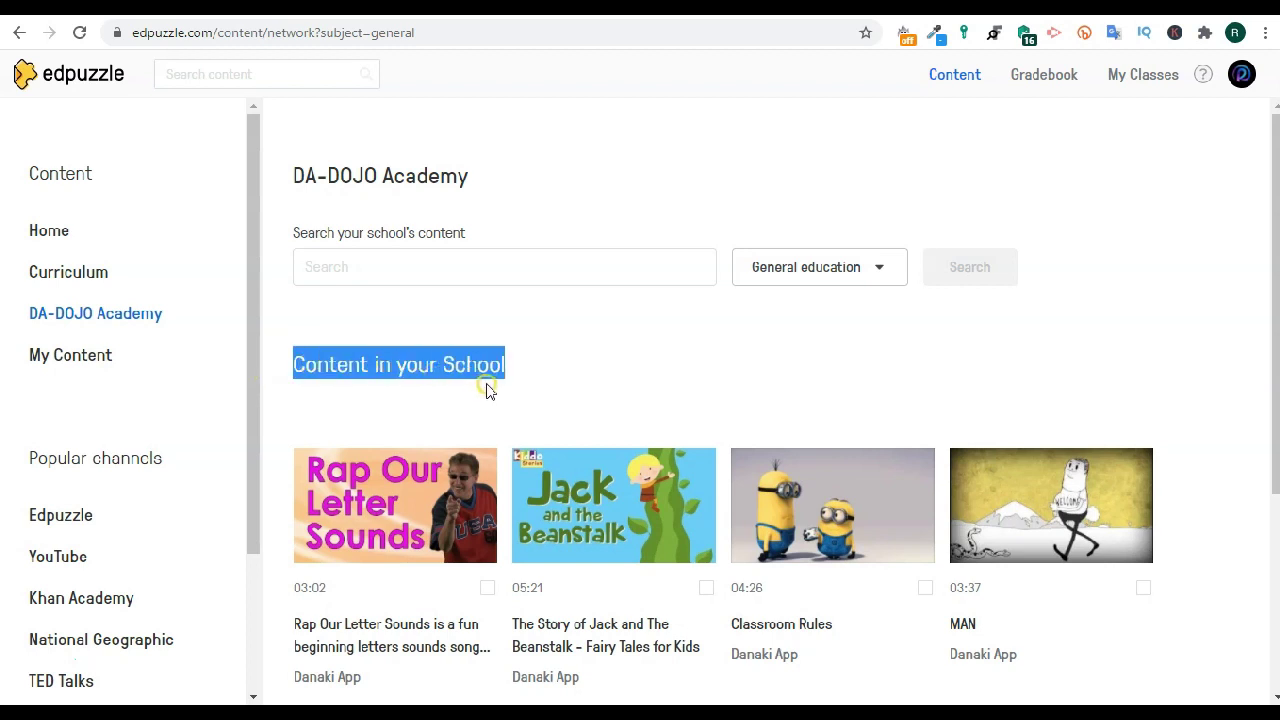
left_click(586, 400)
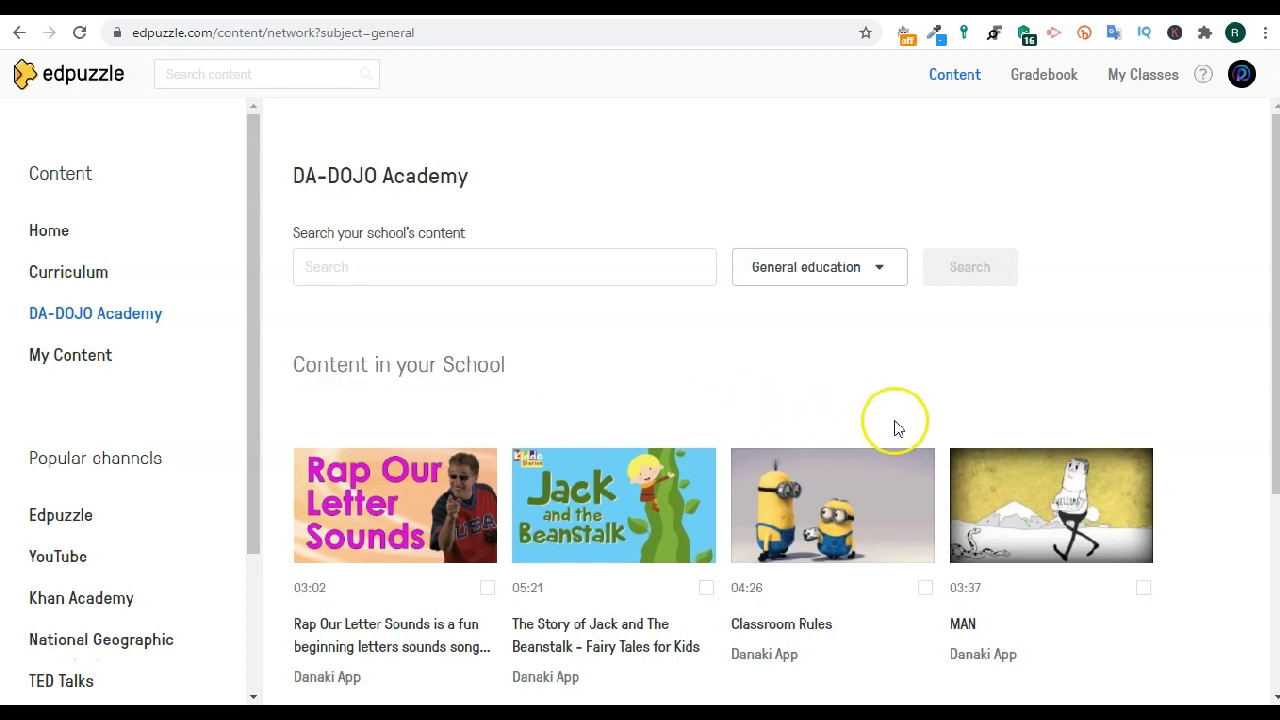
left_click_drag(1275, 462, 1276, 660)
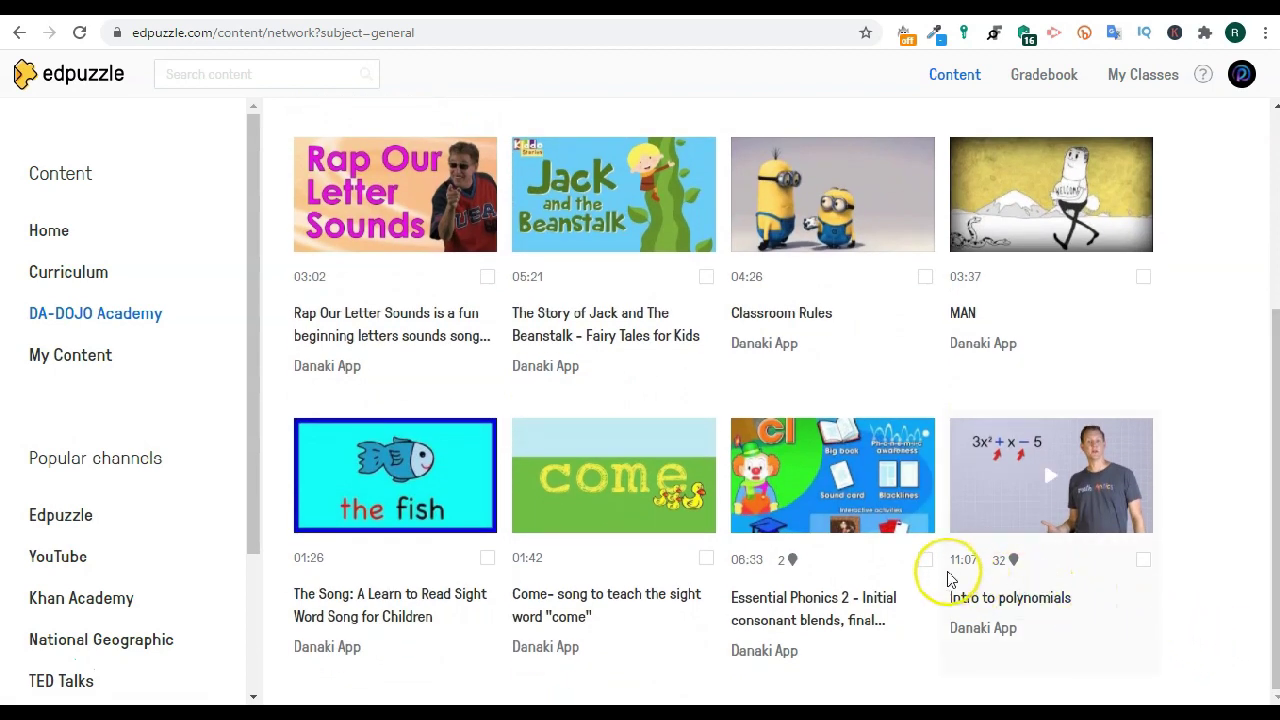
Open Essential Phonics 2 from the school content and scroll to its other teacher versions
left_click(833, 481)
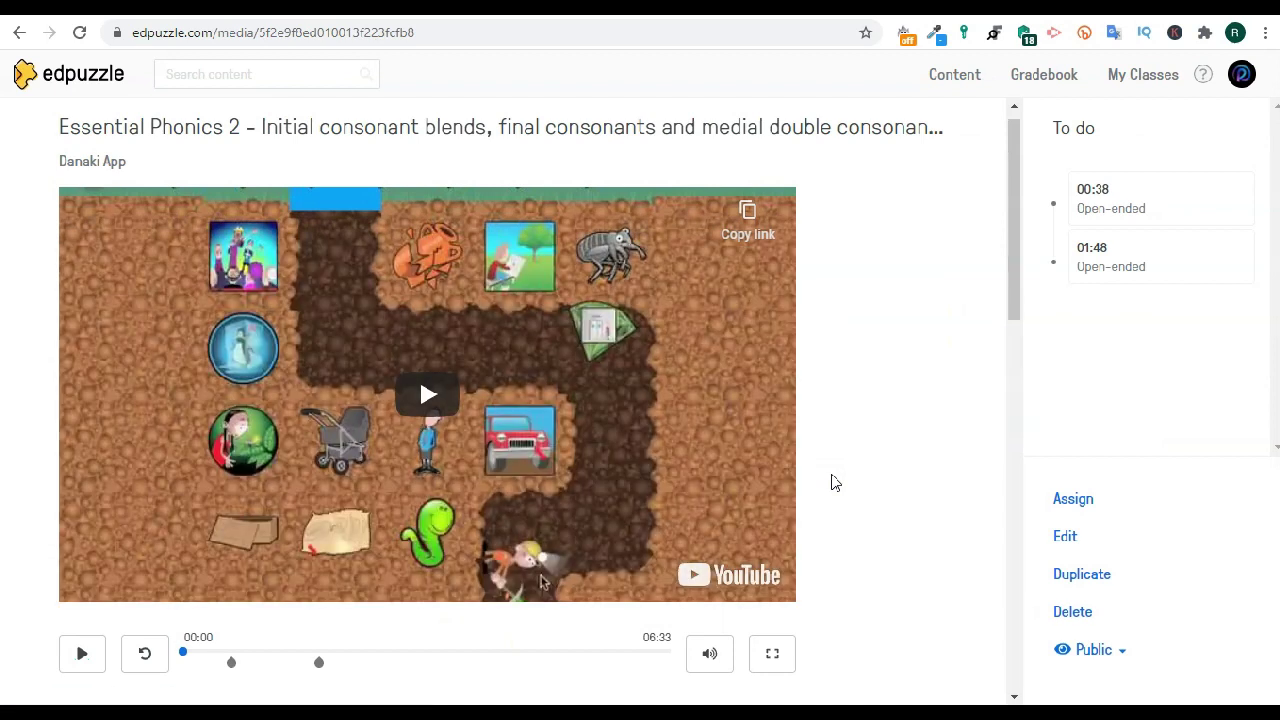
scroll(833, 482, "down", 2)
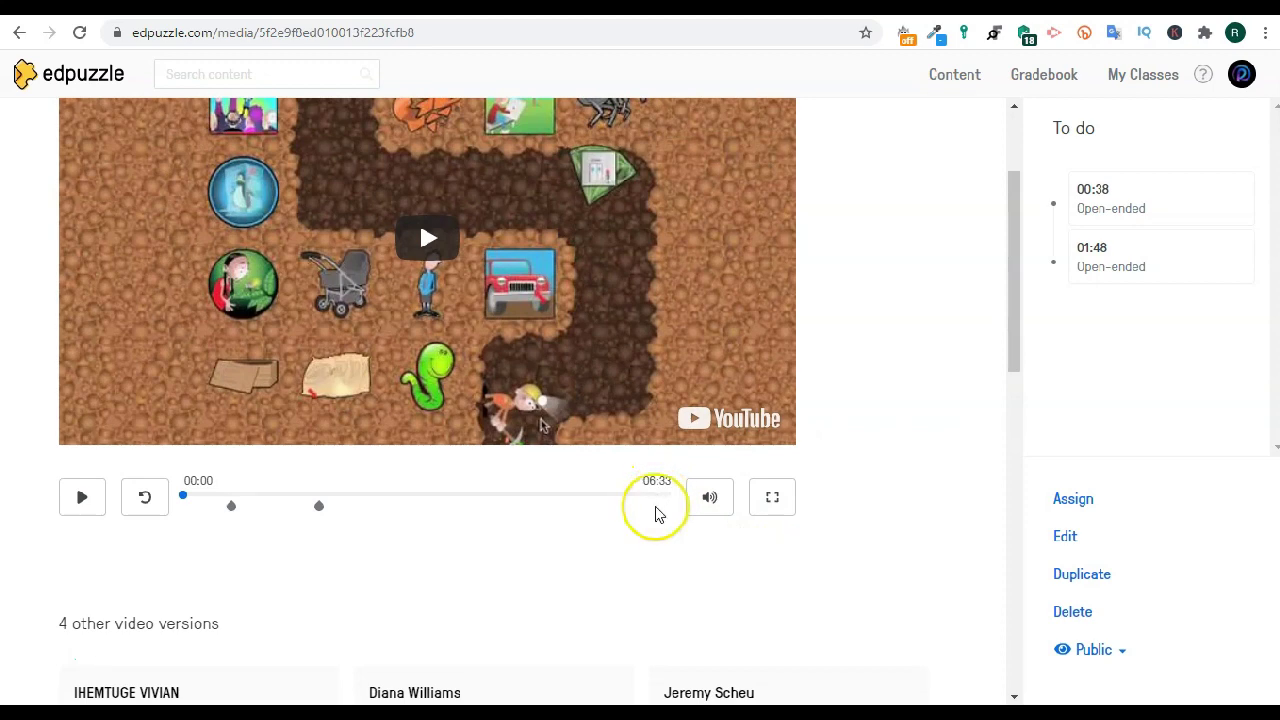
scroll(590, 560, "down", 2)
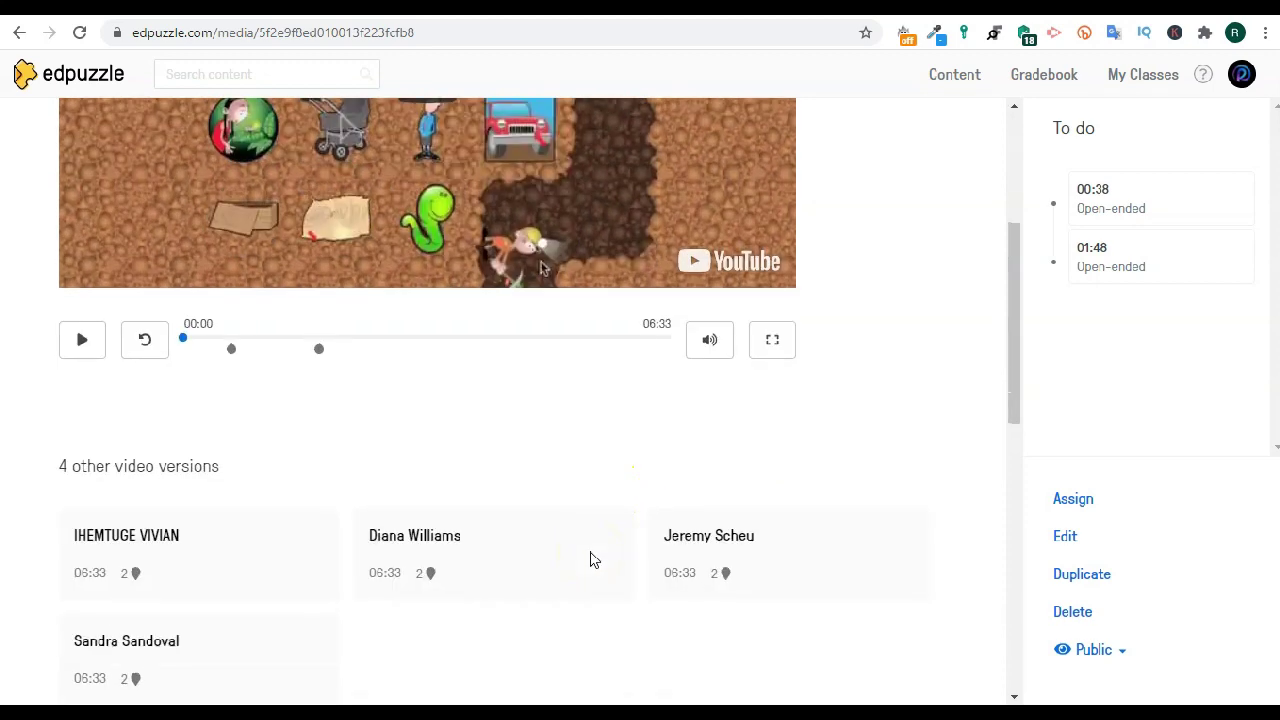
scroll(590, 560, "down", 2)
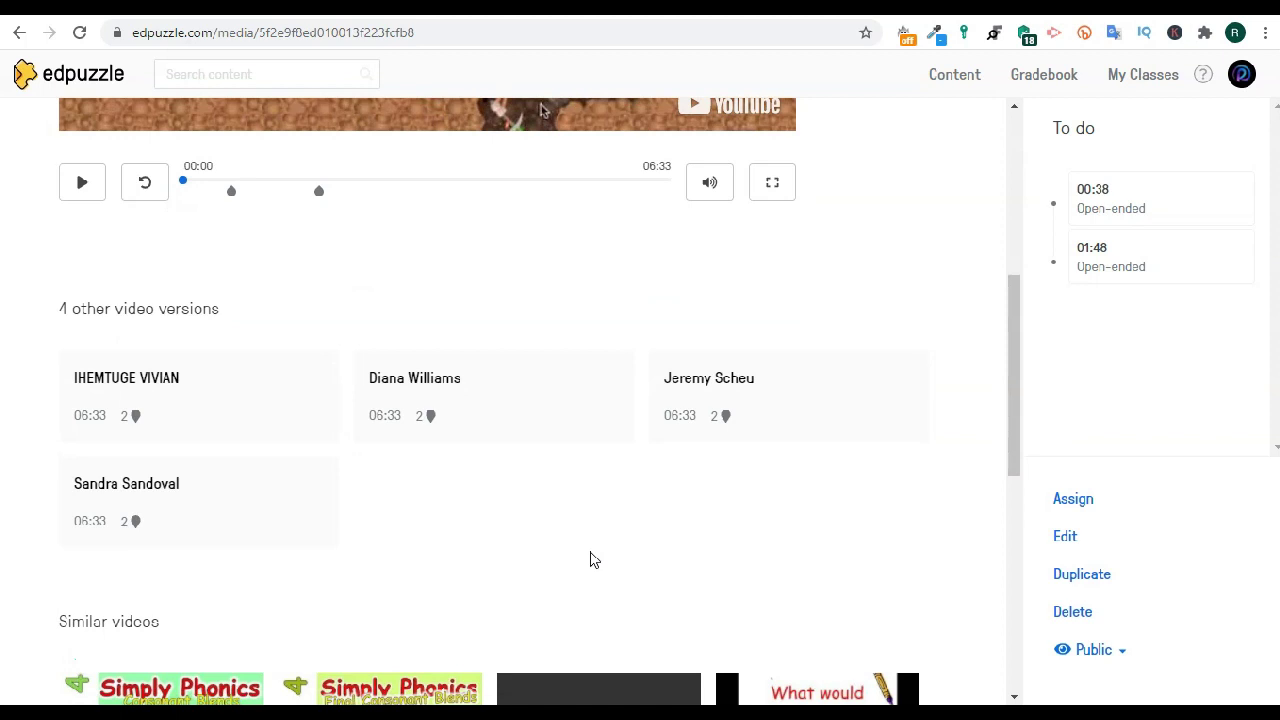
scroll(590, 560, "down", 2)
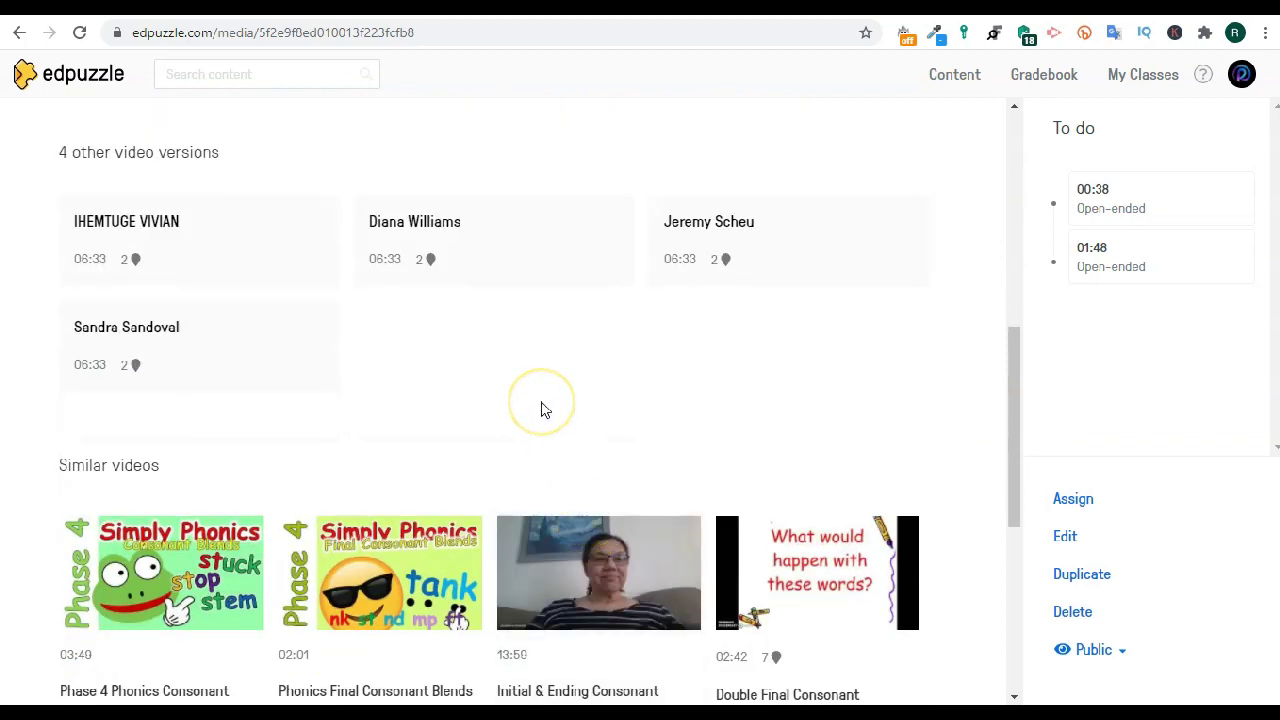
scroll(540, 409, "up", 4)
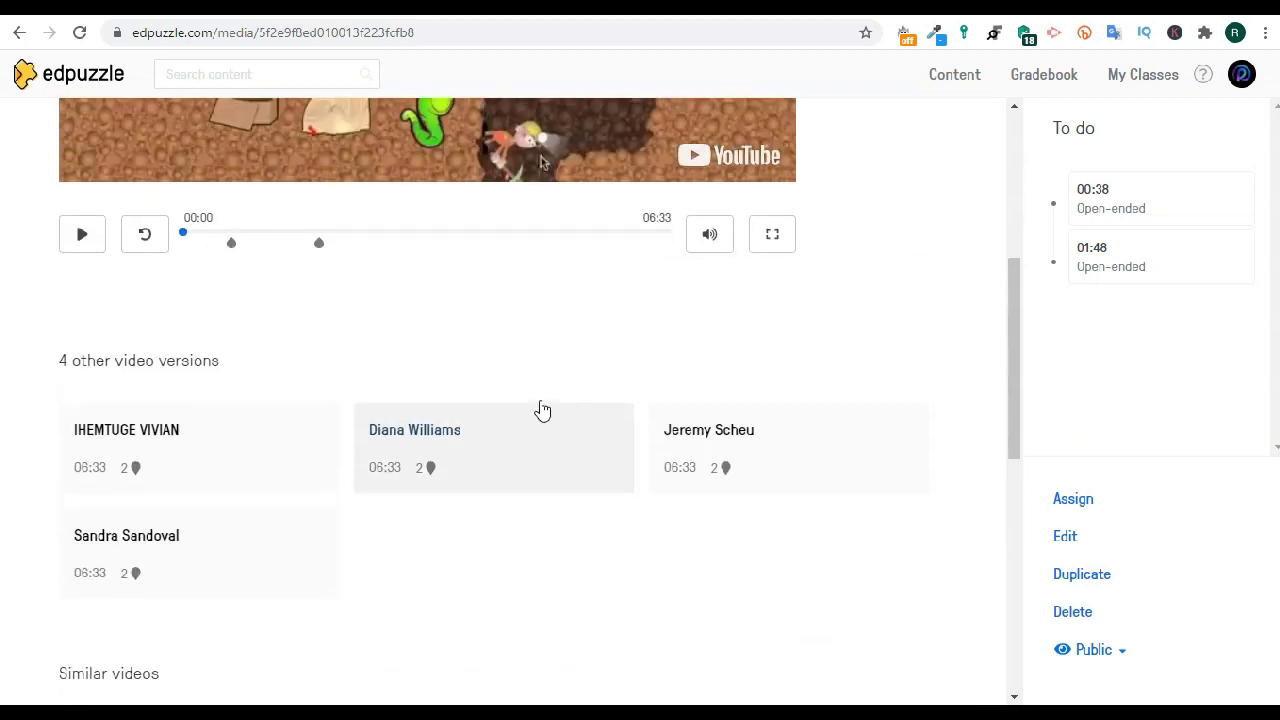
scroll(542, 410, "up", 2)
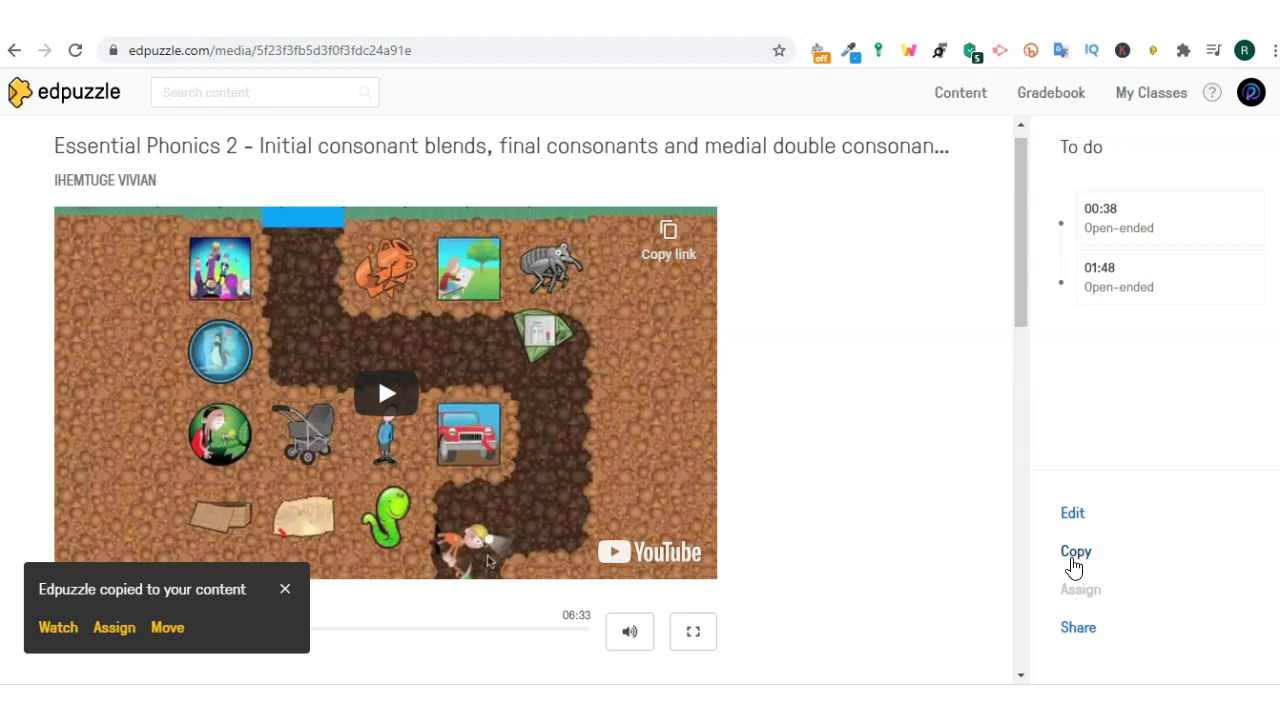
Copy the other teacher's Essential Phonics 2 video into My Content
left_click(1073, 567)
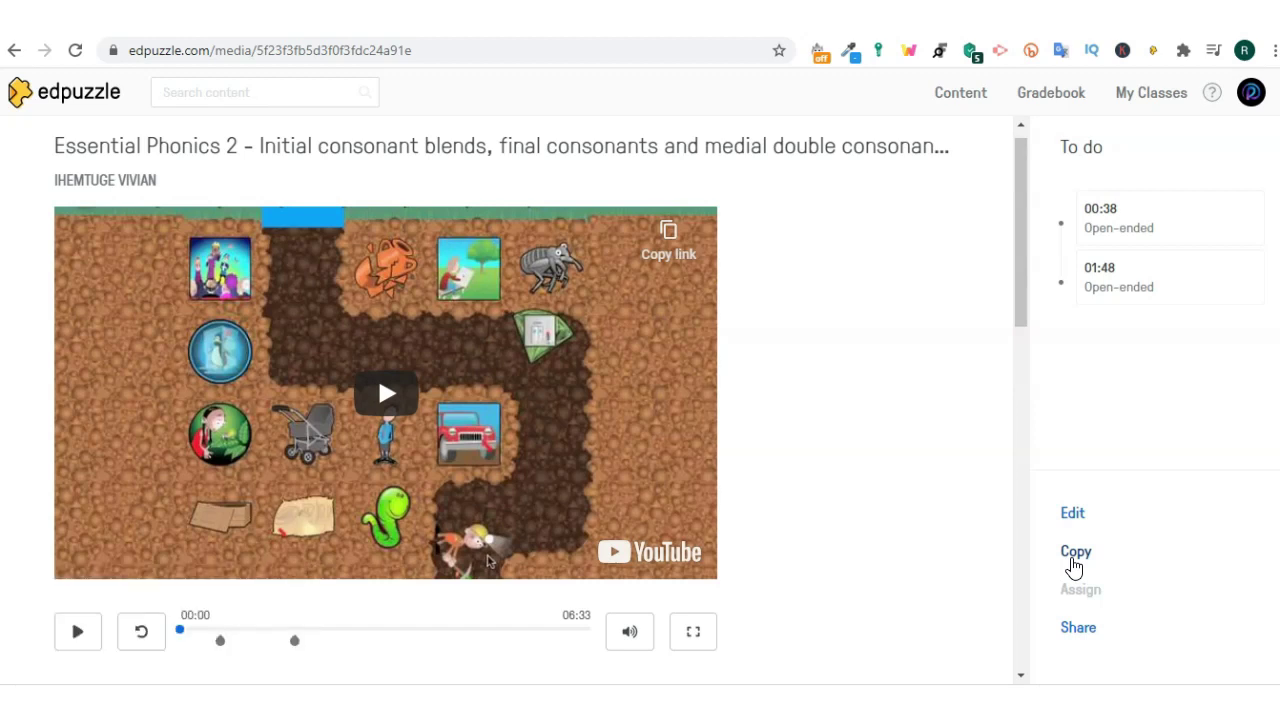
left_click(1073, 567)
left_click(1073, 567)
Open the copied video in the cut editor, then go back to My Content
left_click(1068, 528)
left_click(1066, 497)
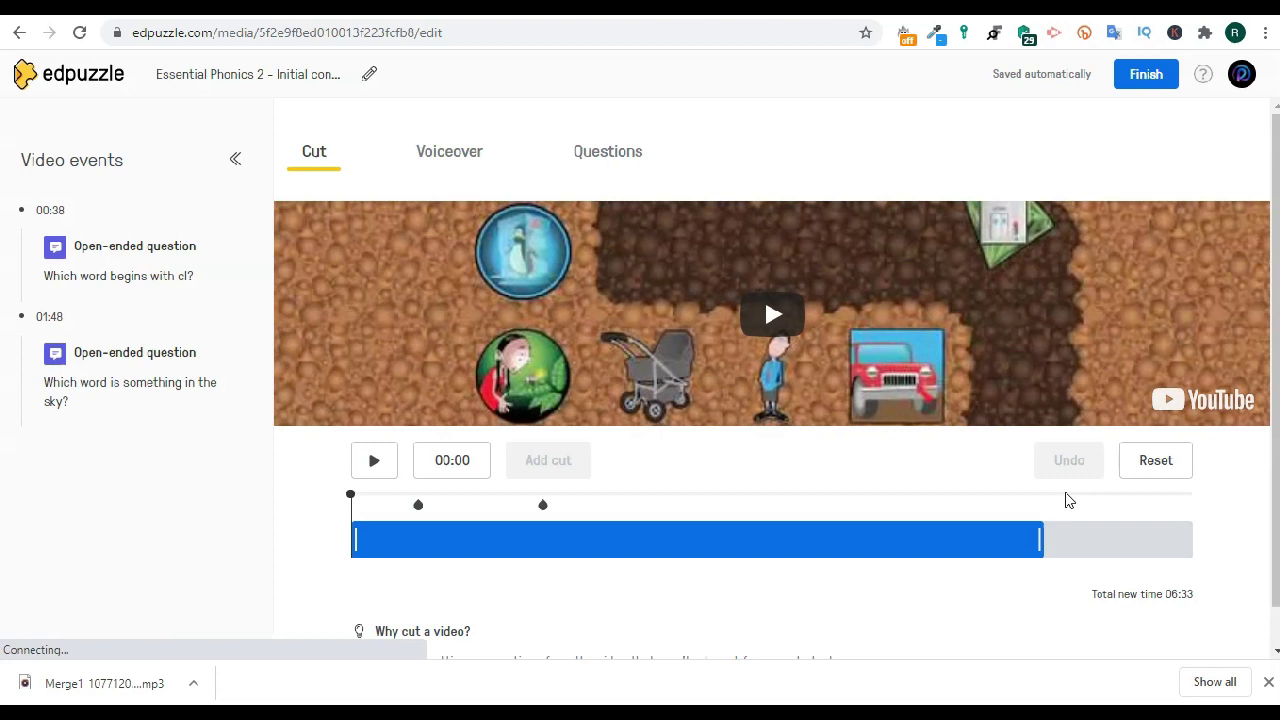
left_click(986, 502)
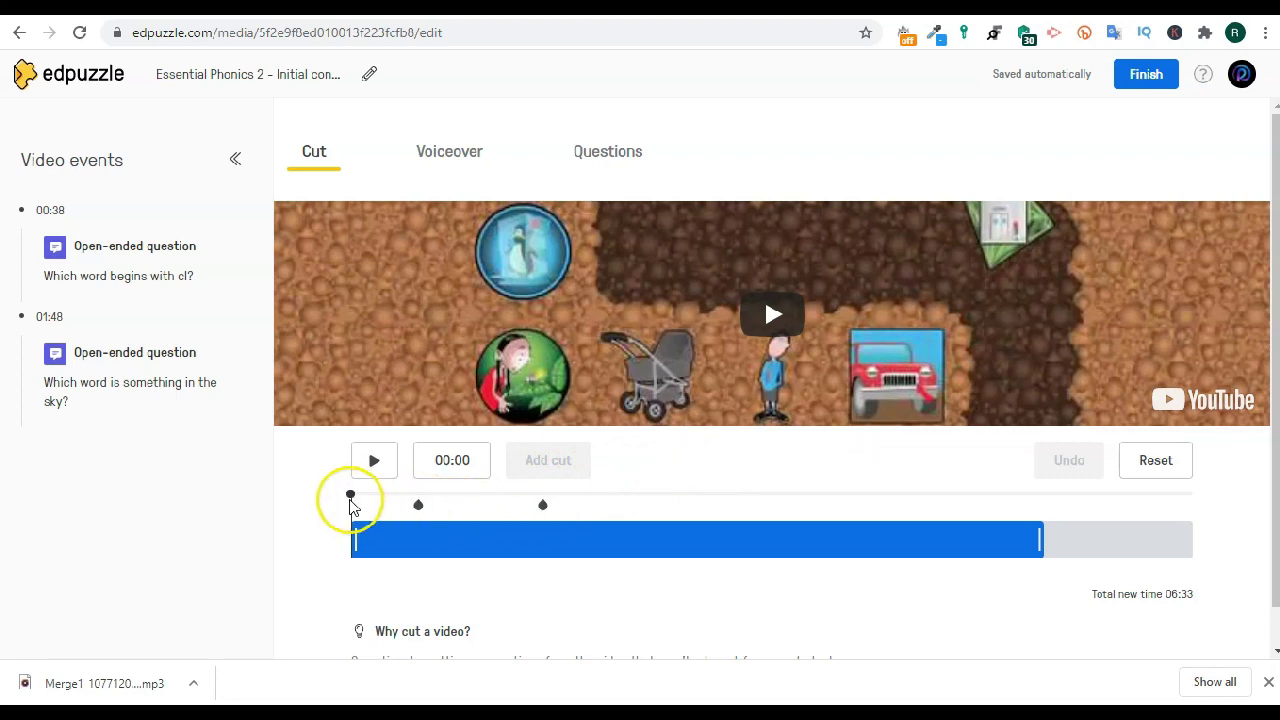
left_click(70, 78)
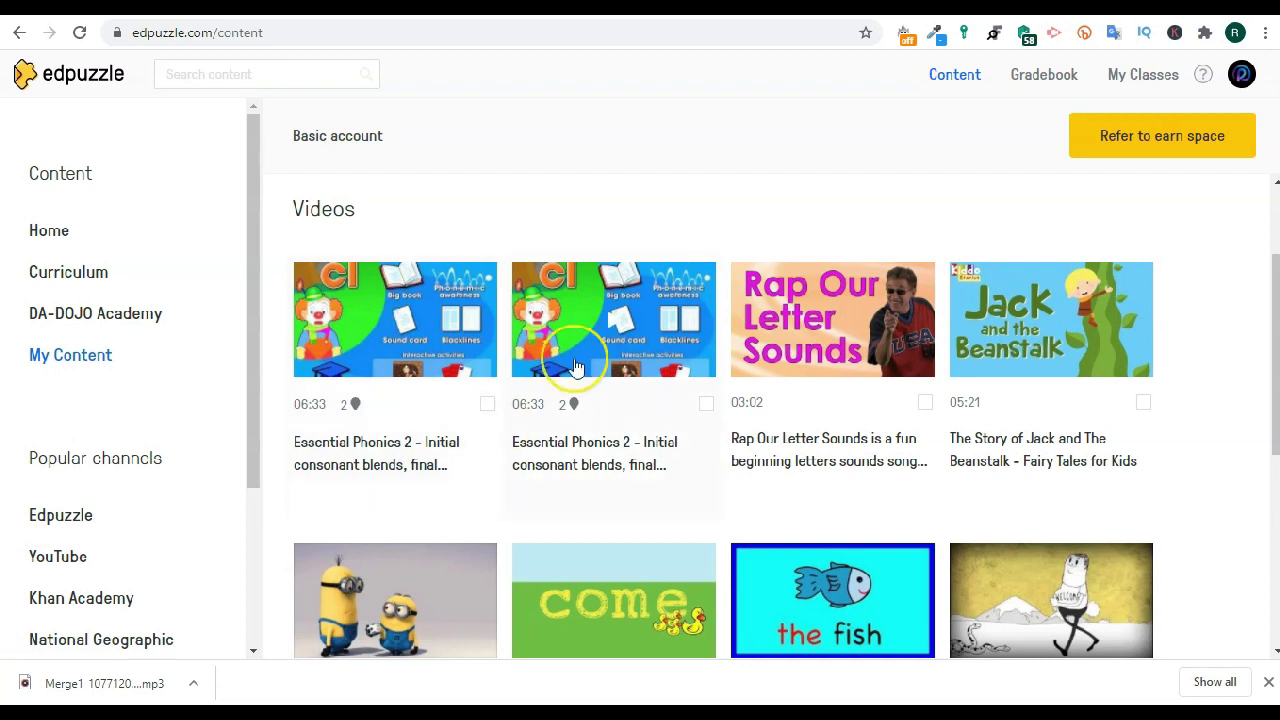
Open the second Essential Phonics 2 copy, which has open-ended questions at 00:38 and 01:48
left_click(600, 338)
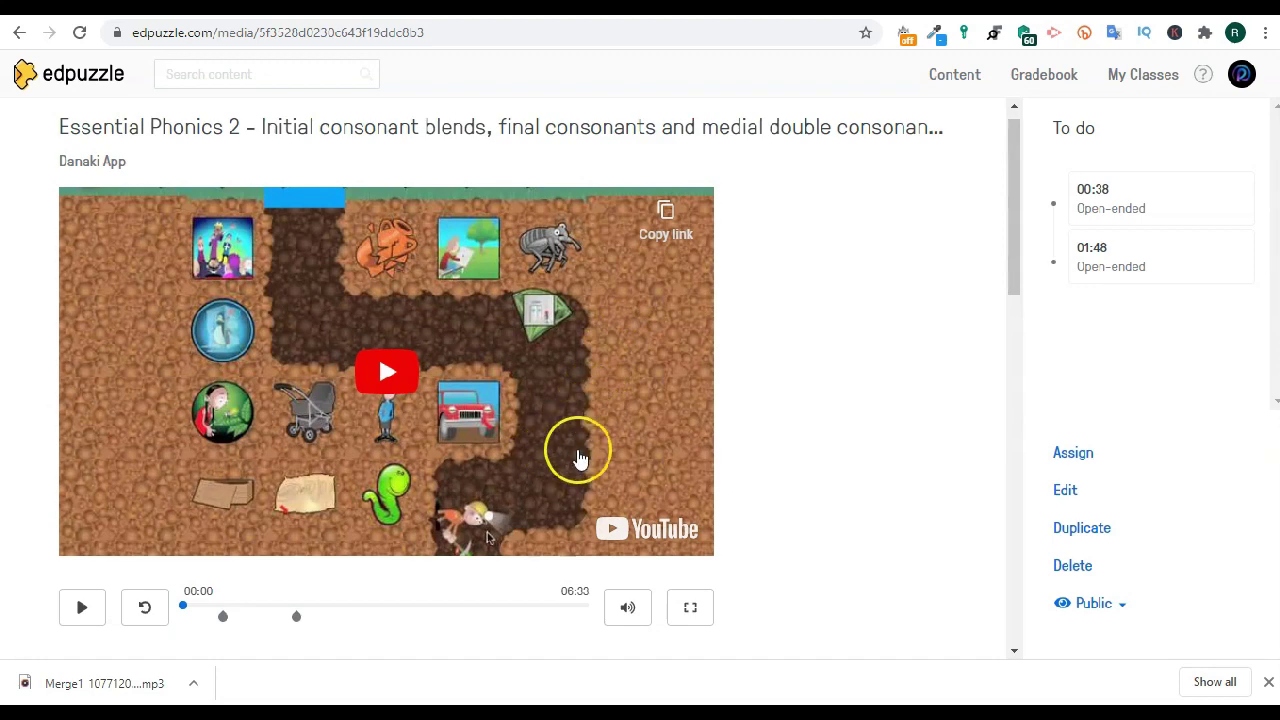
Scroll the copied Essential Phonics 2 video page down to its 5 other video versions and back
scroll(745, 459, "down", 1)
scroll(745, 459, "down", 1)
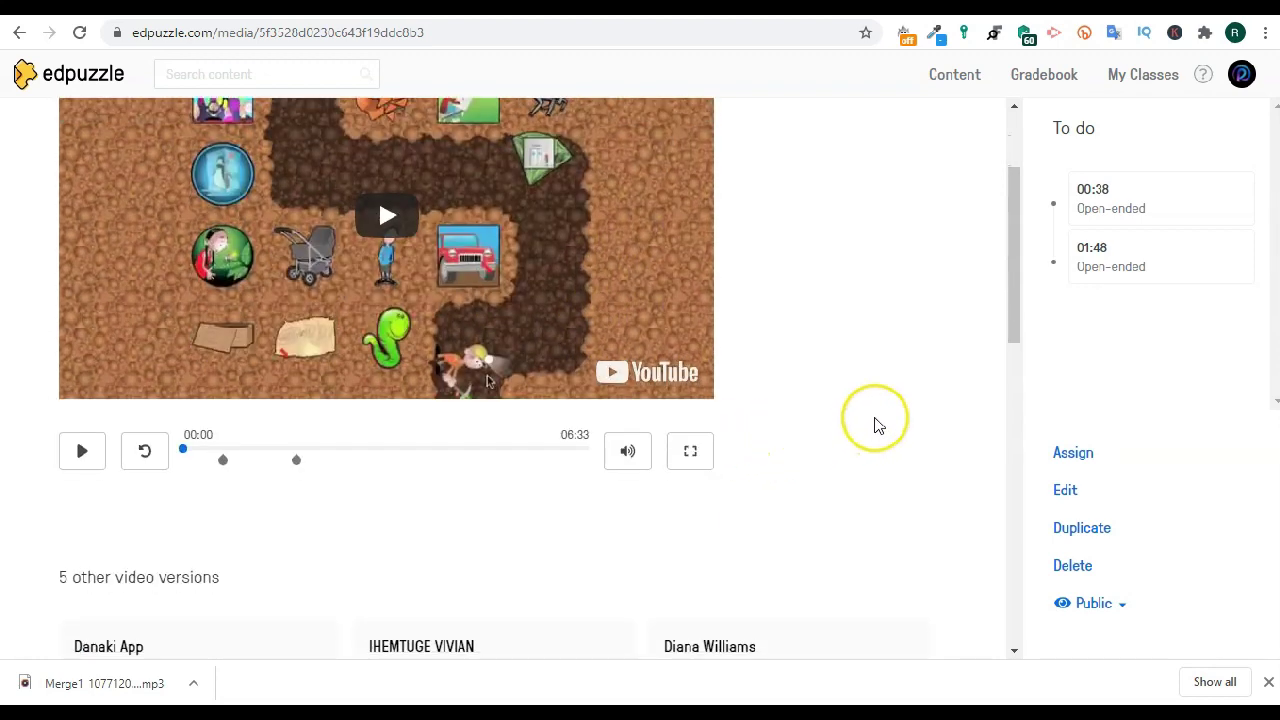
scroll(933, 397, "up", 2)
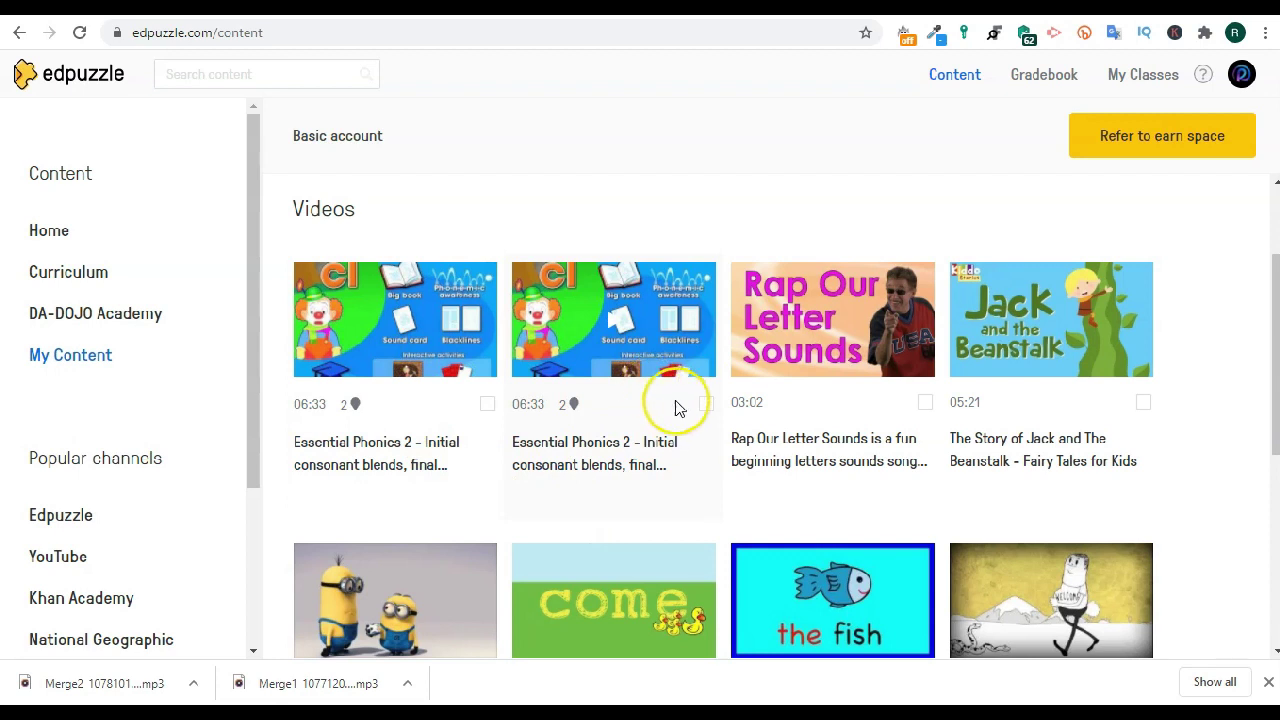
Select the second Essential Phonics 2 copy, create a new 'Consonant' folder, and move the video there
left_click(707, 408)
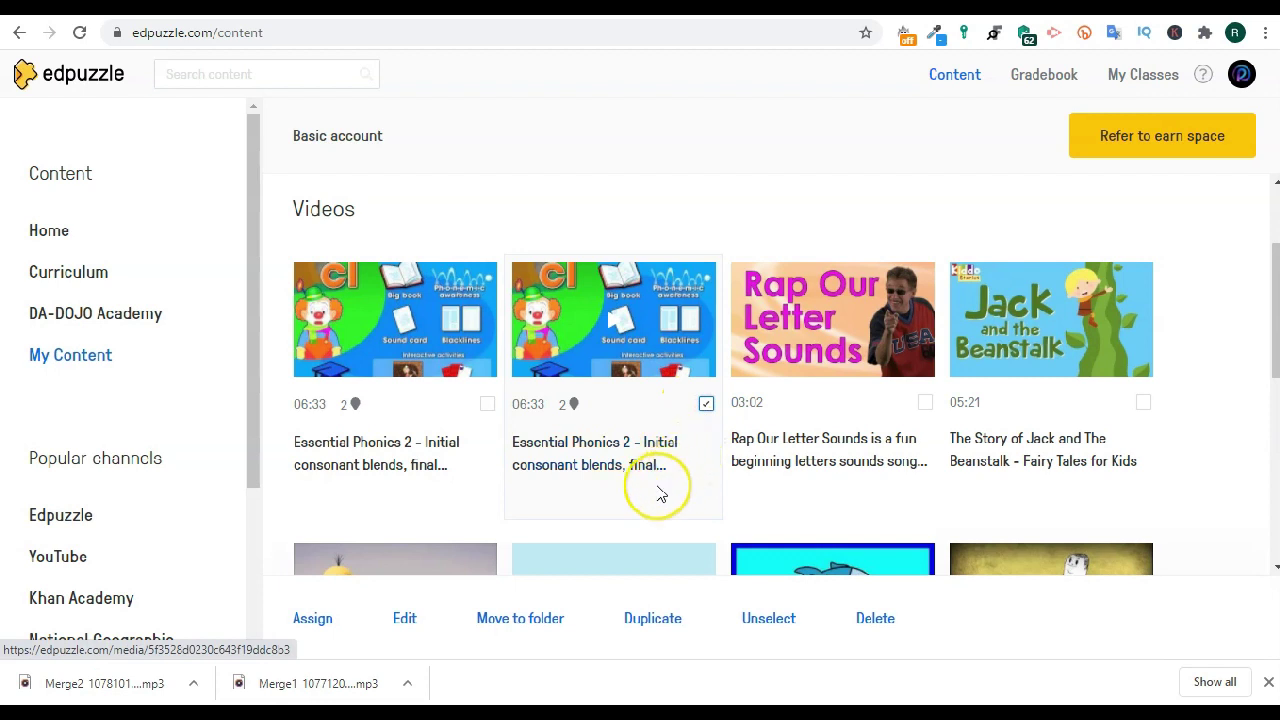
left_click(508, 620)
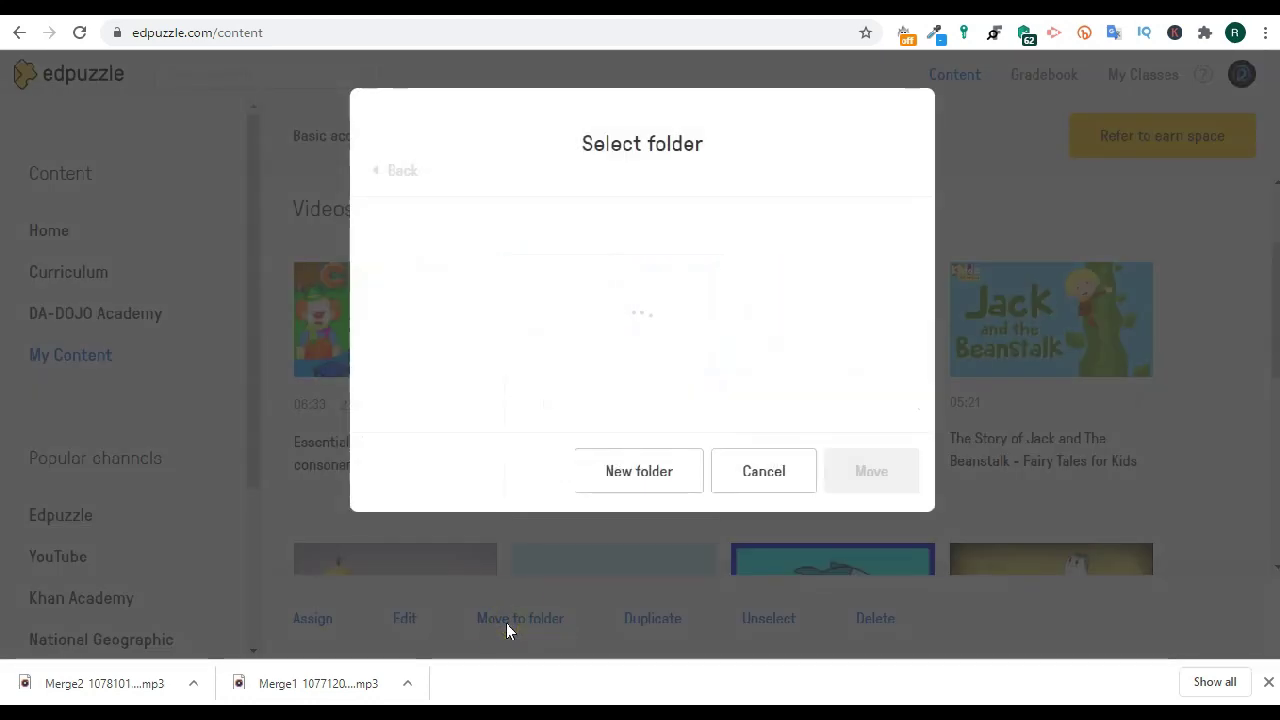
left_click(630, 490)
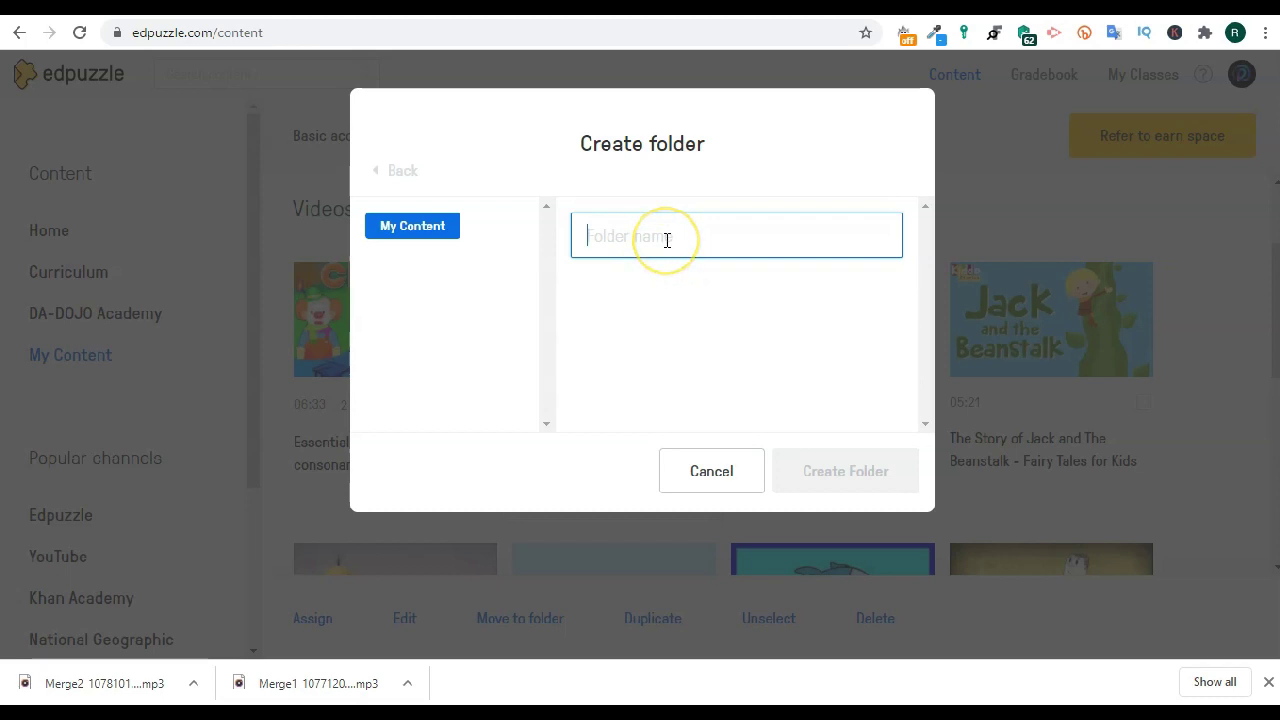
type("Con")
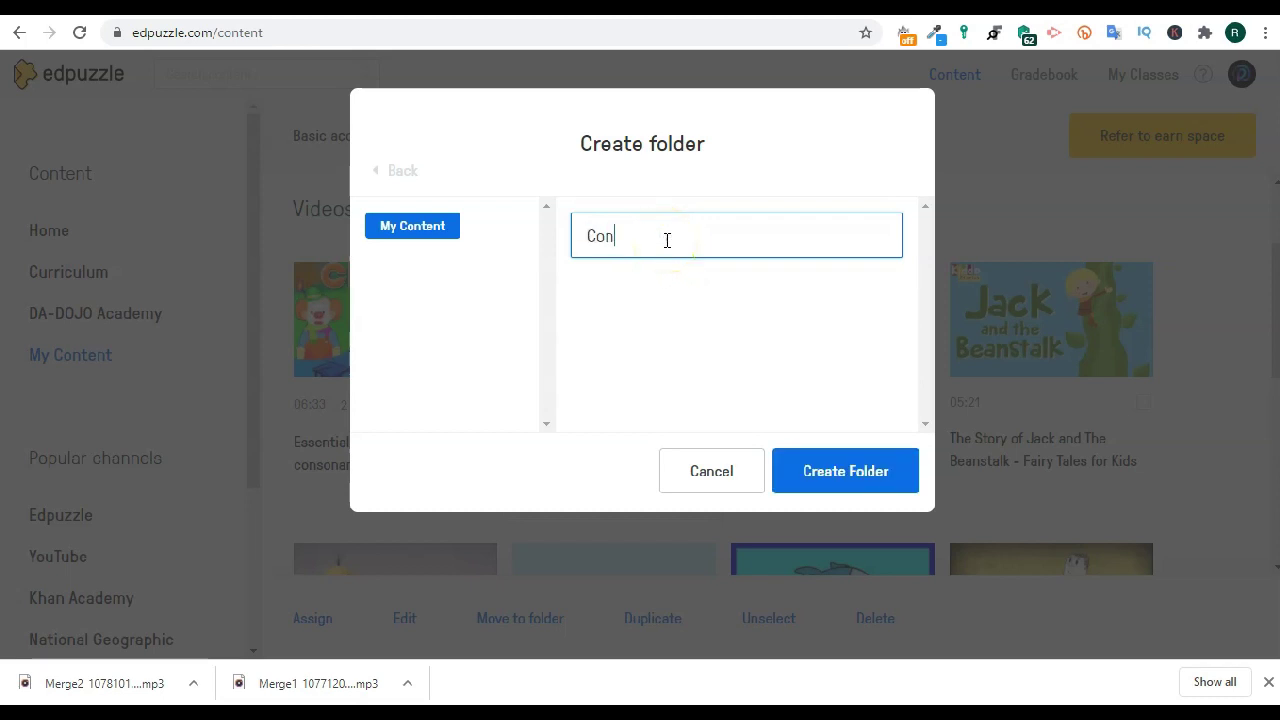
type("sonant")
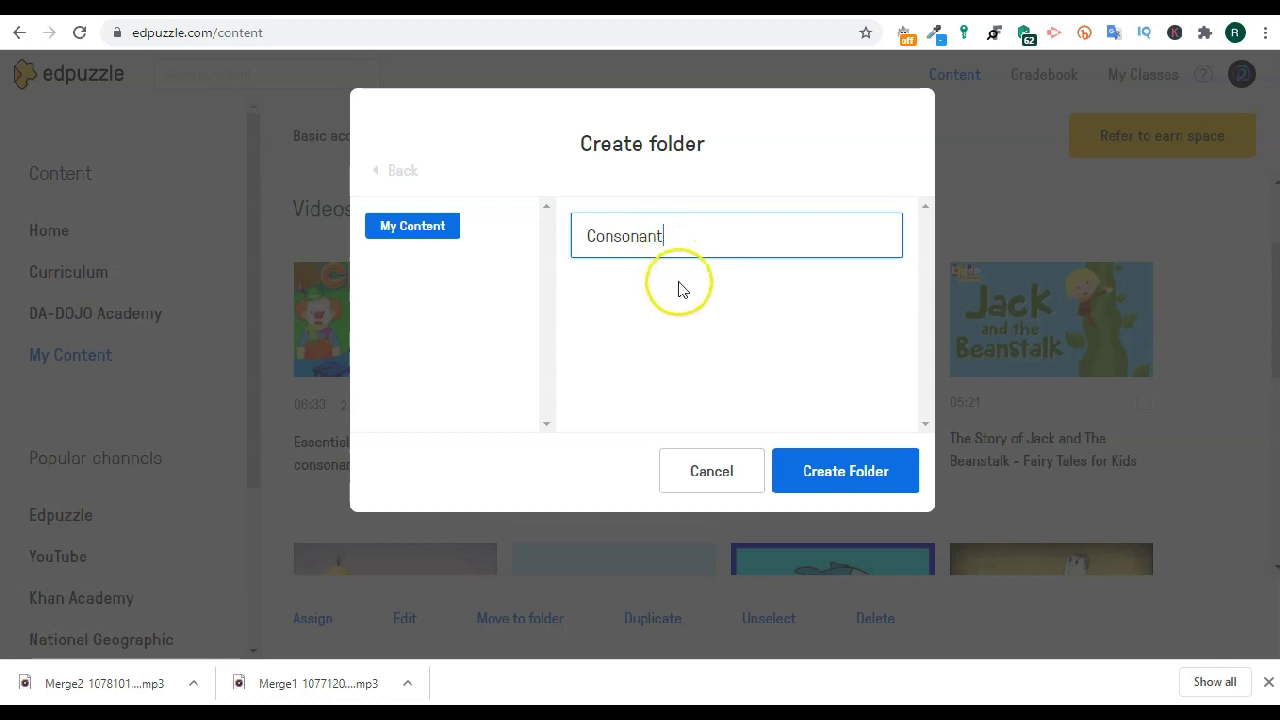
left_click(858, 484)
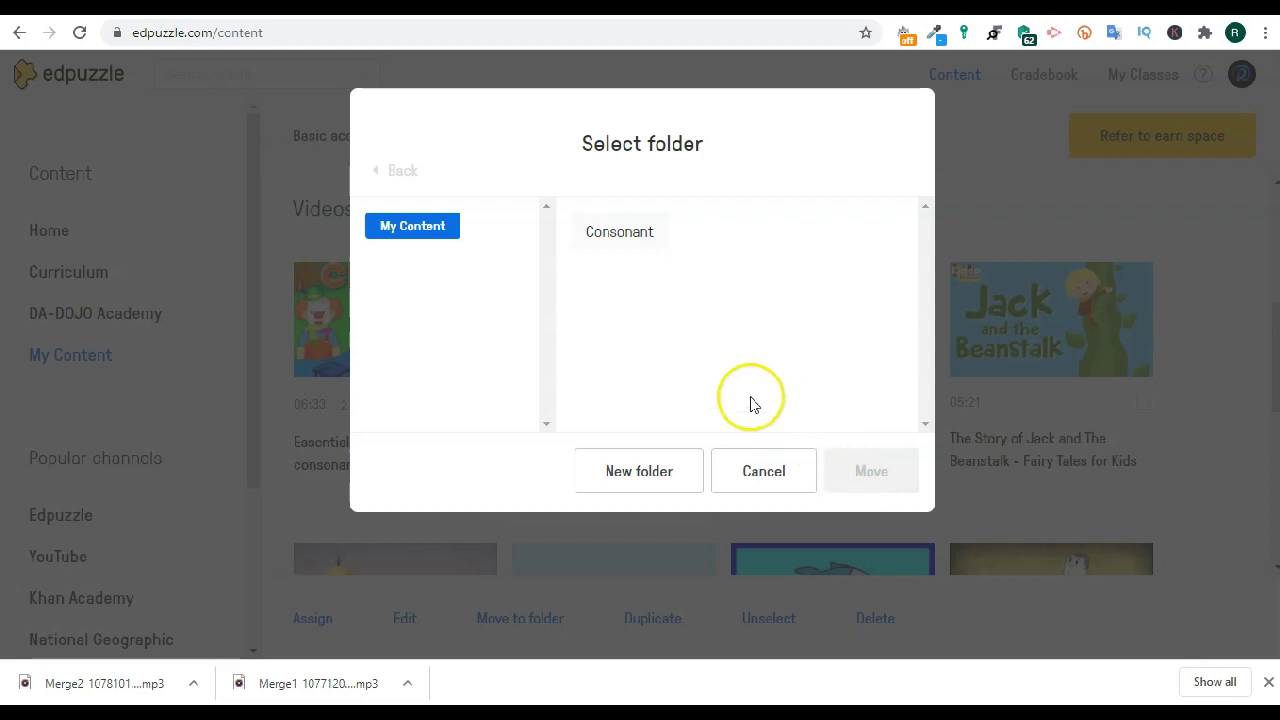
left_click(611, 244)
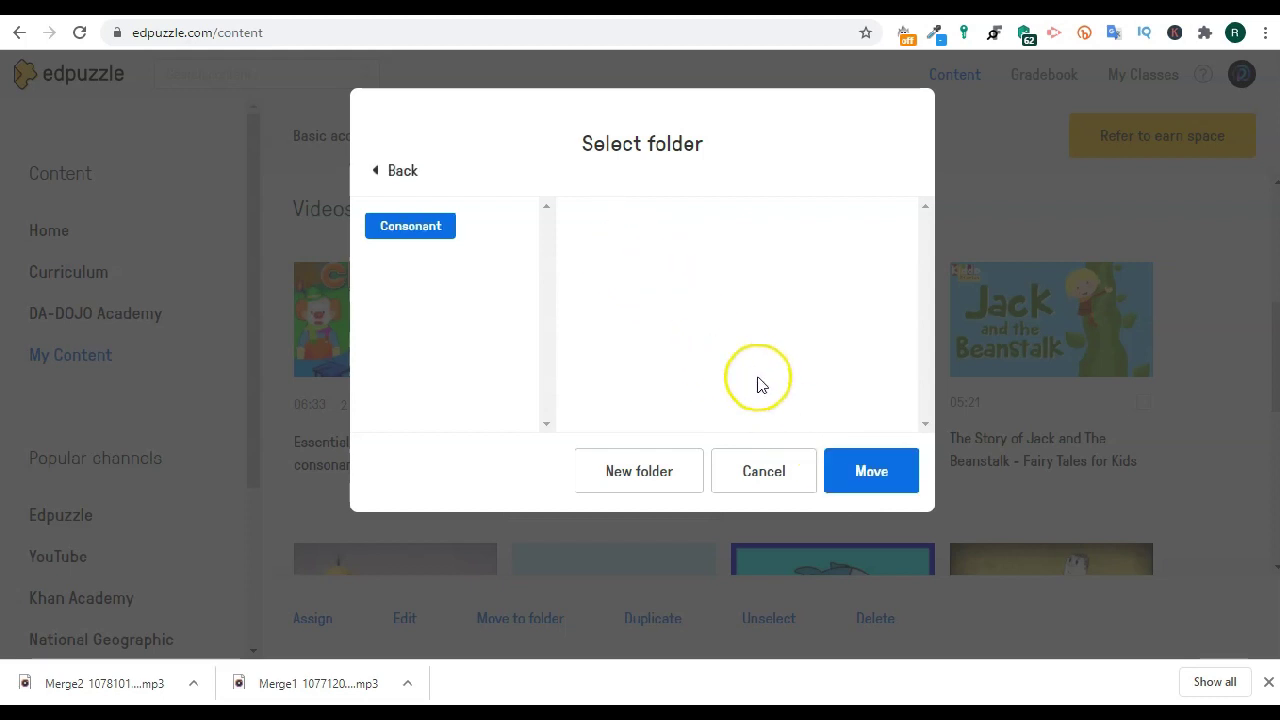
left_click(864, 479)
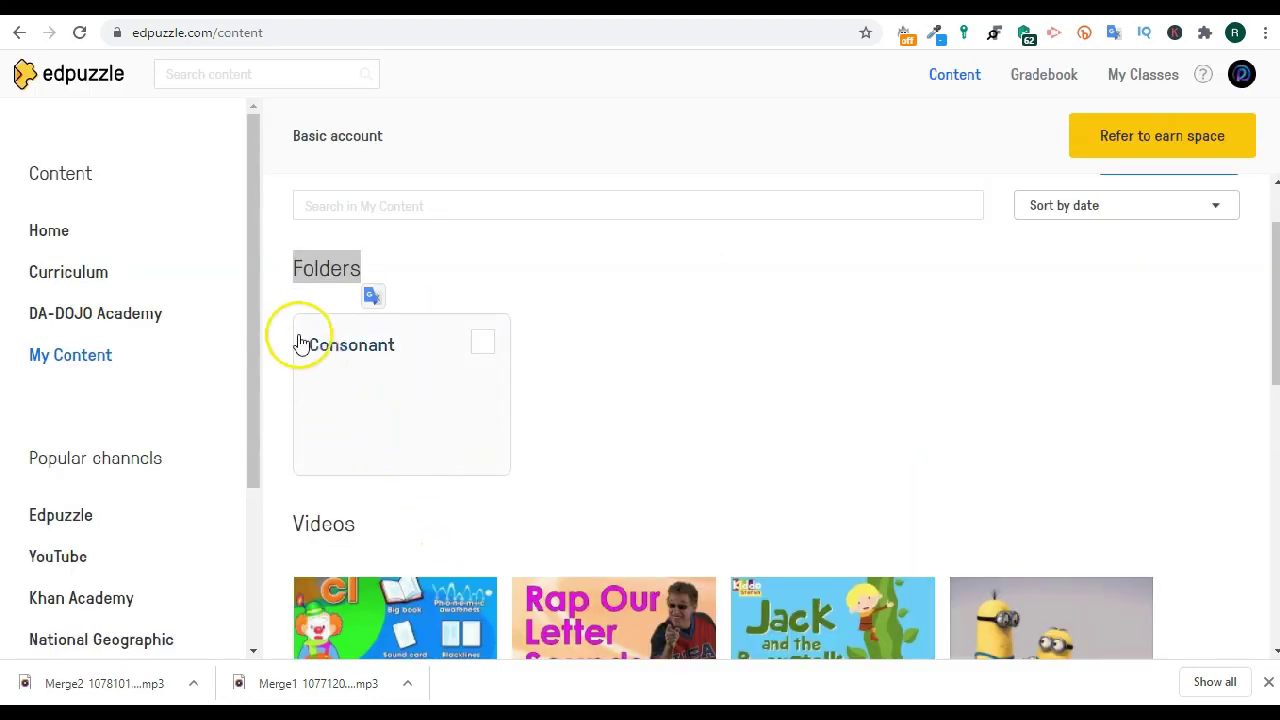
left_click(290, 290)
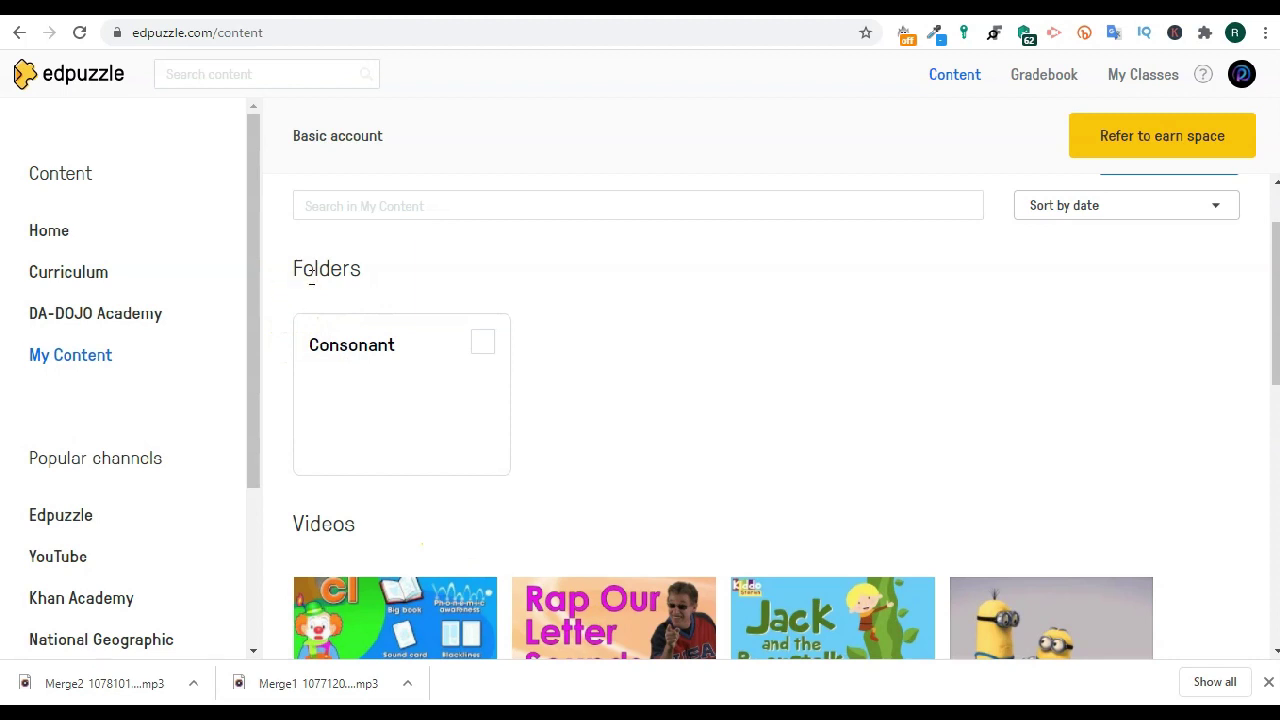
left_click(483, 345)
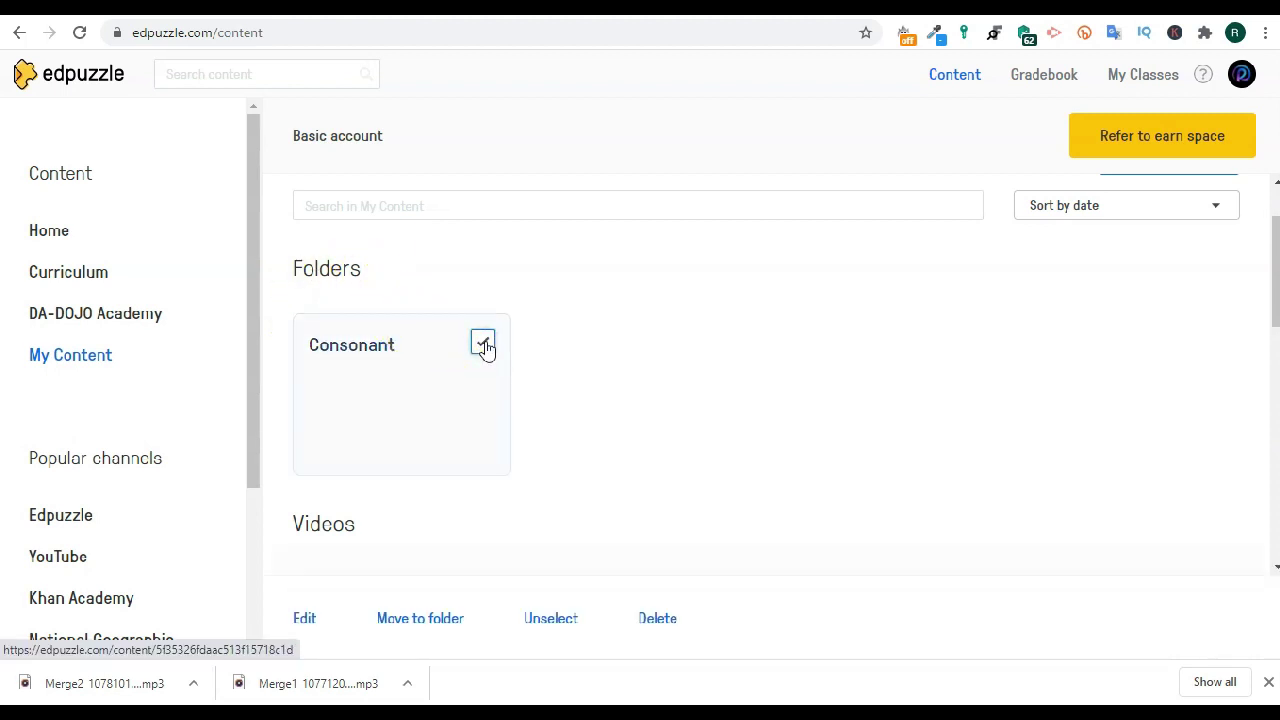
left_click(364, 358)
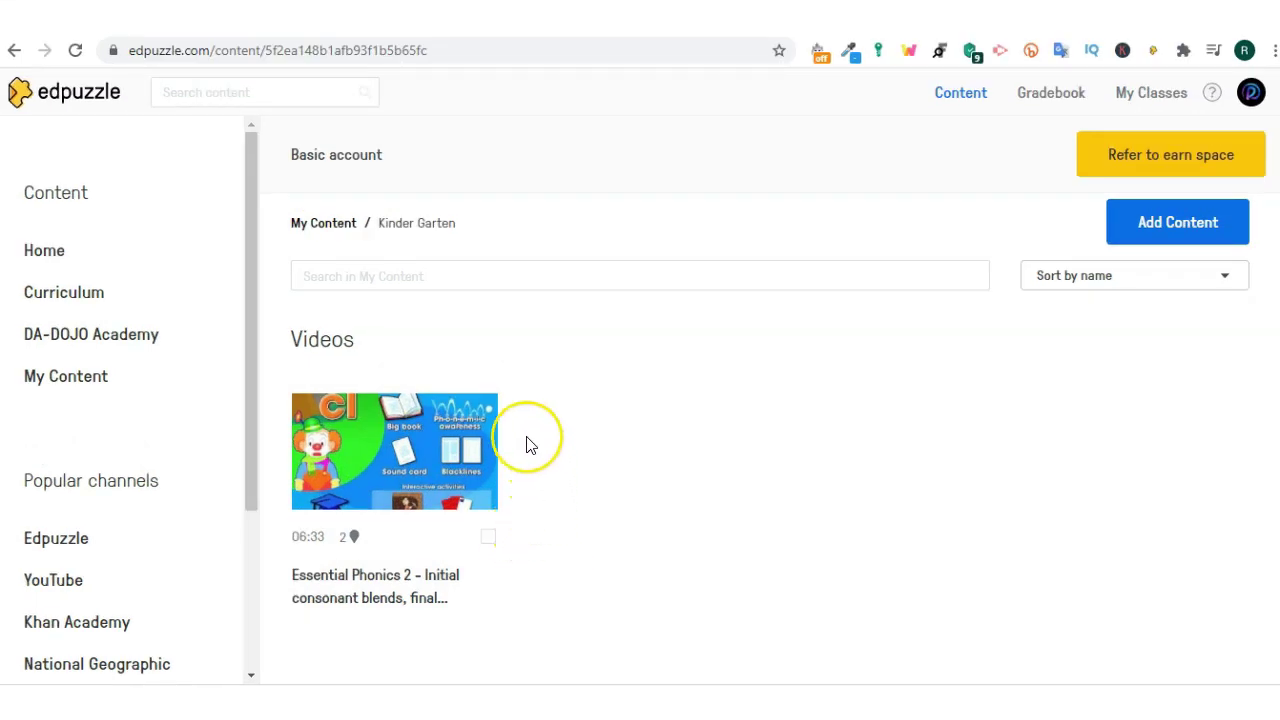
left_click(328, 226)
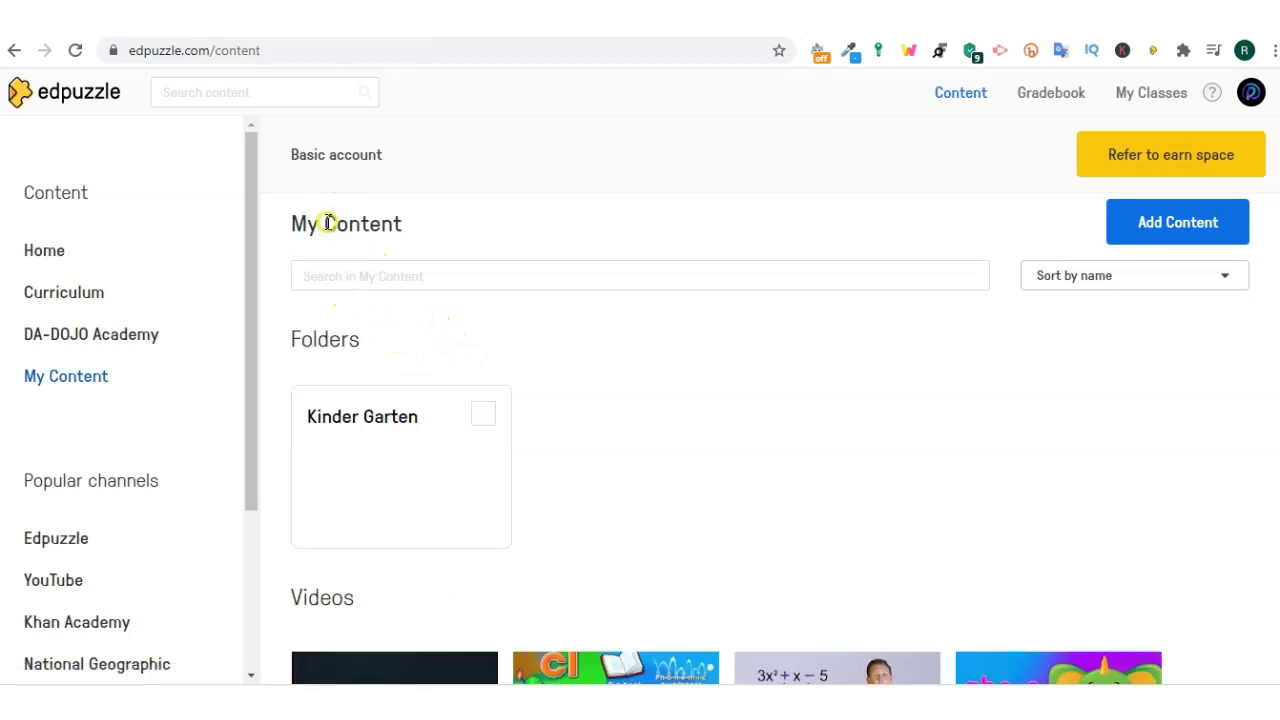
Delete the Essential Phonics 2 video, leaving three videos under the Kinder Garten folder
scroll(573, 452, "down", 2)
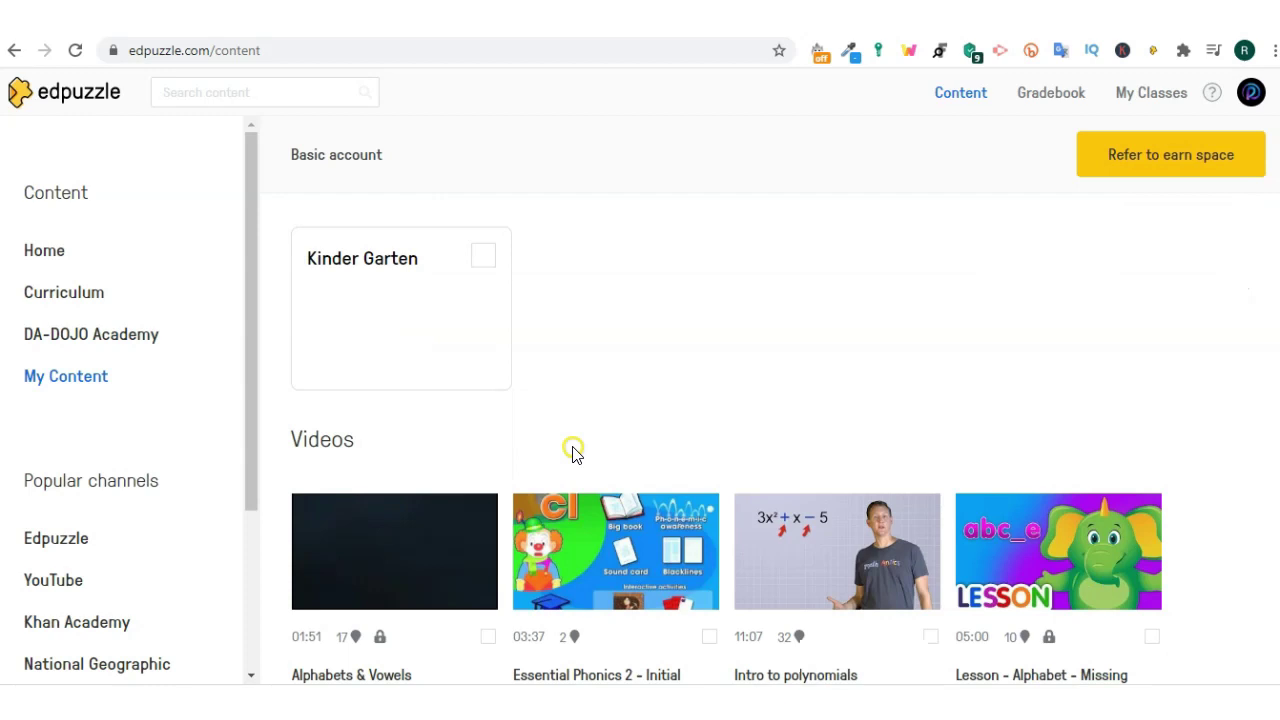
scroll(573, 452, "down", 1)
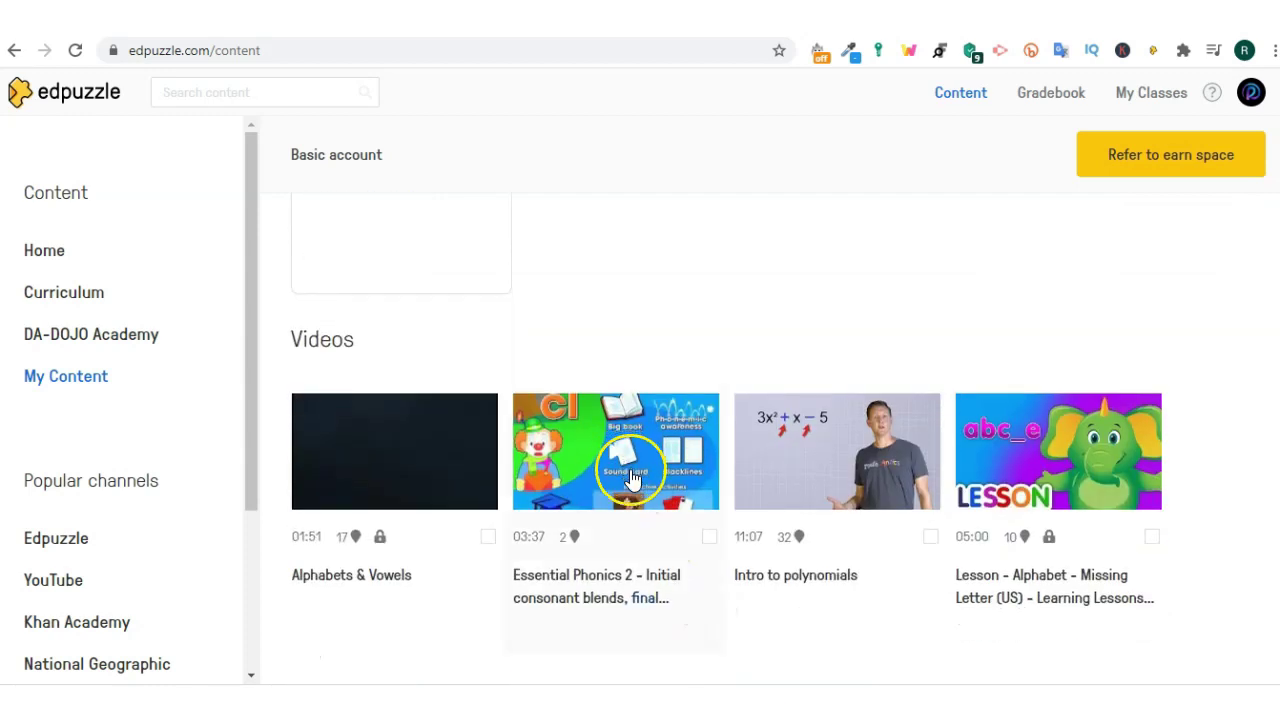
left_click(710, 538)
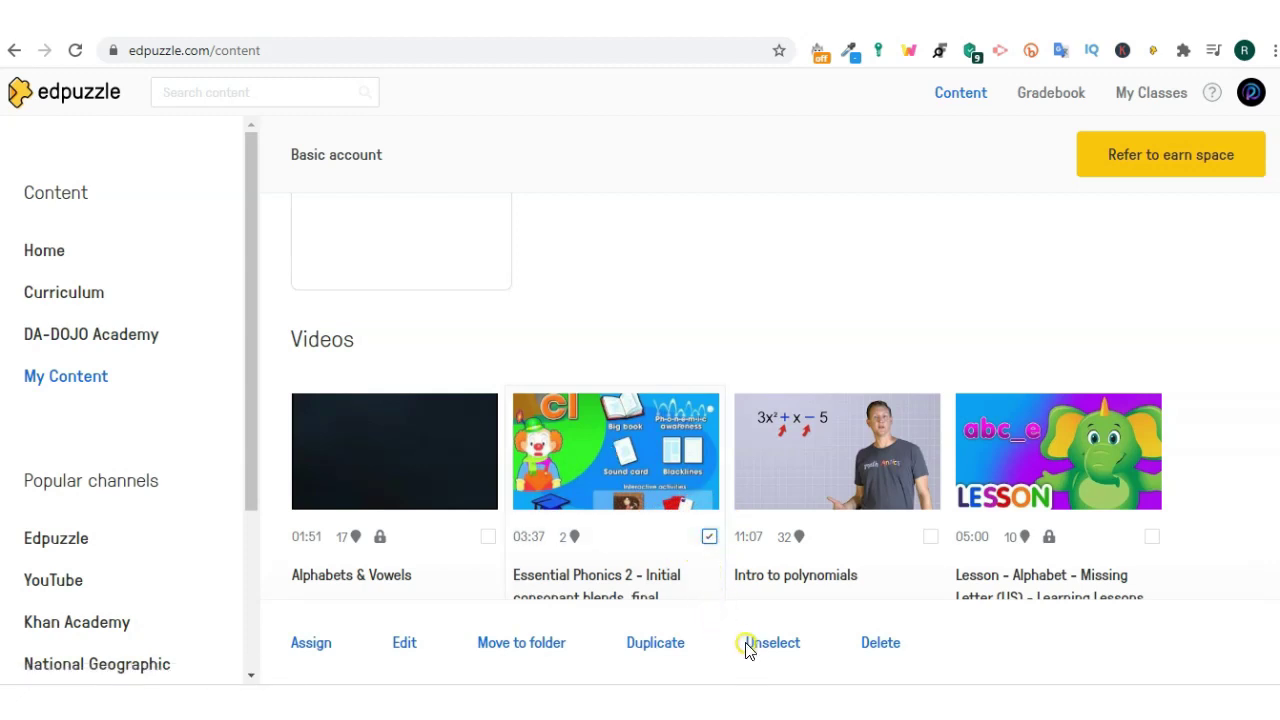
left_click(878, 646)
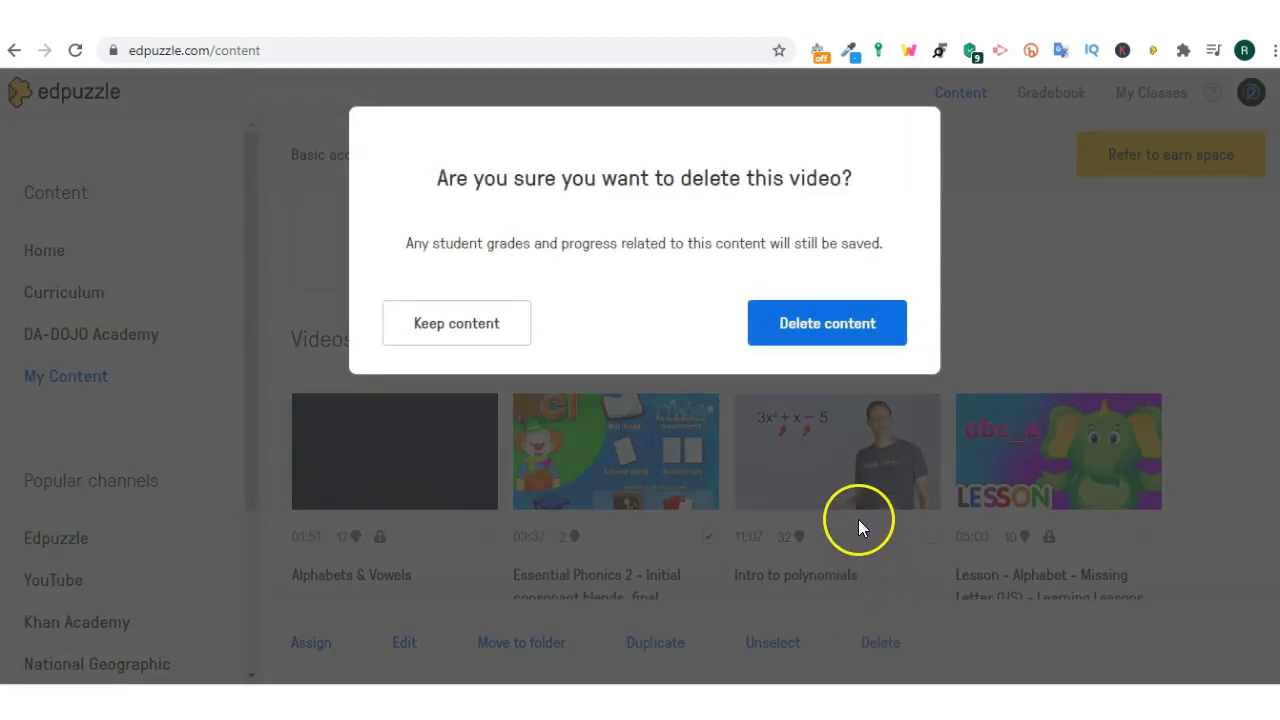
left_click(797, 330)
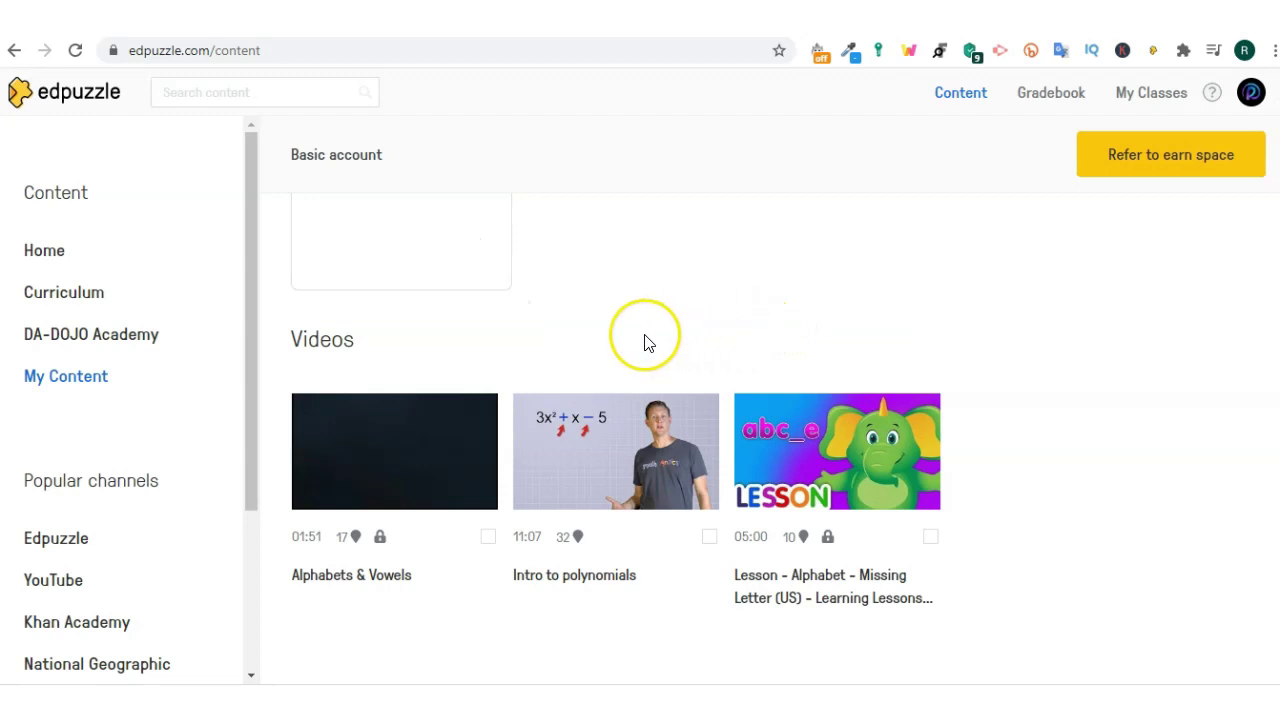
scroll(643, 344, "up", 1)
scroll(643, 344, "up", 1)
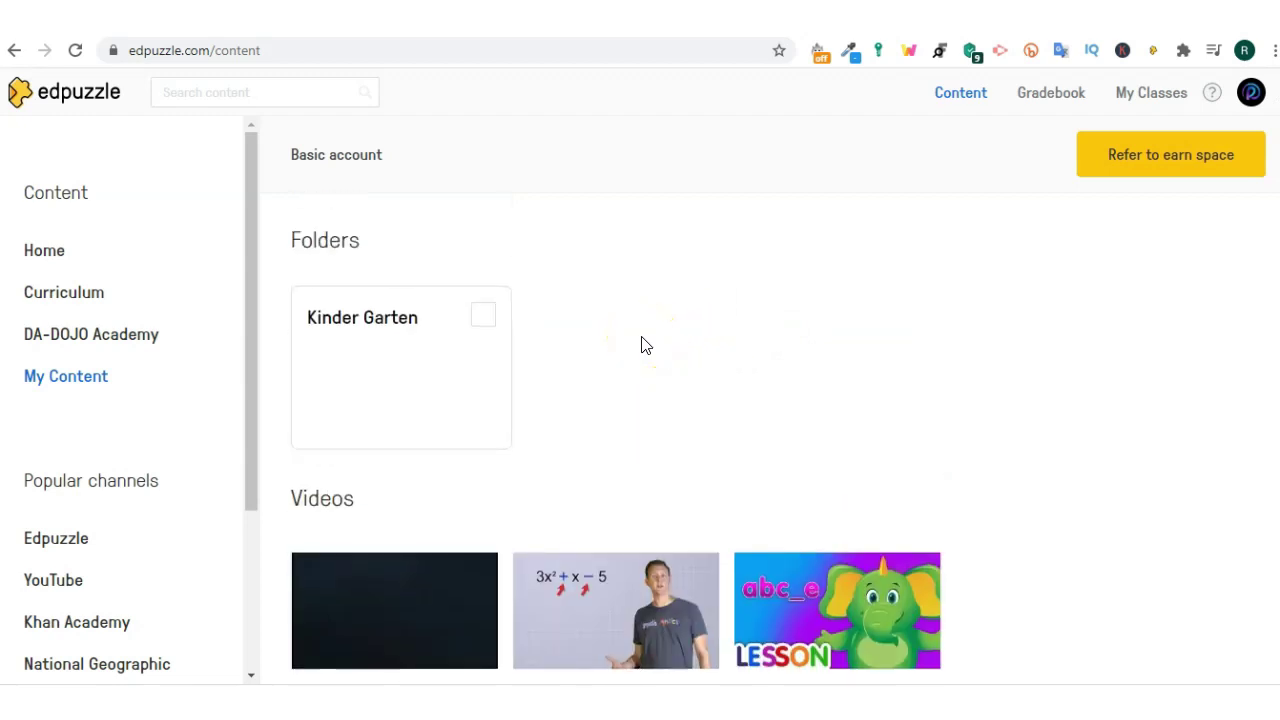
scroll(643, 344, "up", 2)
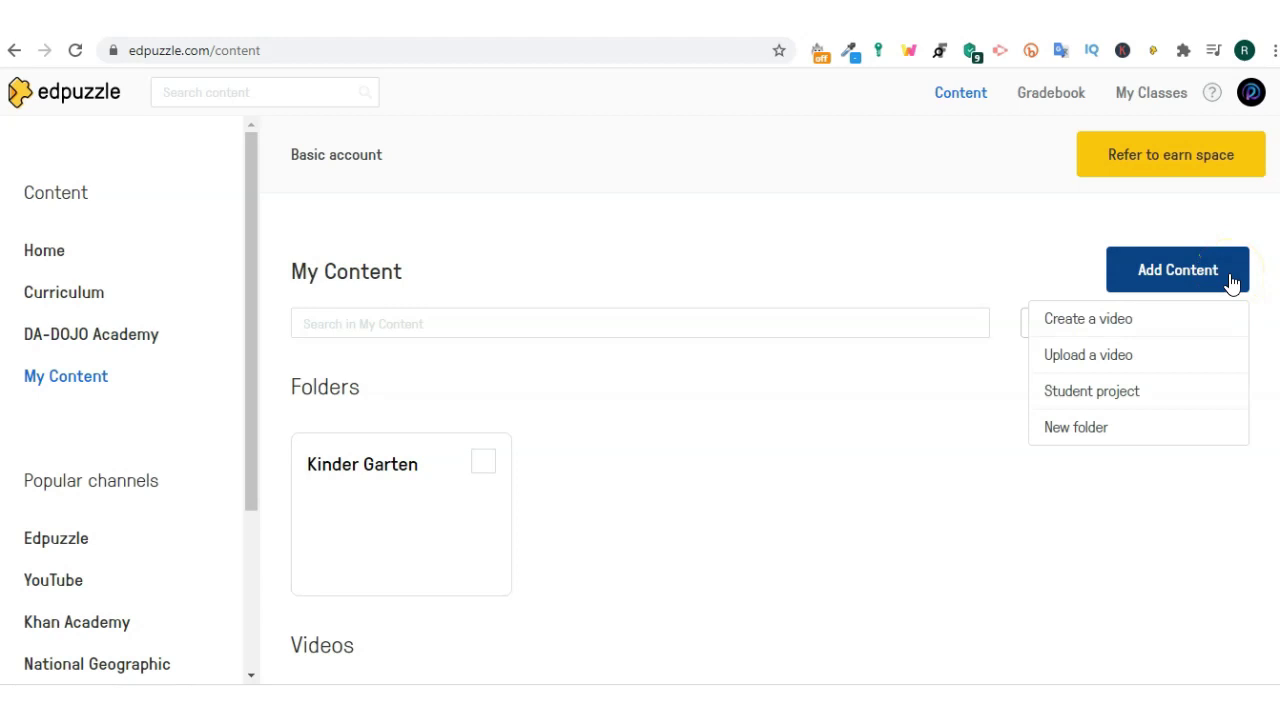
Add a new folder named 'Consonant' with the description 'Practice' and save it
left_click(1171, 323)
left_click(1152, 345)
left_click(1166, 434)
left_click(160, 326)
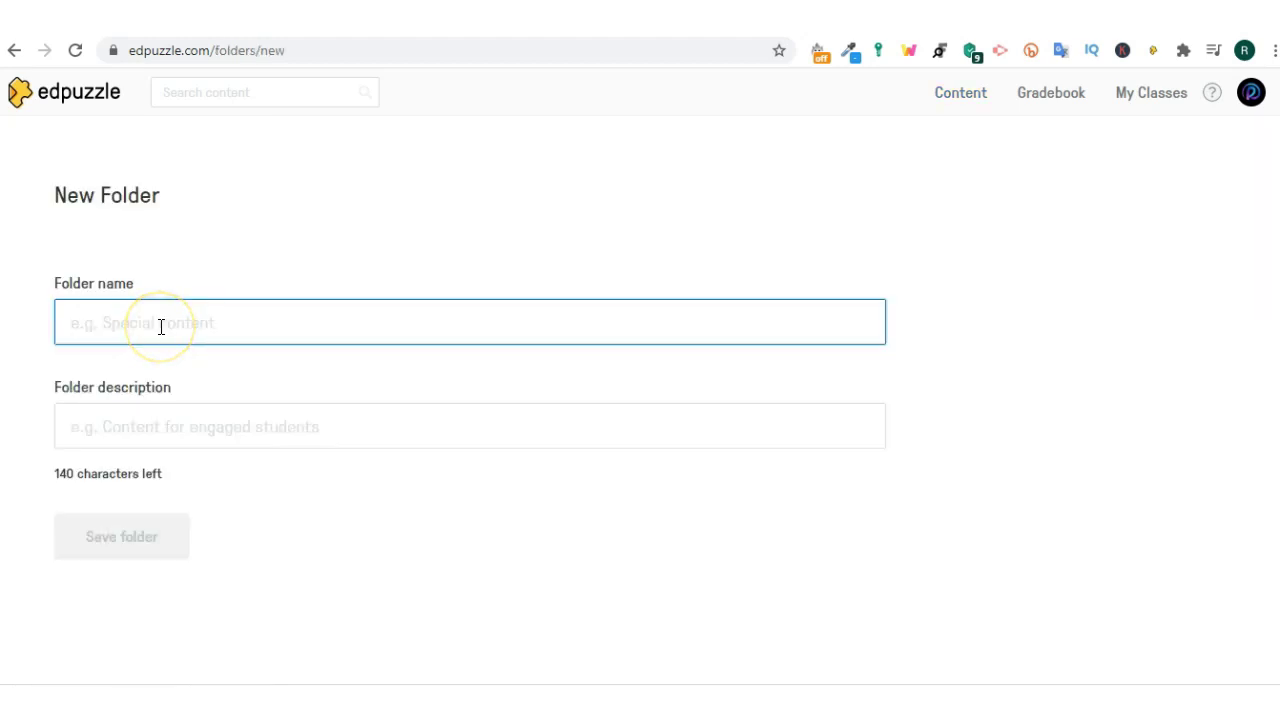
type("Consonant")
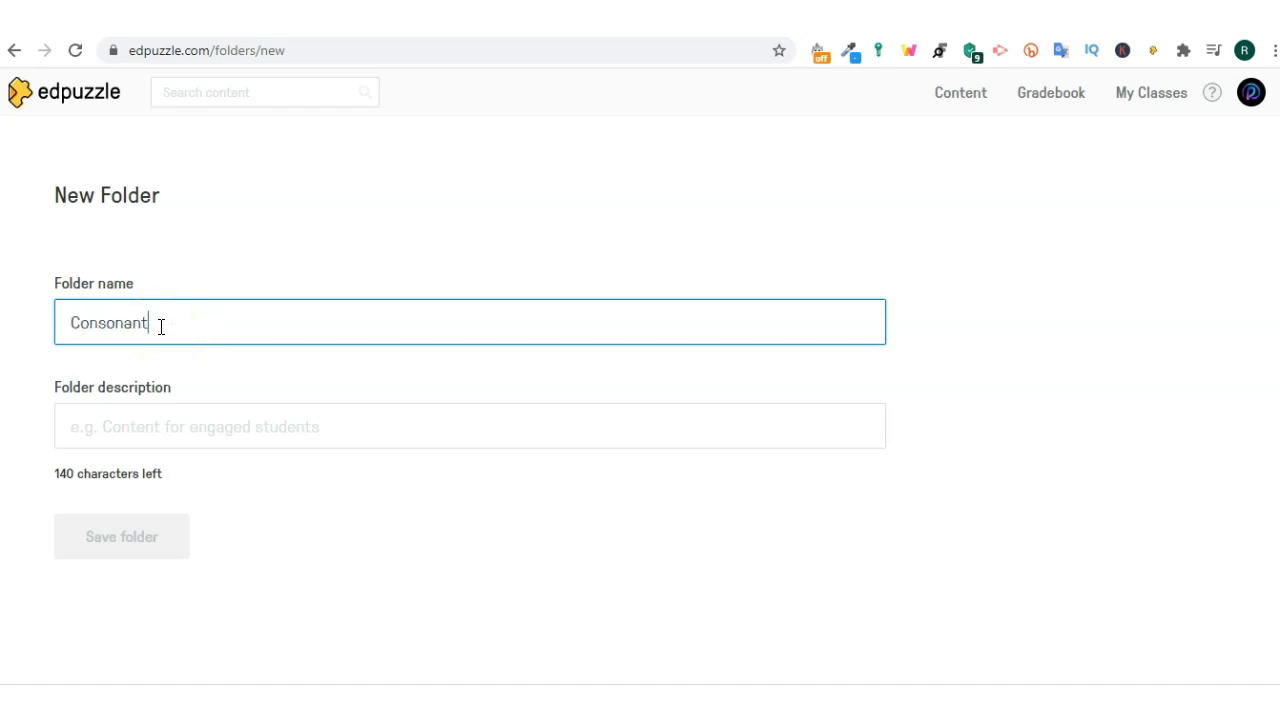
left_click(214, 424)
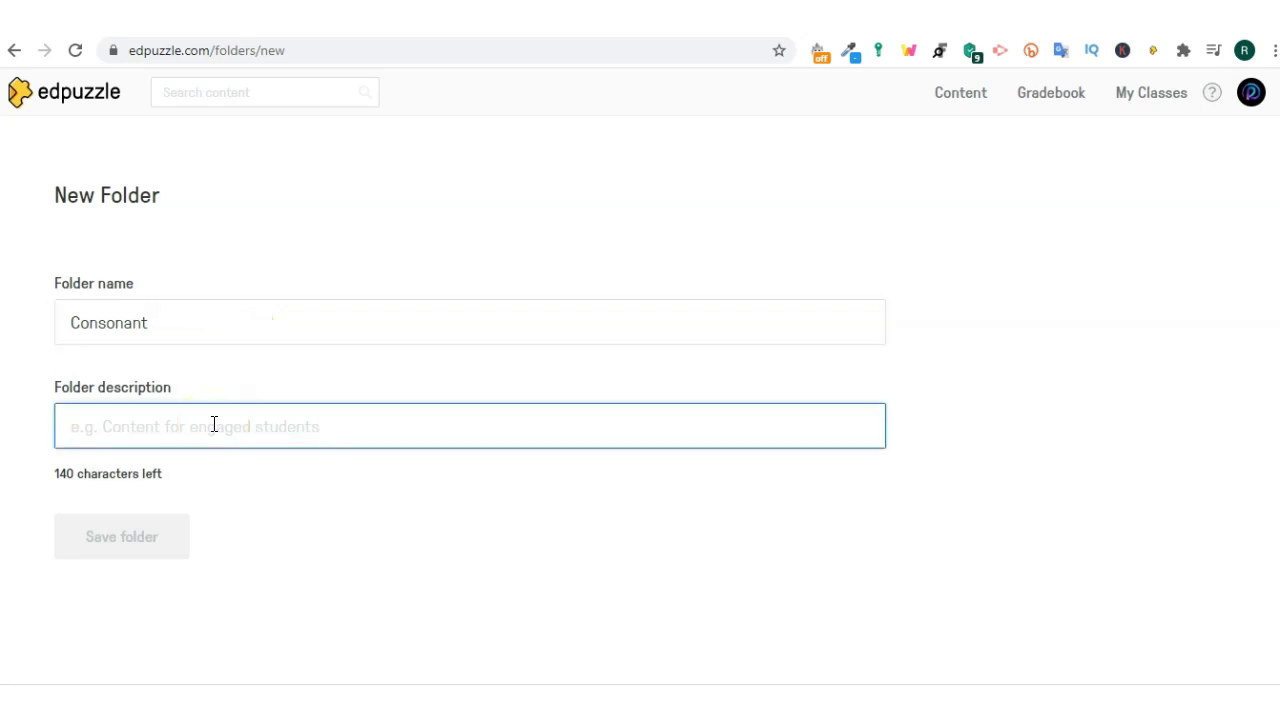
type("P")
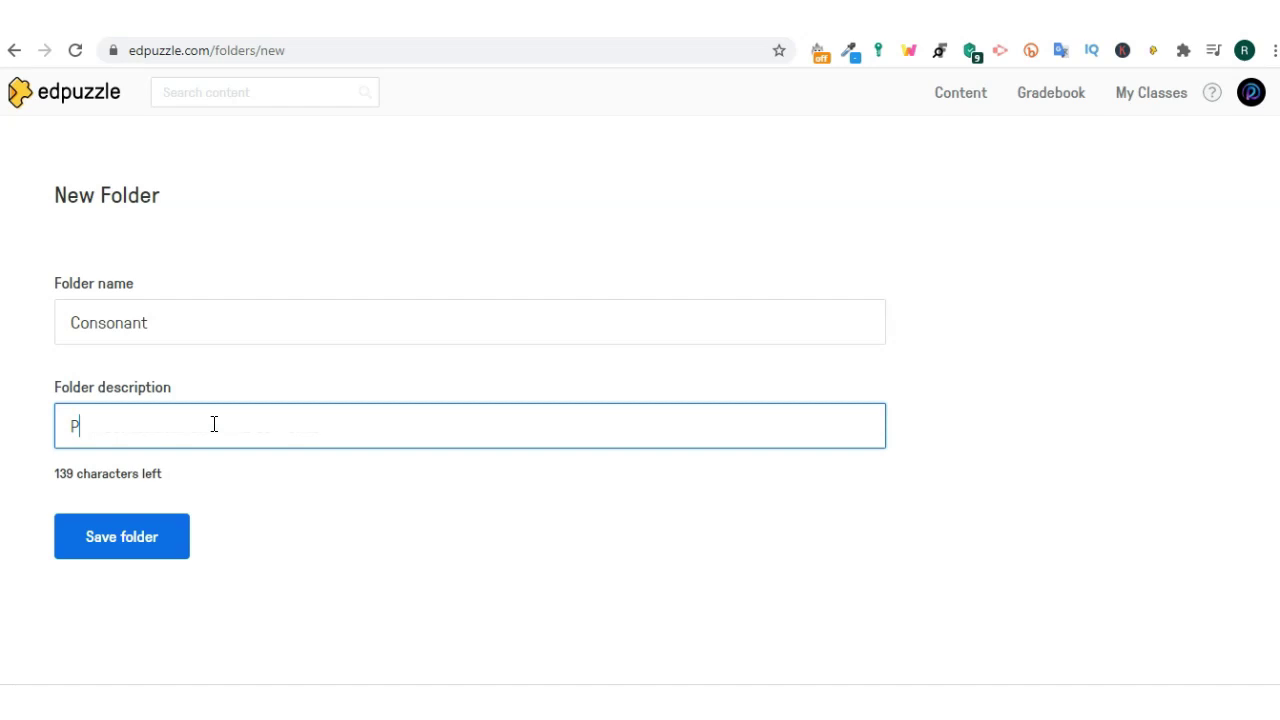
type("ractice")
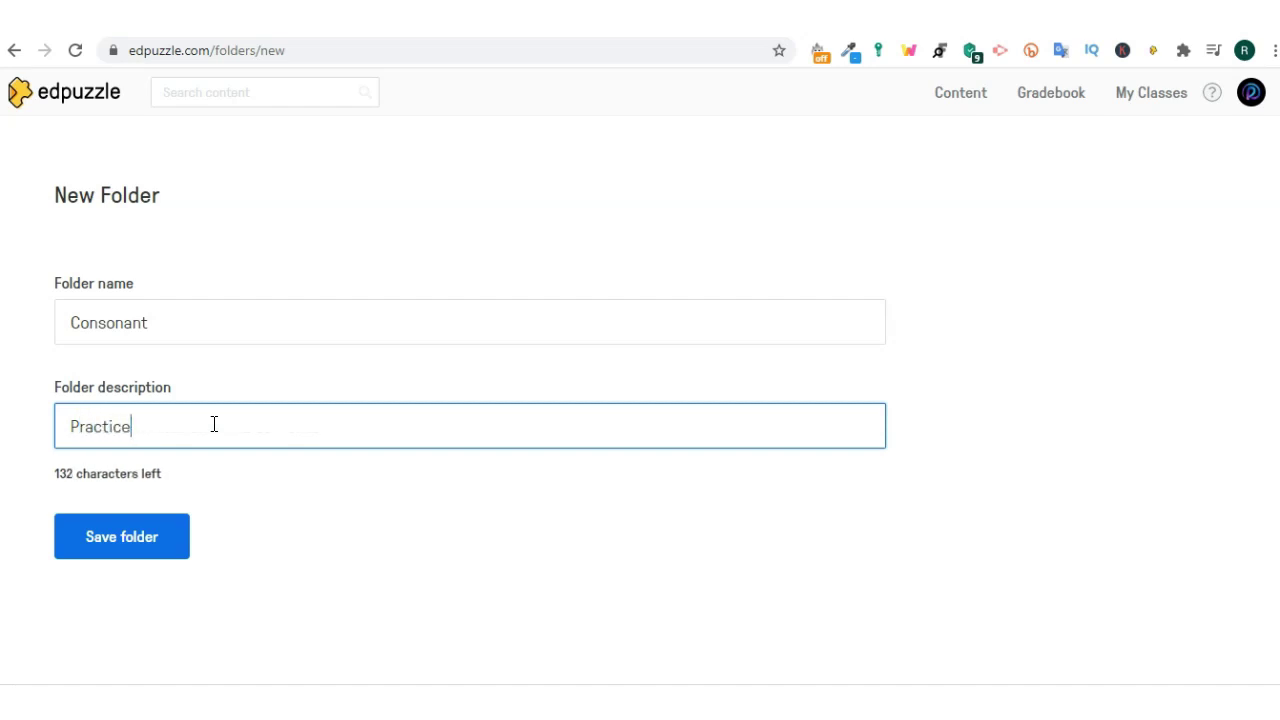
left_click(122, 548)
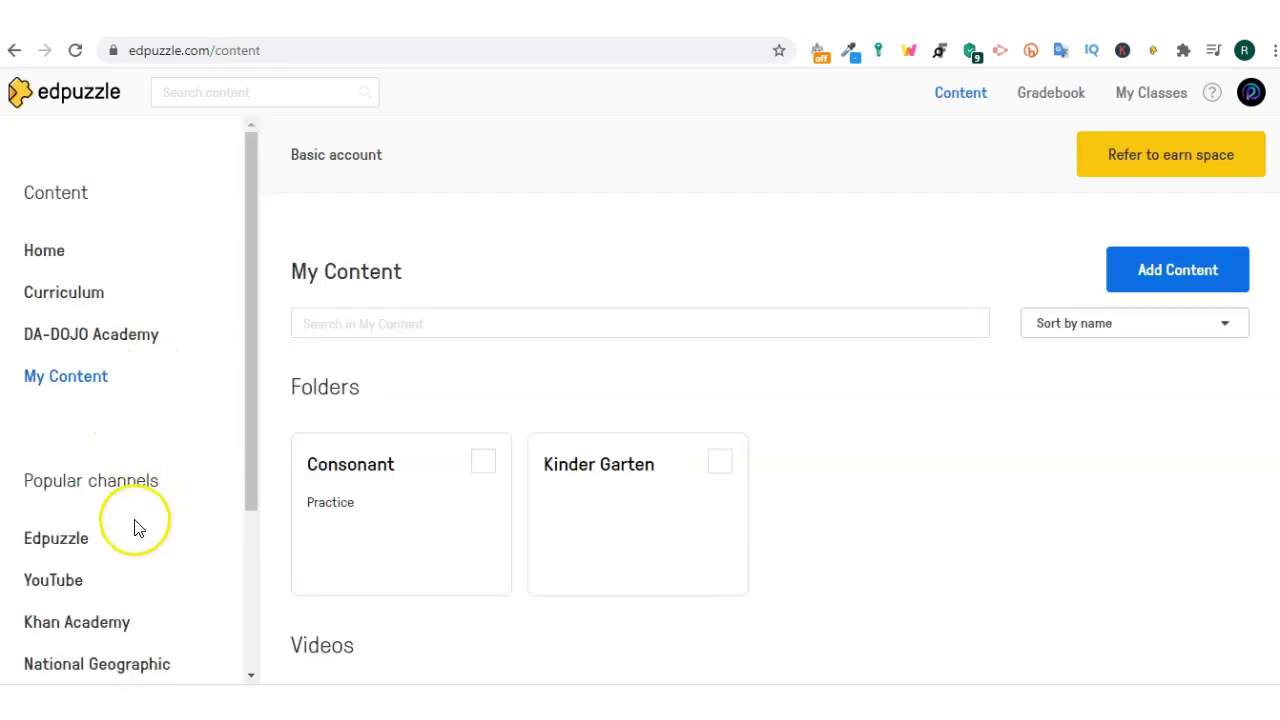
Open the YouTube channel from Popular channels and scroll through its videos
scroll(138, 527, "down", 2)
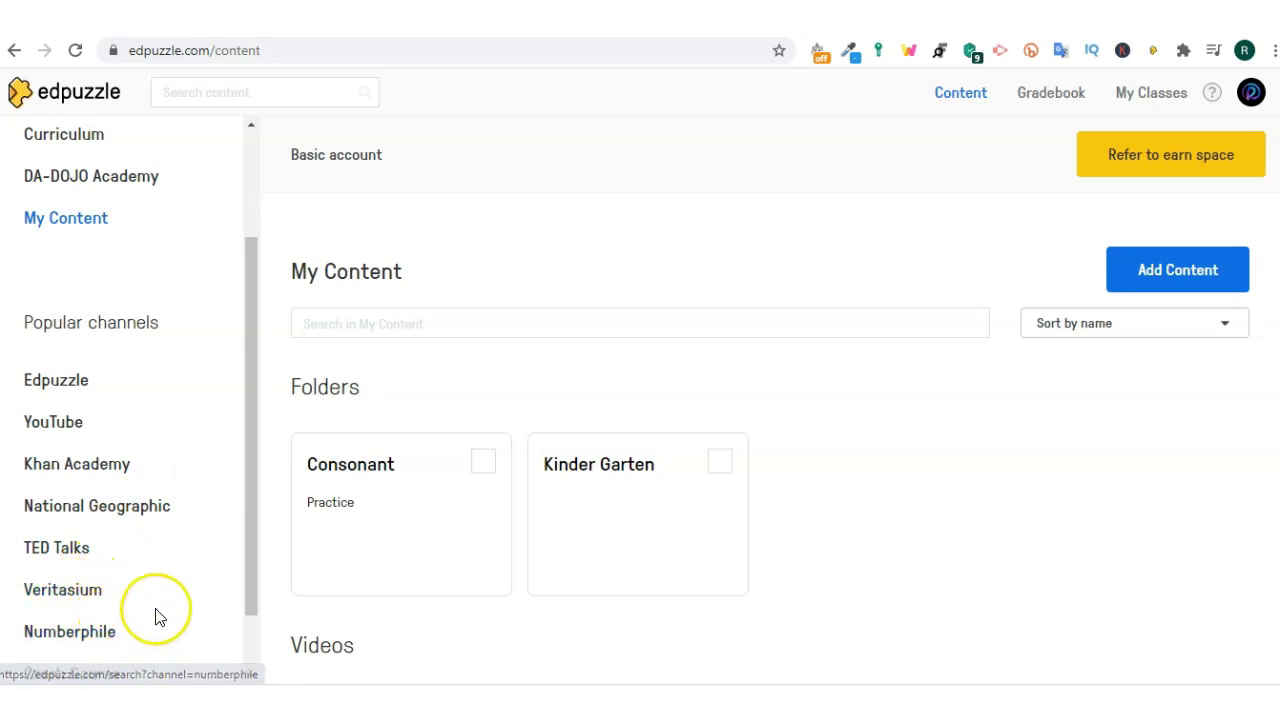
scroll(155, 610, "down", 1)
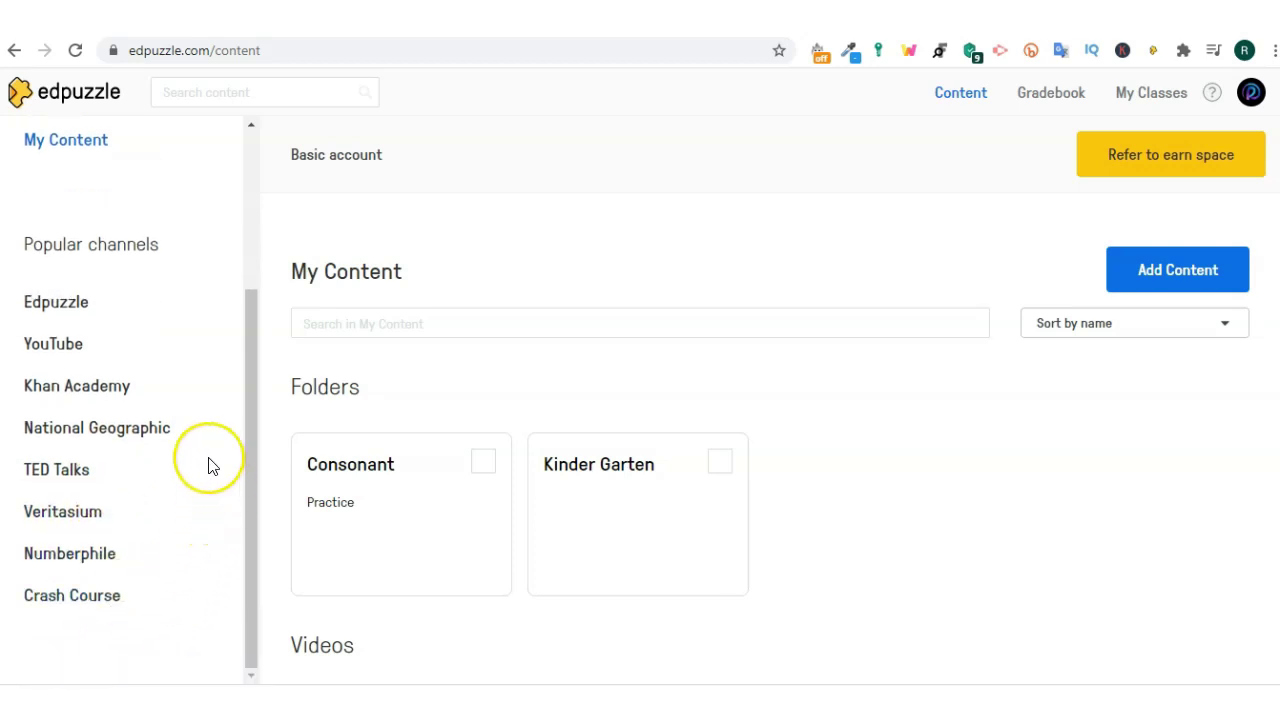
left_click(53, 344)
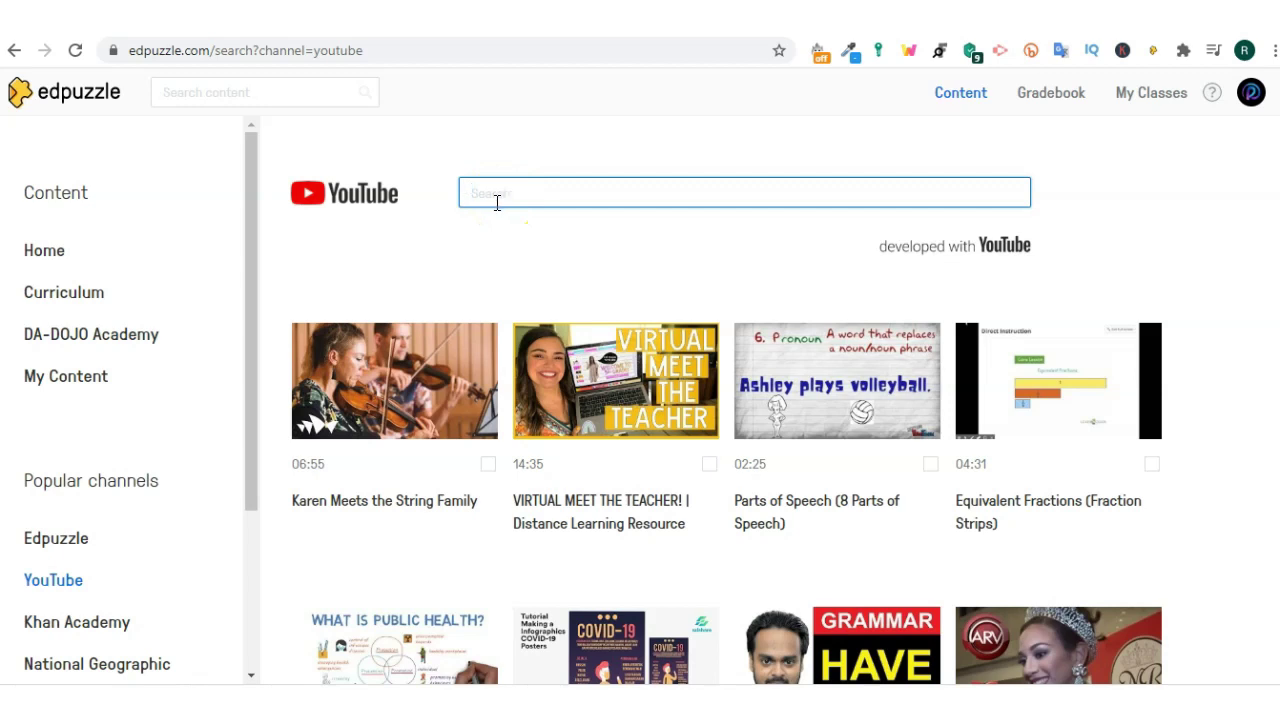
scroll(213, 370, "down", 1)
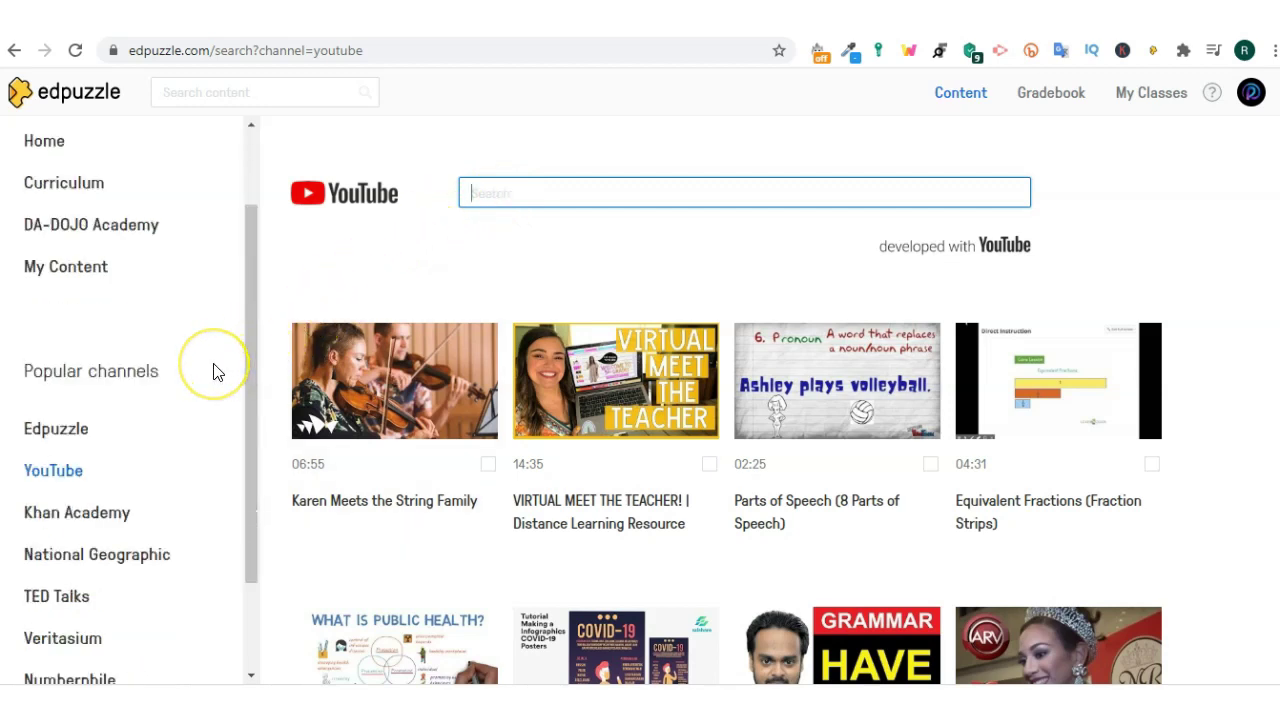
scroll(213, 370, "down", 1)
Switch to the Khan Academy channel and scroll through its video grid
left_click(115, 388)
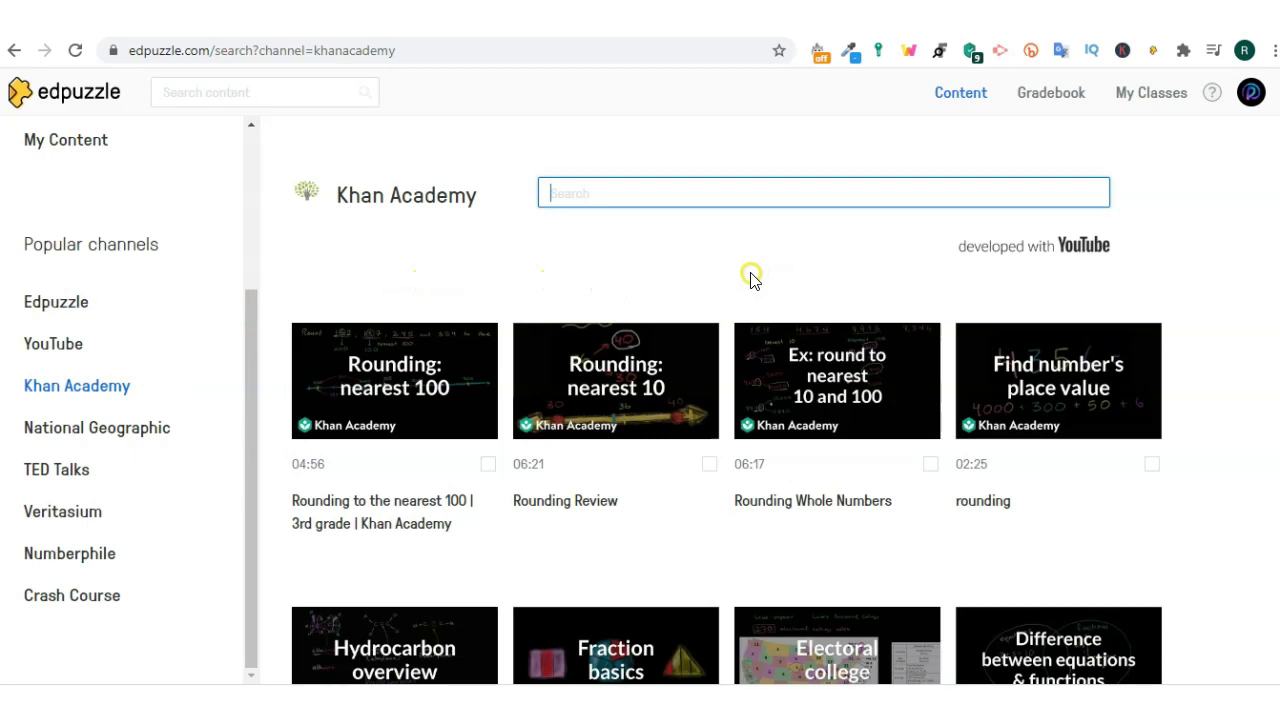
scroll(752, 280, "down", 2)
scroll(726, 314, "down", 5)
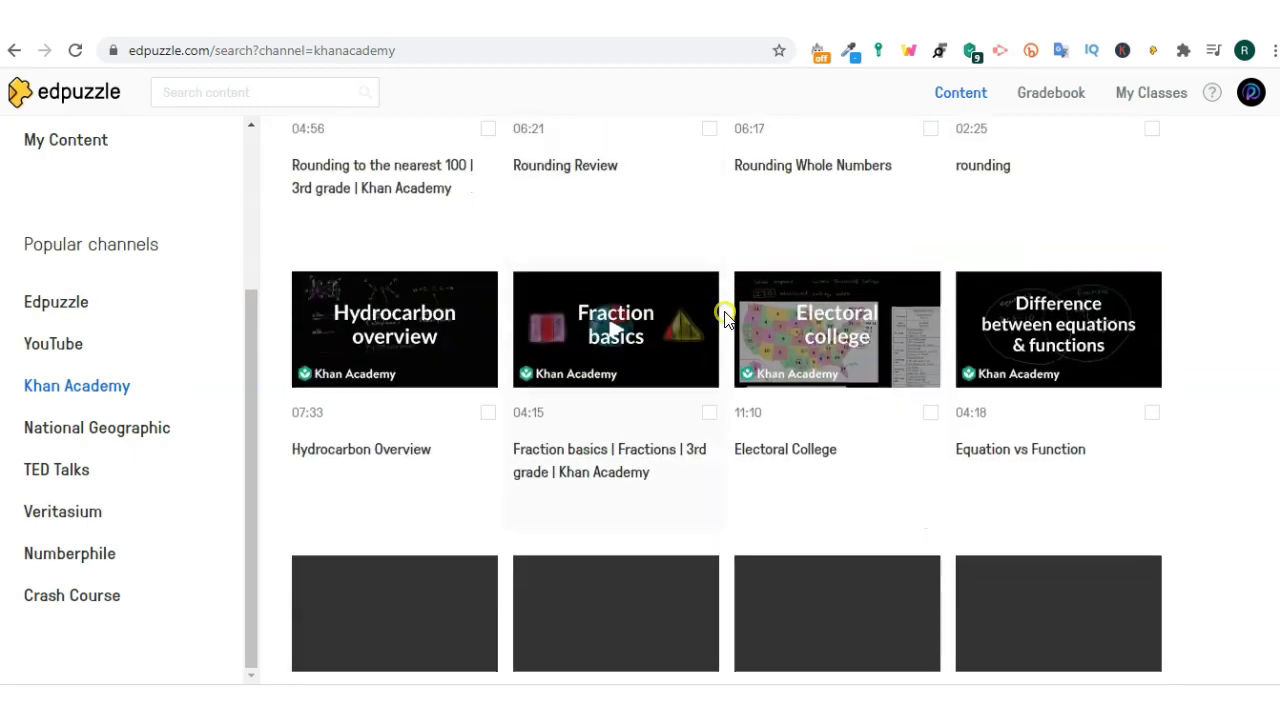
scroll(726, 314, "down", 2)
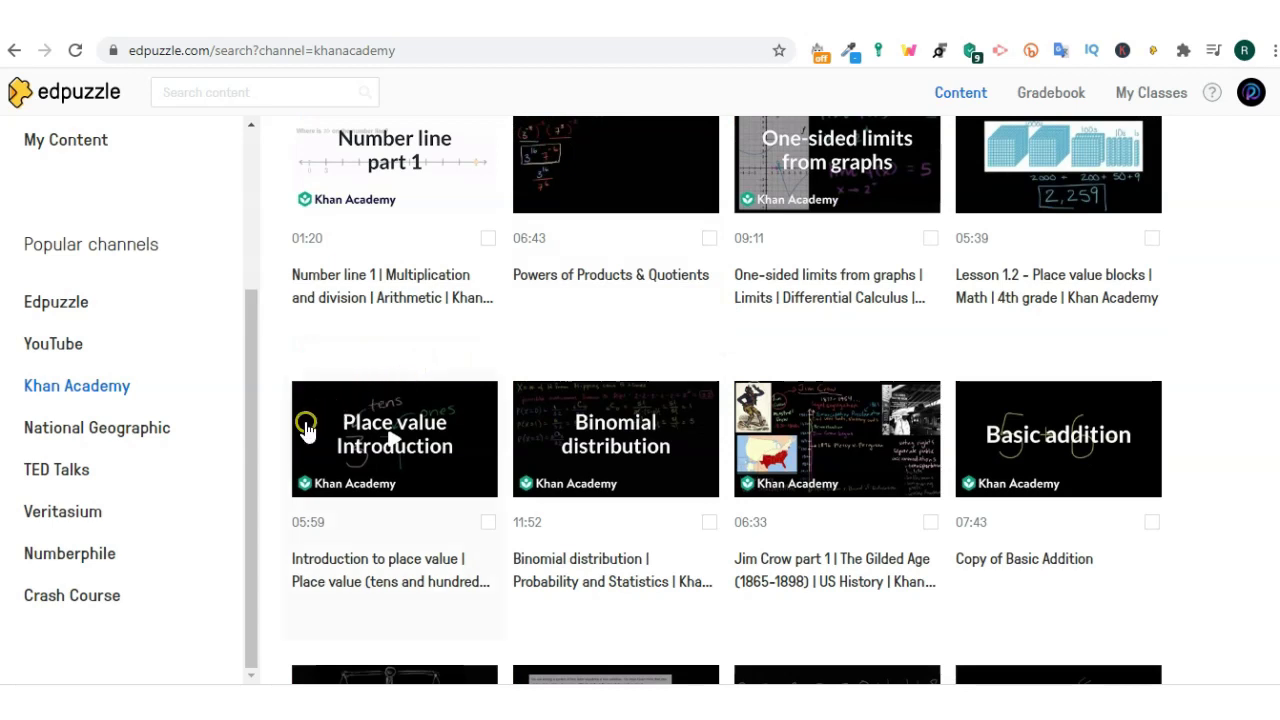
Open the TED Talks channel and scroll through its videos
left_click(66, 478)
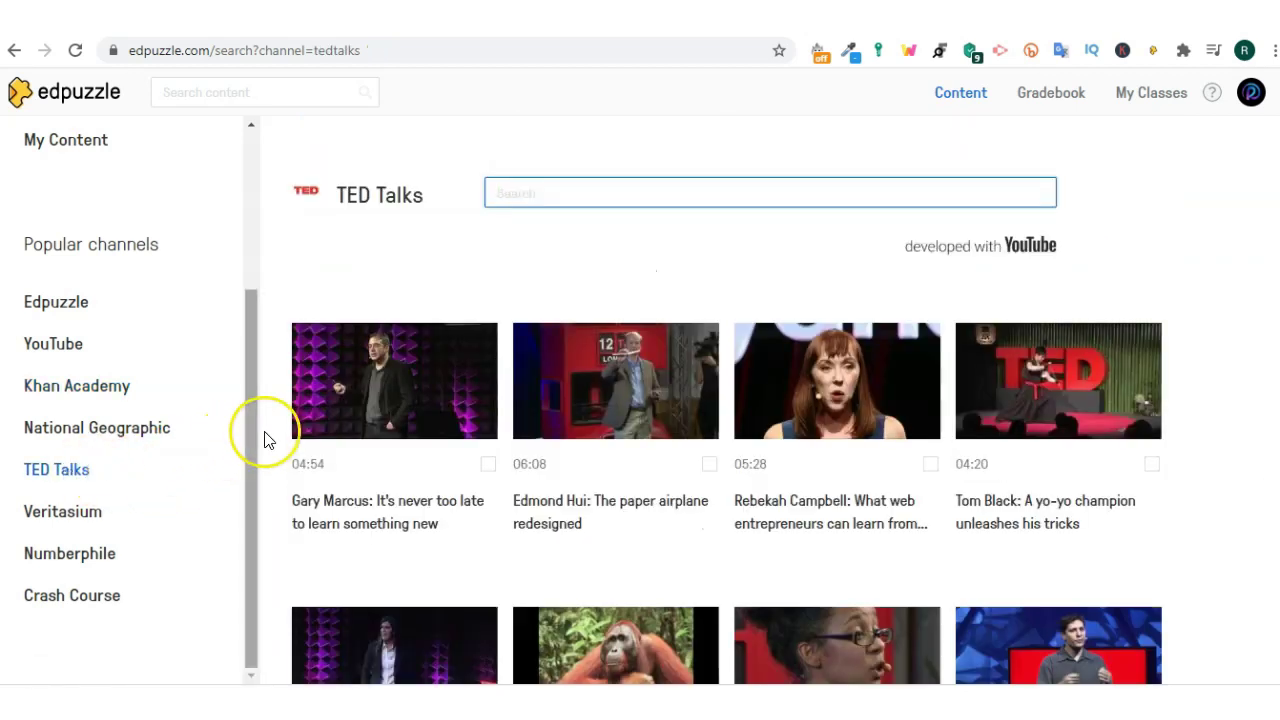
scroll(425, 480, "down", 2)
scroll(440, 475, "down", 4)
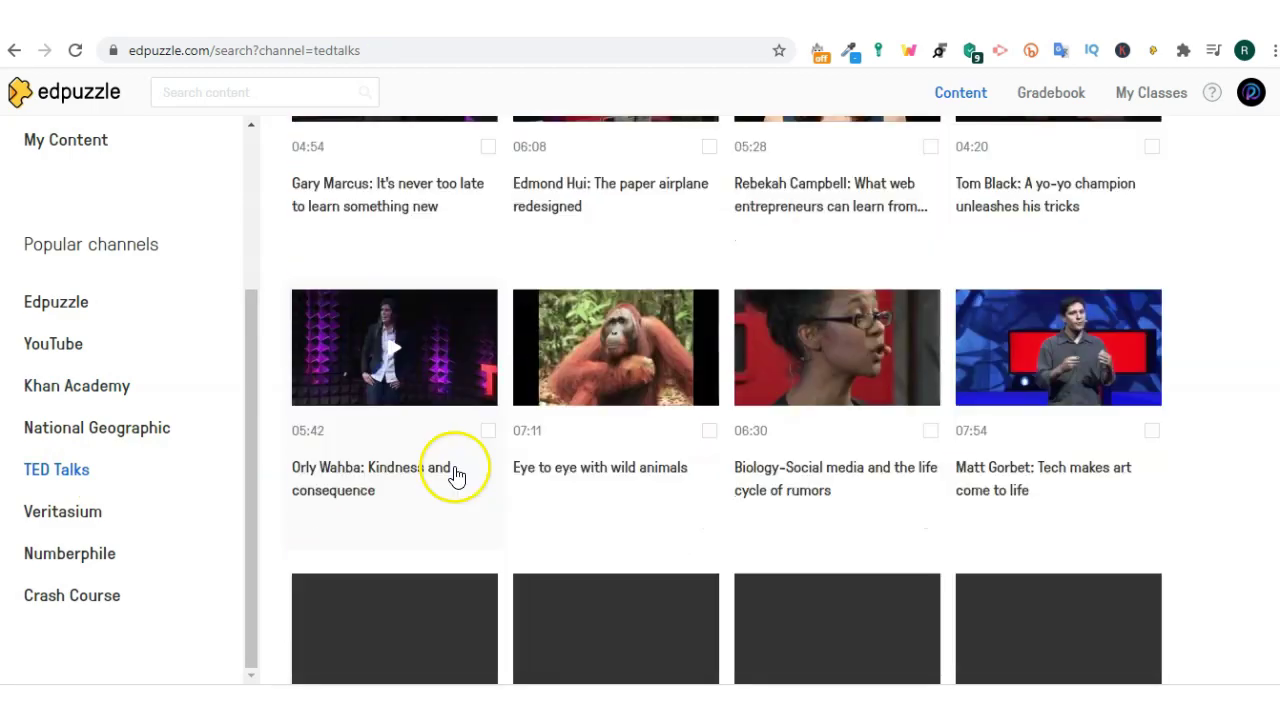
scroll(465, 465, "down", 2)
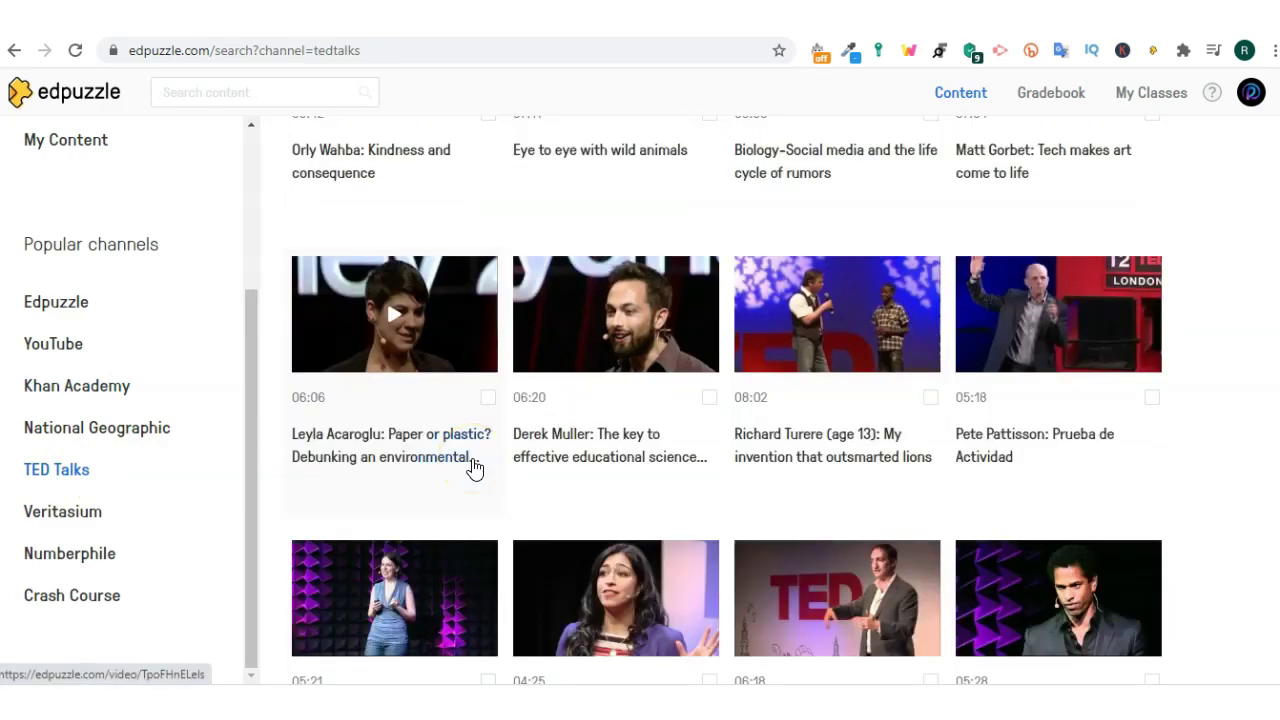
scroll(475, 467, "down", 5)
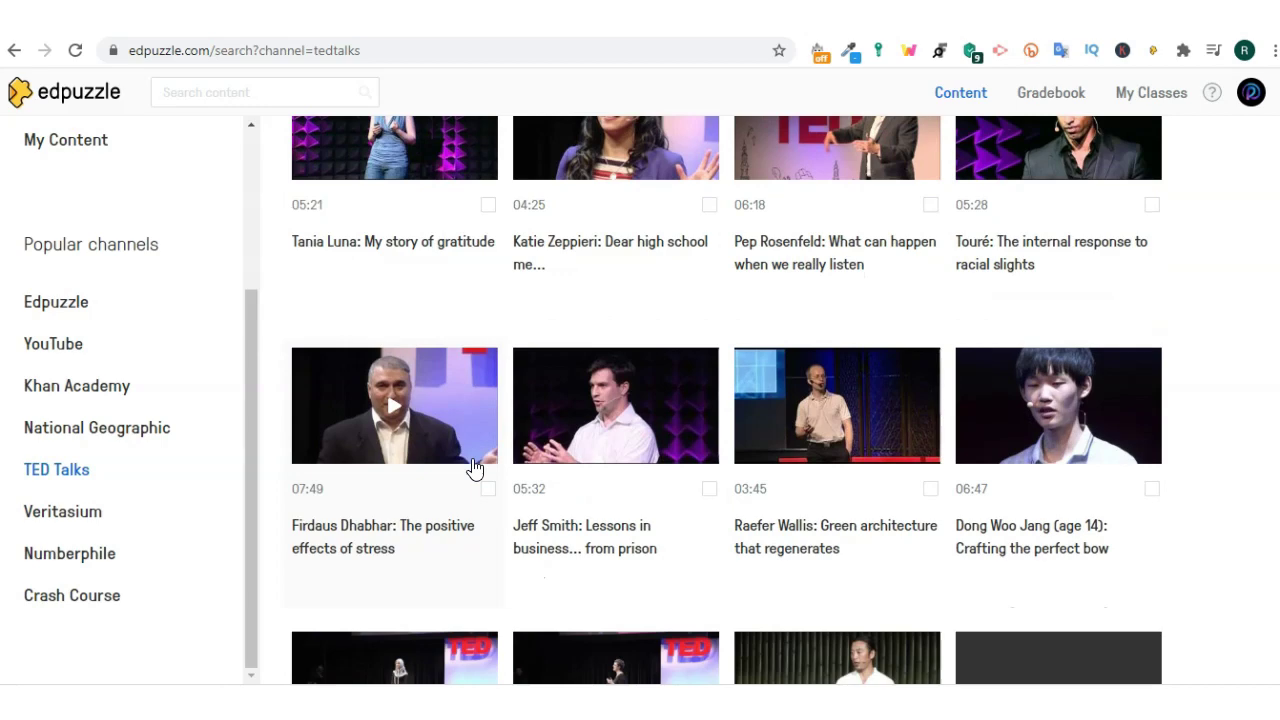
scroll(475, 467, "down", 2)
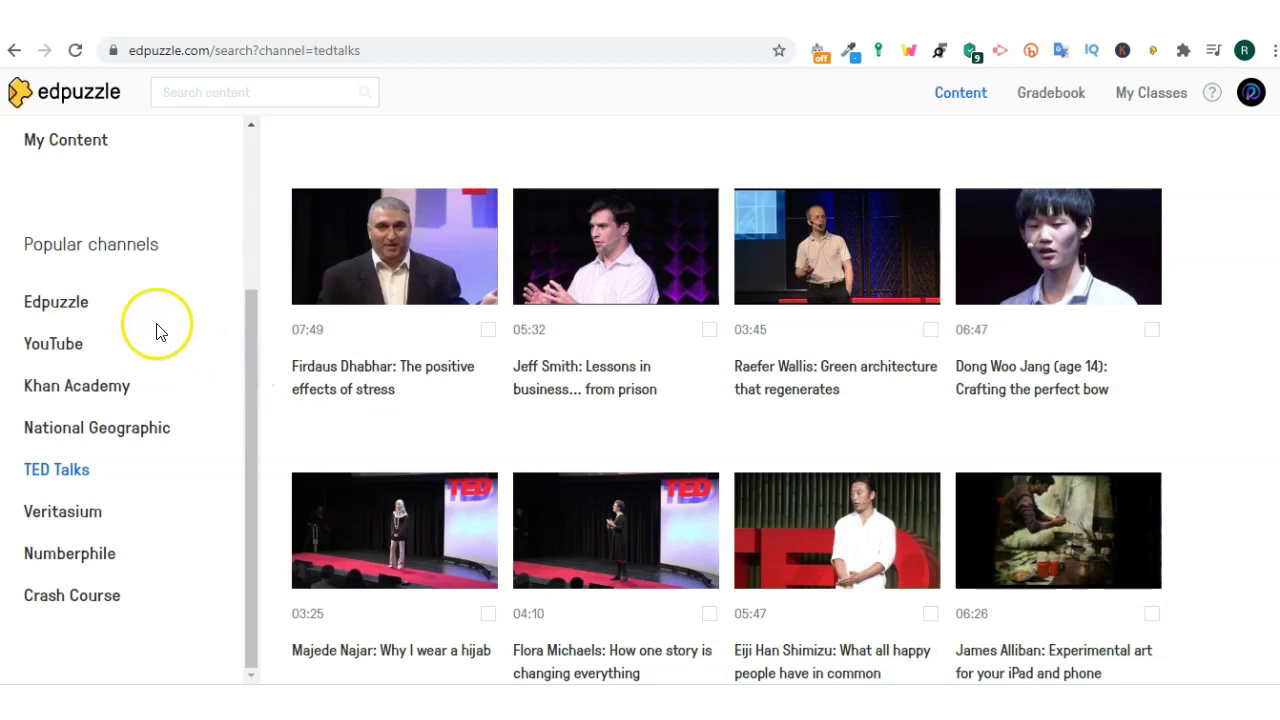
Open the Edpuzzle channel, showing videos like Timelines and GMM Parent Tutorial
left_click(44, 313)
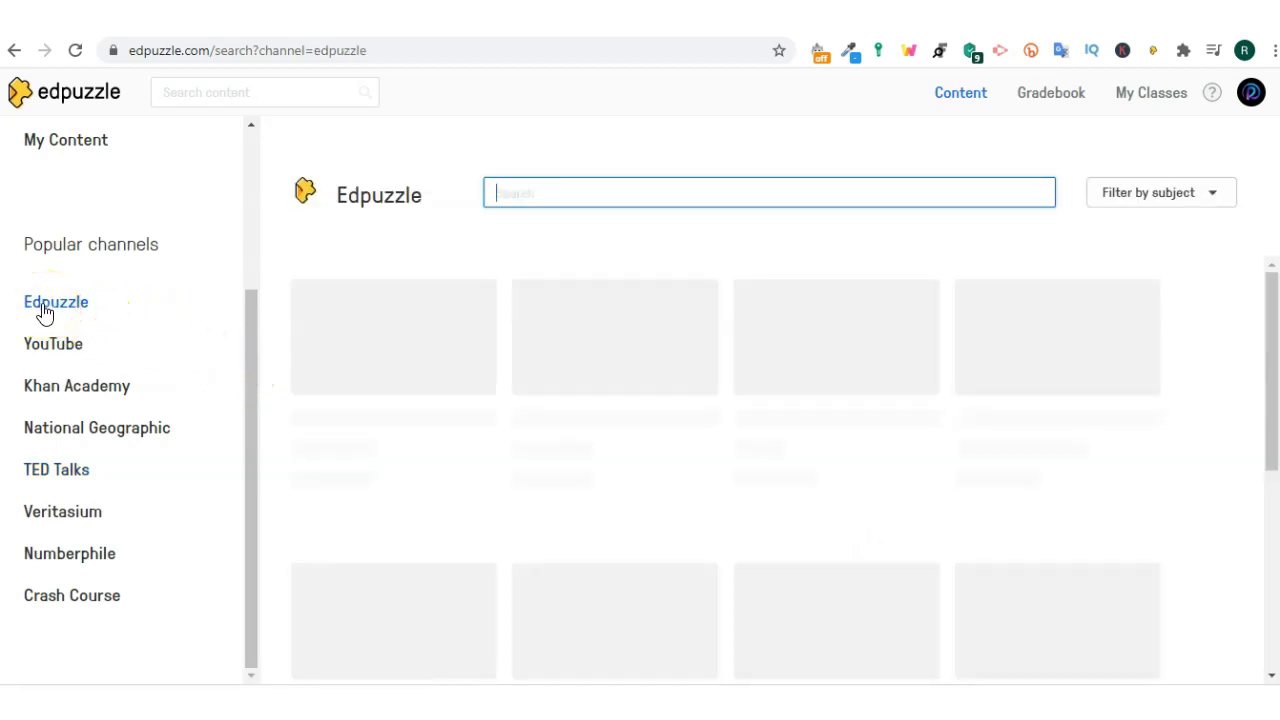
left_click(52, 306)
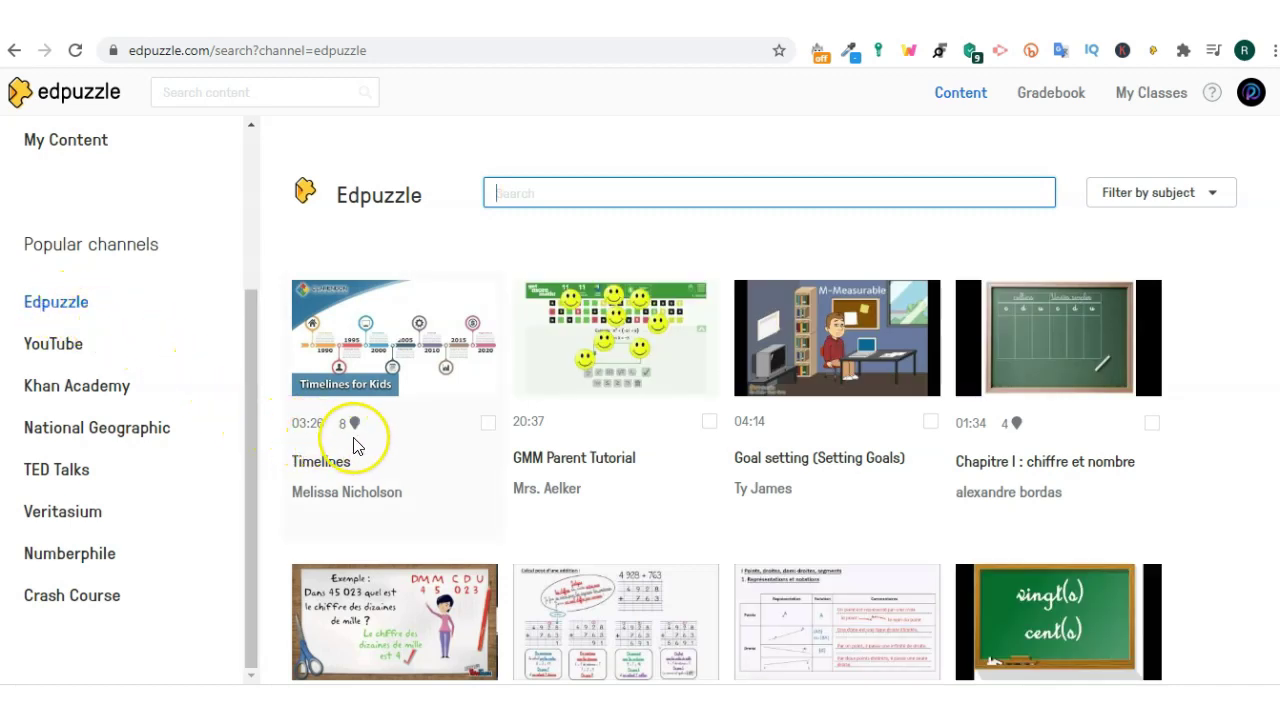
mouse_move(358, 426)
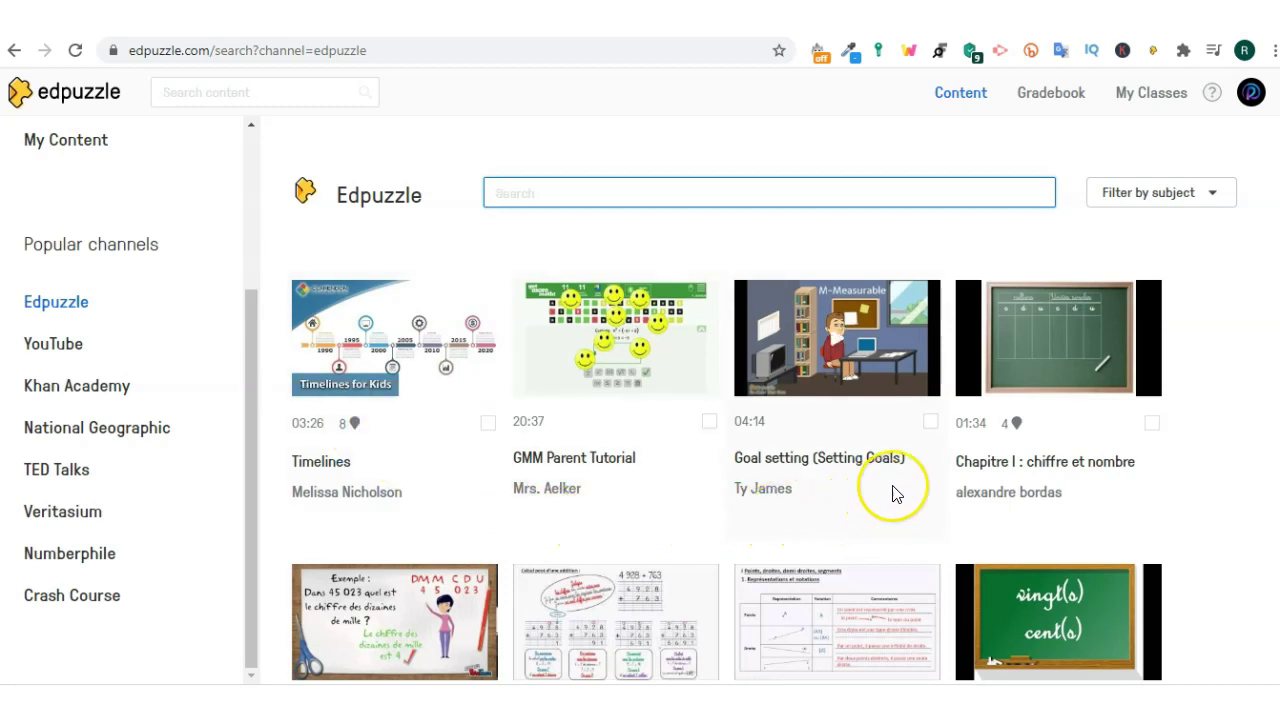
mouse_move(1009, 438)
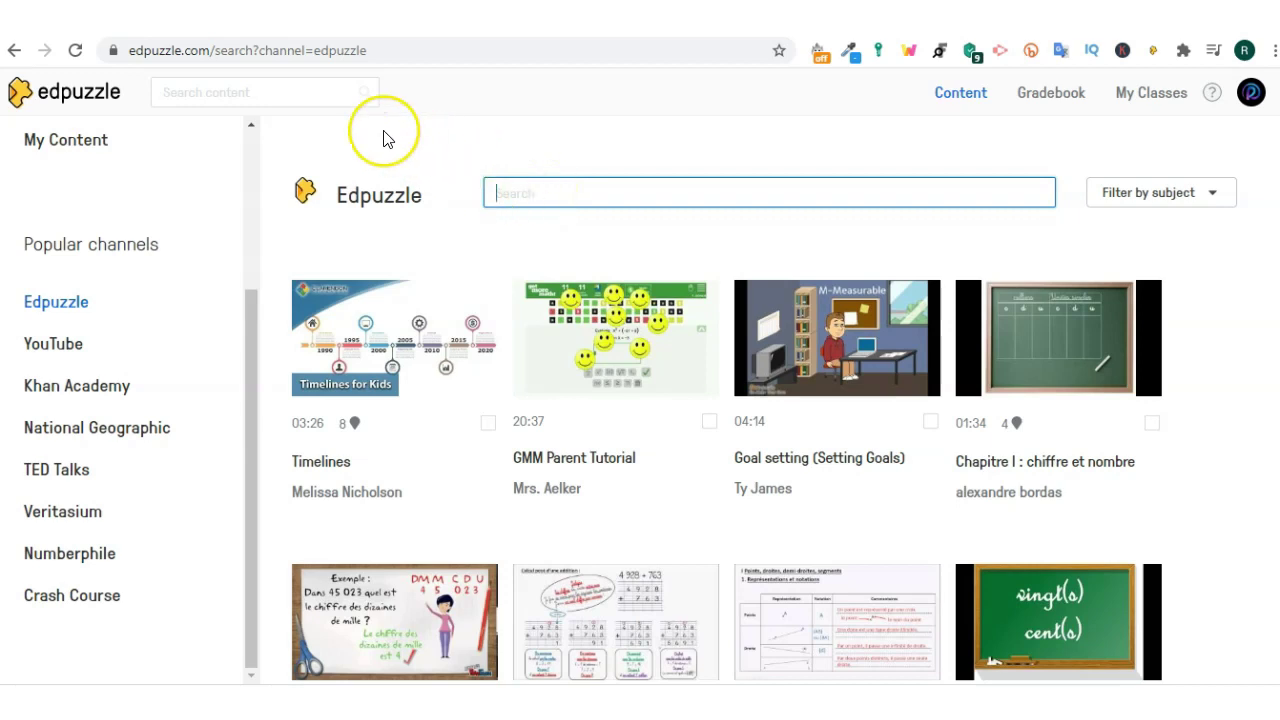
Search all content for 'Vowels' to list results like Vowels/Vowel Song
left_click(264, 94)
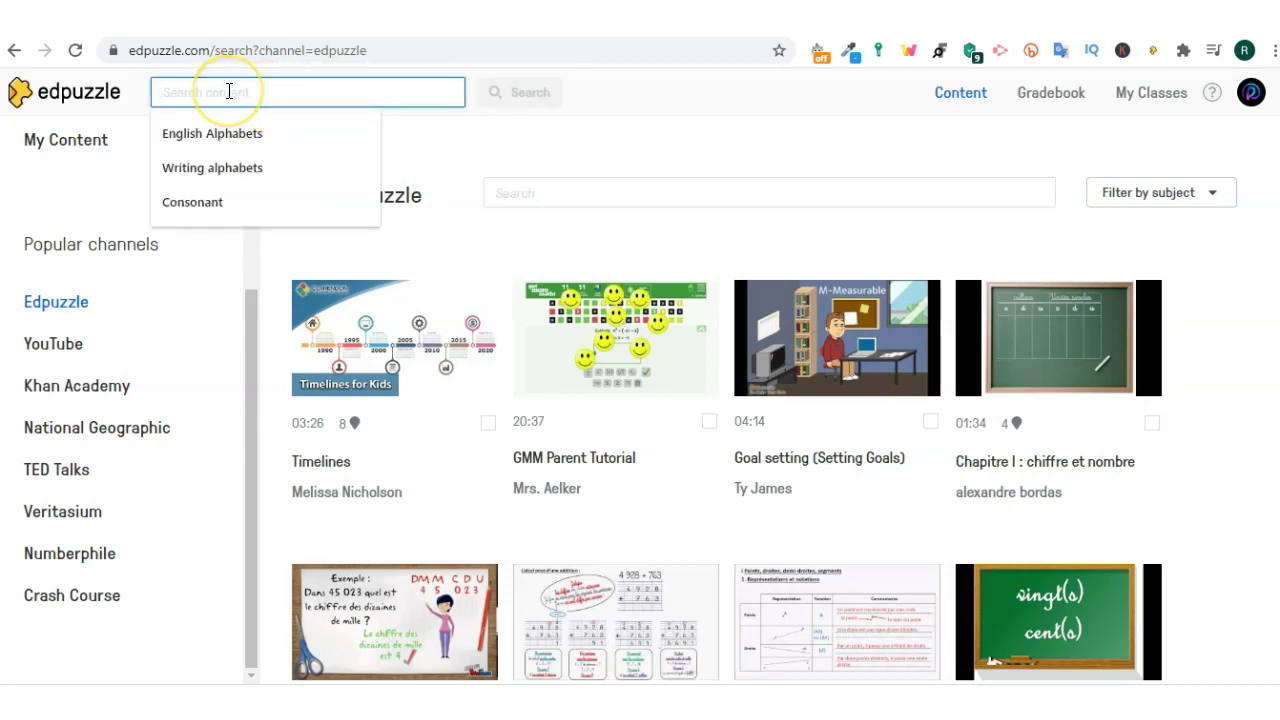
type("Vowels")
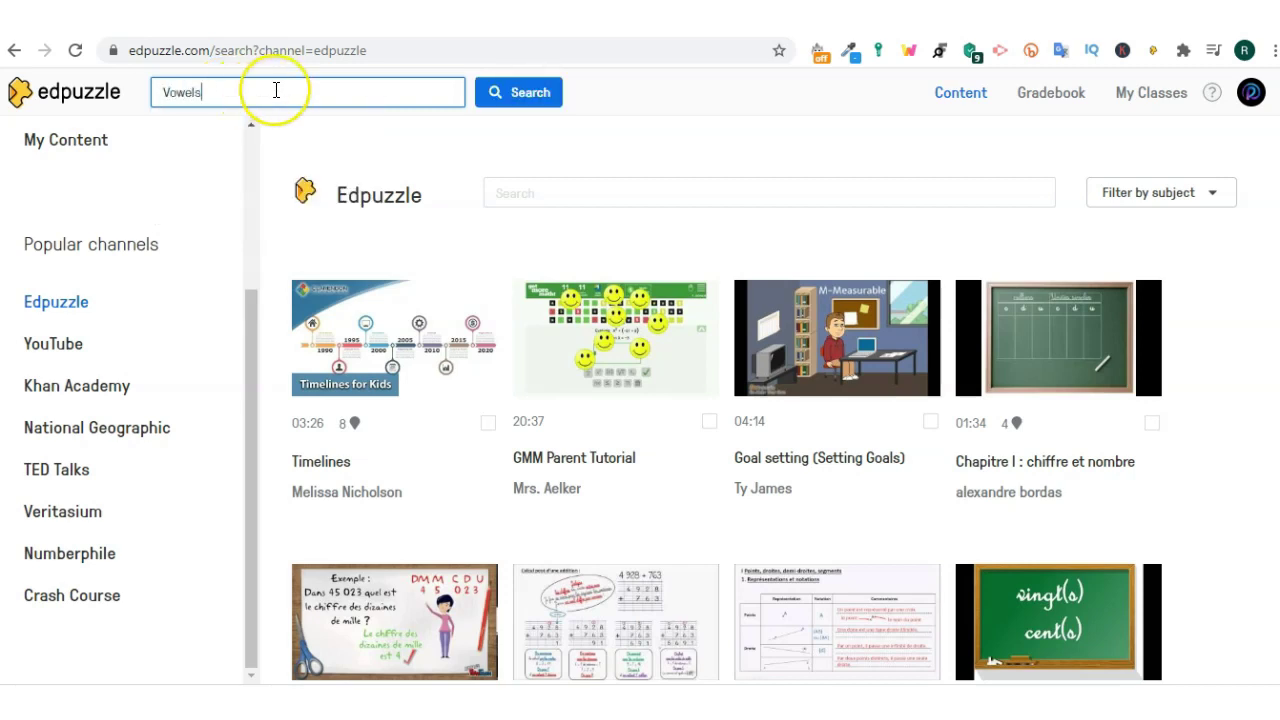
left_click(509, 92)
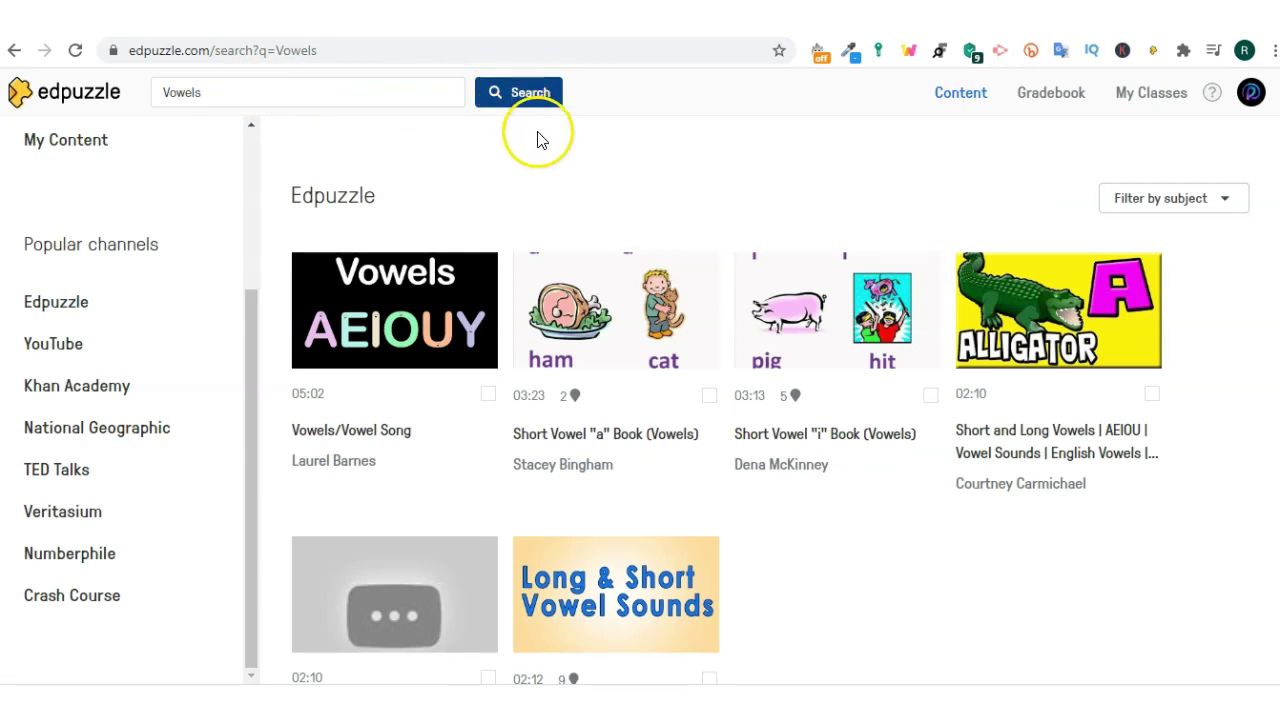
left_click(585, 200)
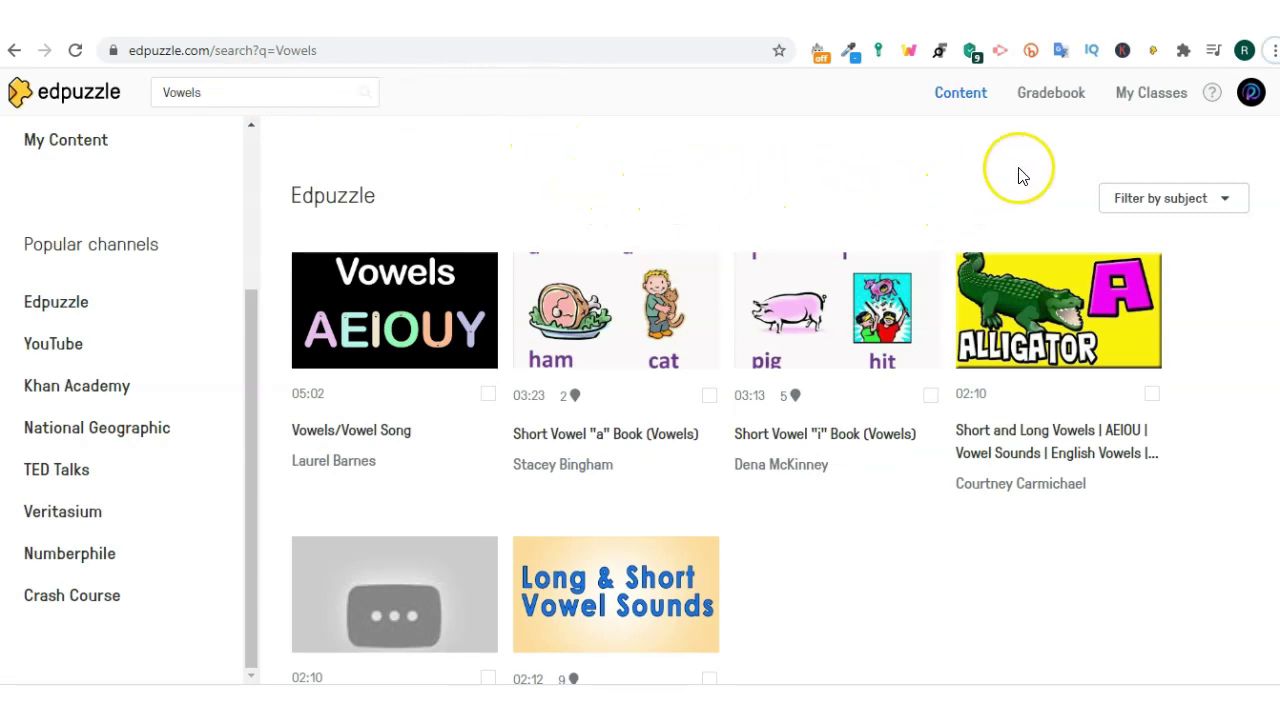
left_click(1248, 100)
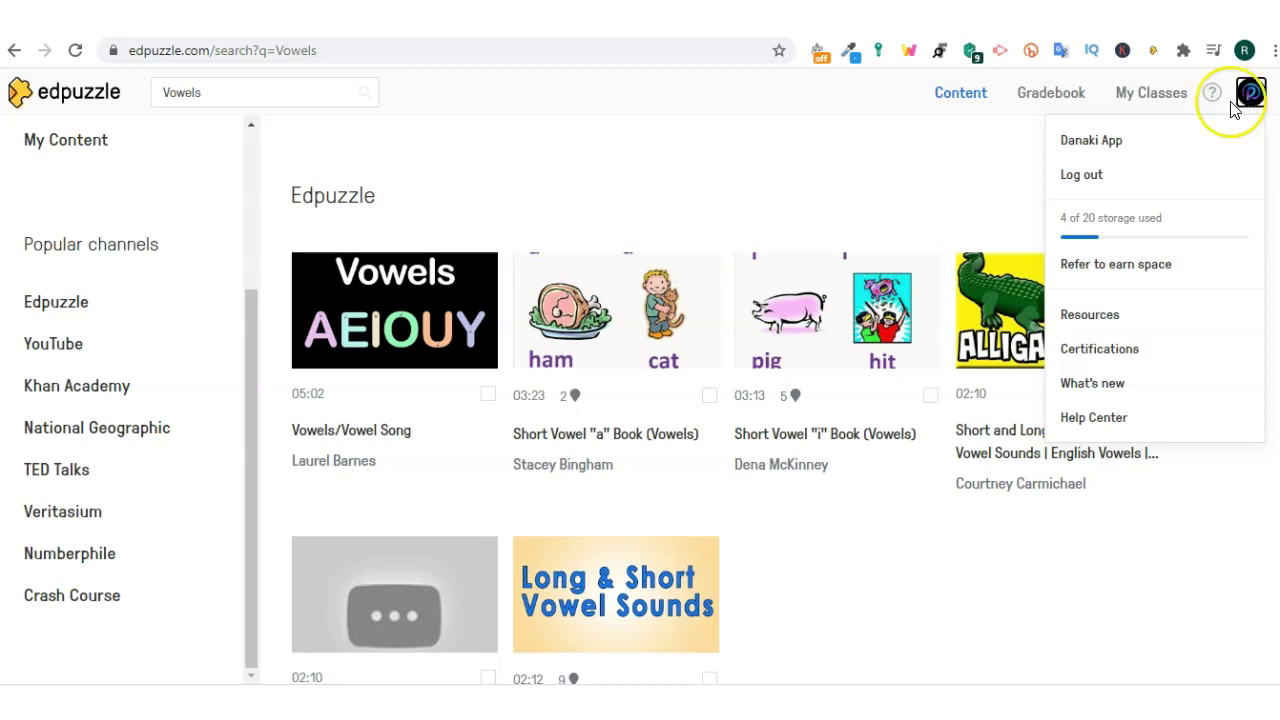
left_click(1093, 142)
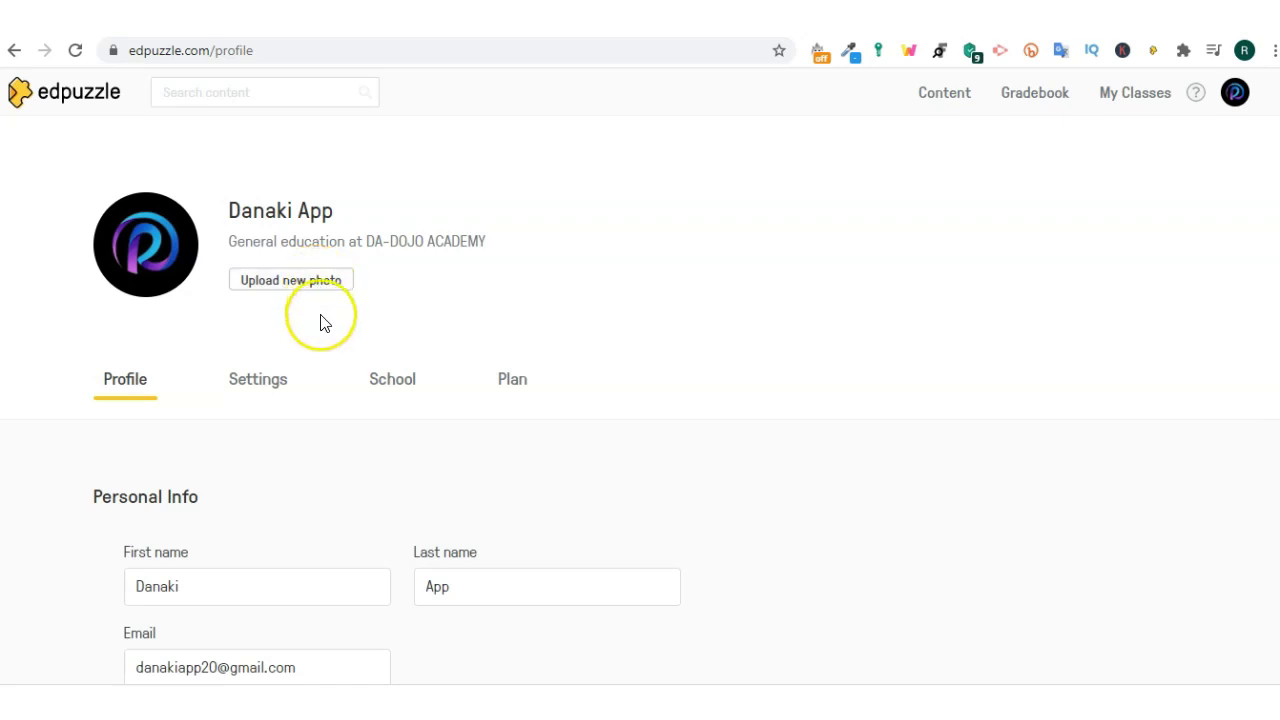
scroll(181, 453, "down", 4)
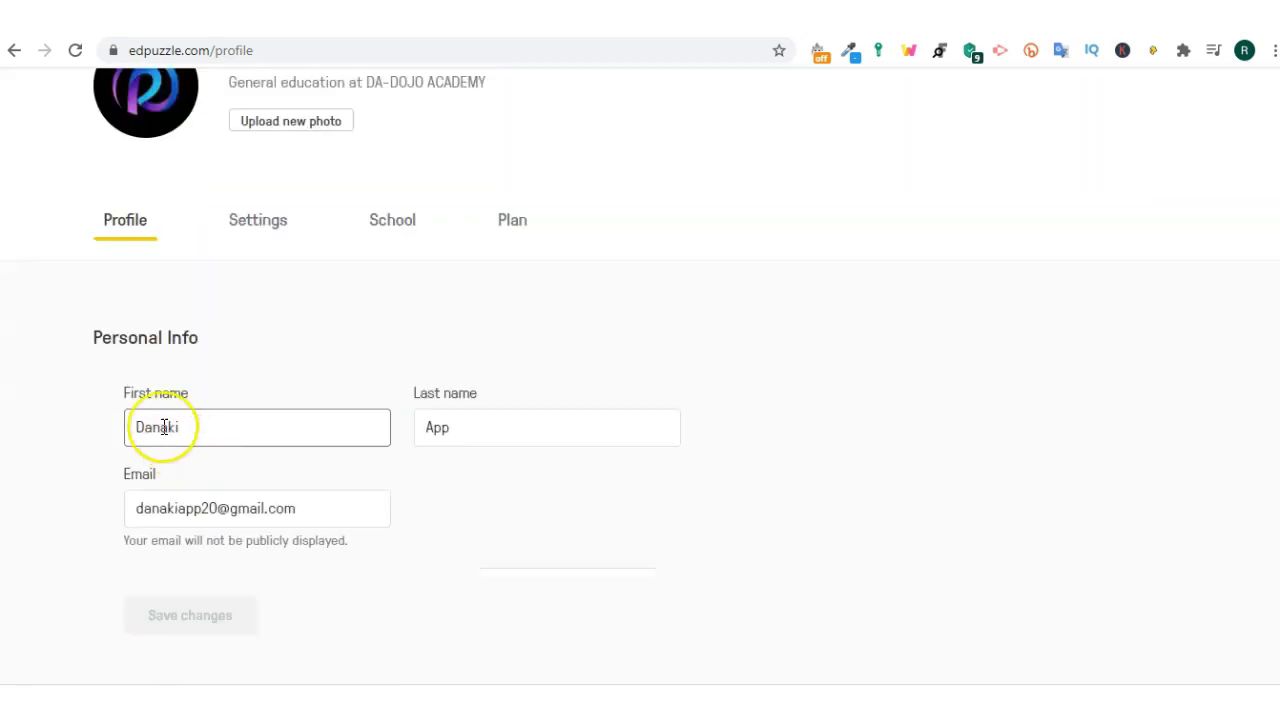
scroll(161, 434, "down", 3)
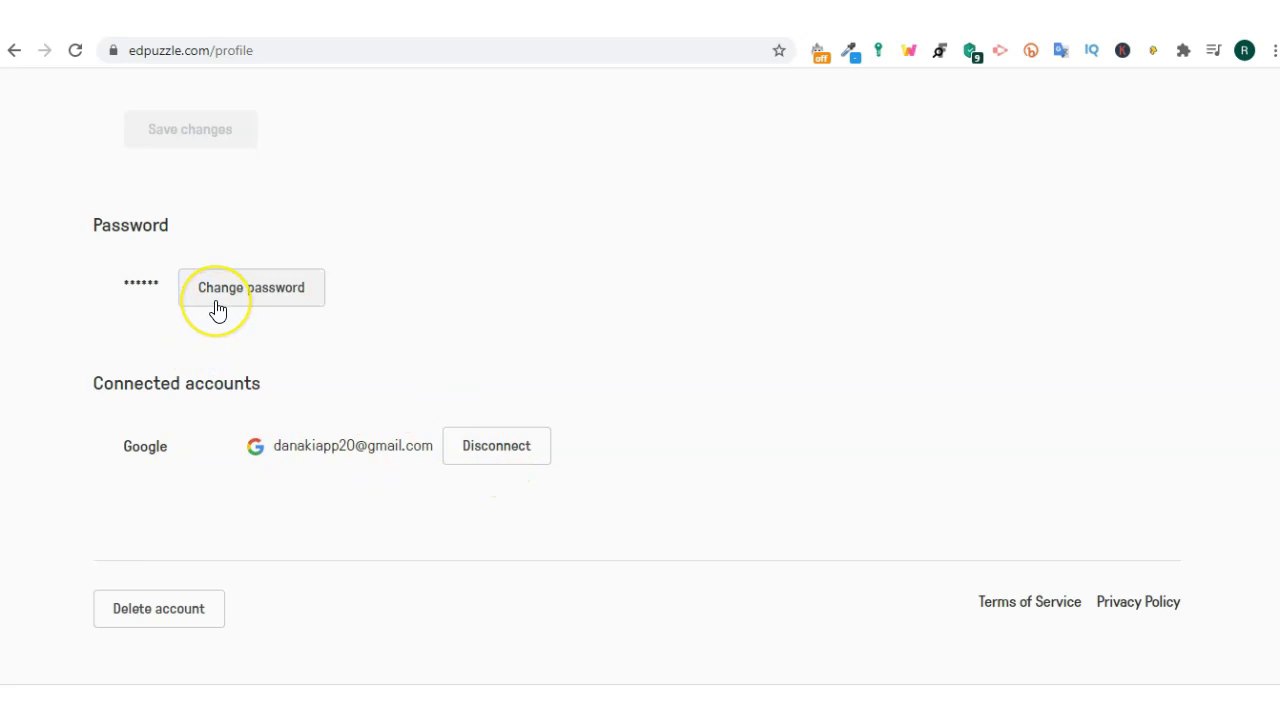
scroll(217, 311, "up", 3)
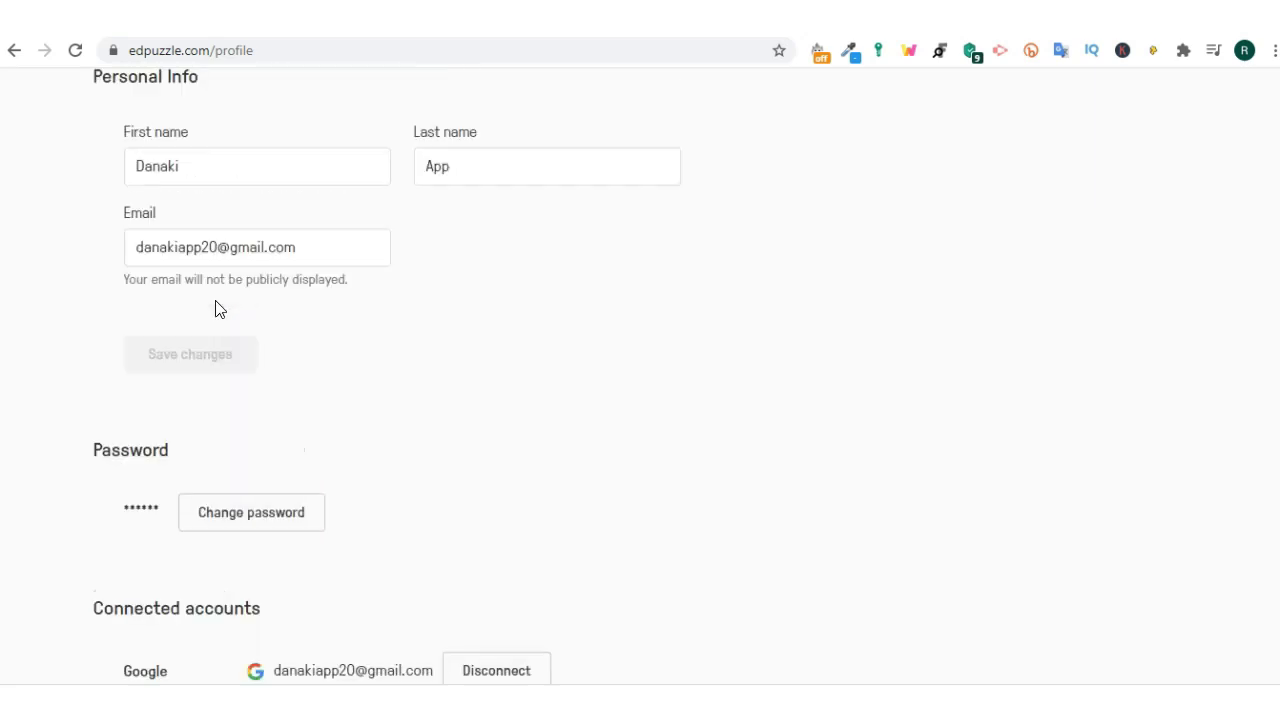
left_click(188, 352)
scroll(205, 340, "up", 3)
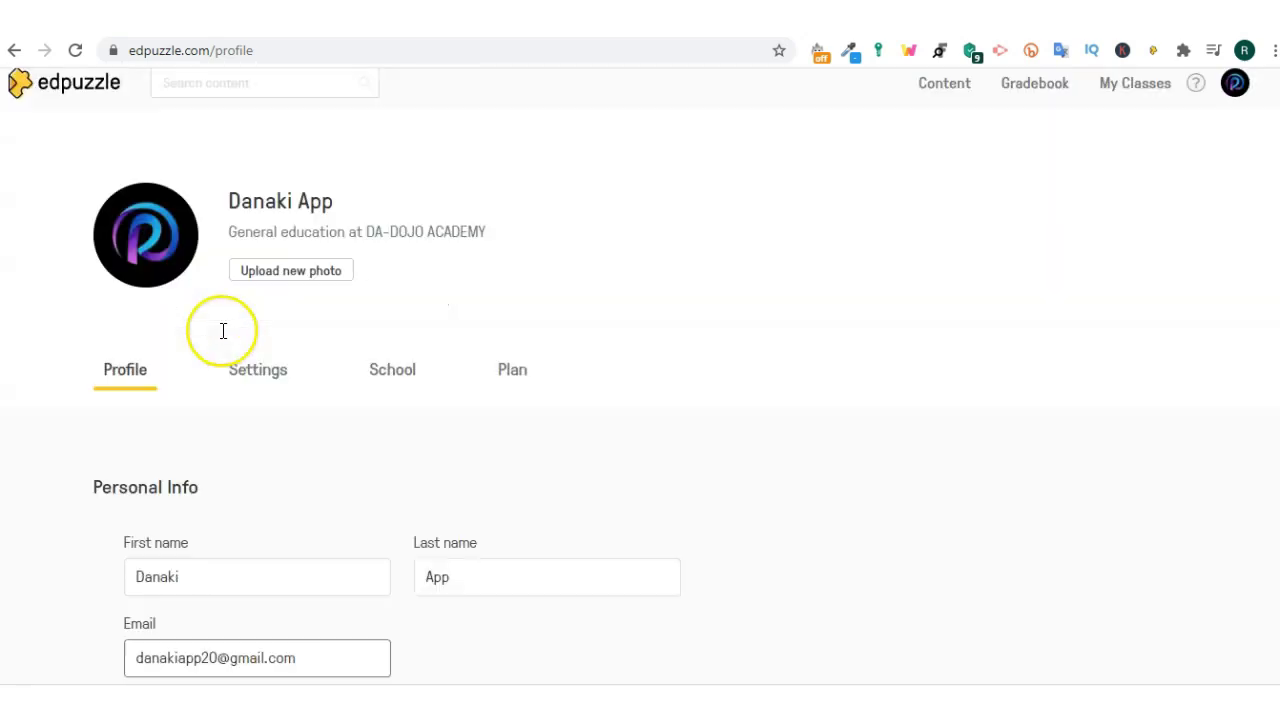
Open Settings and review the Privacy, Default assignments and Contact preferences sections
left_click(257, 378)
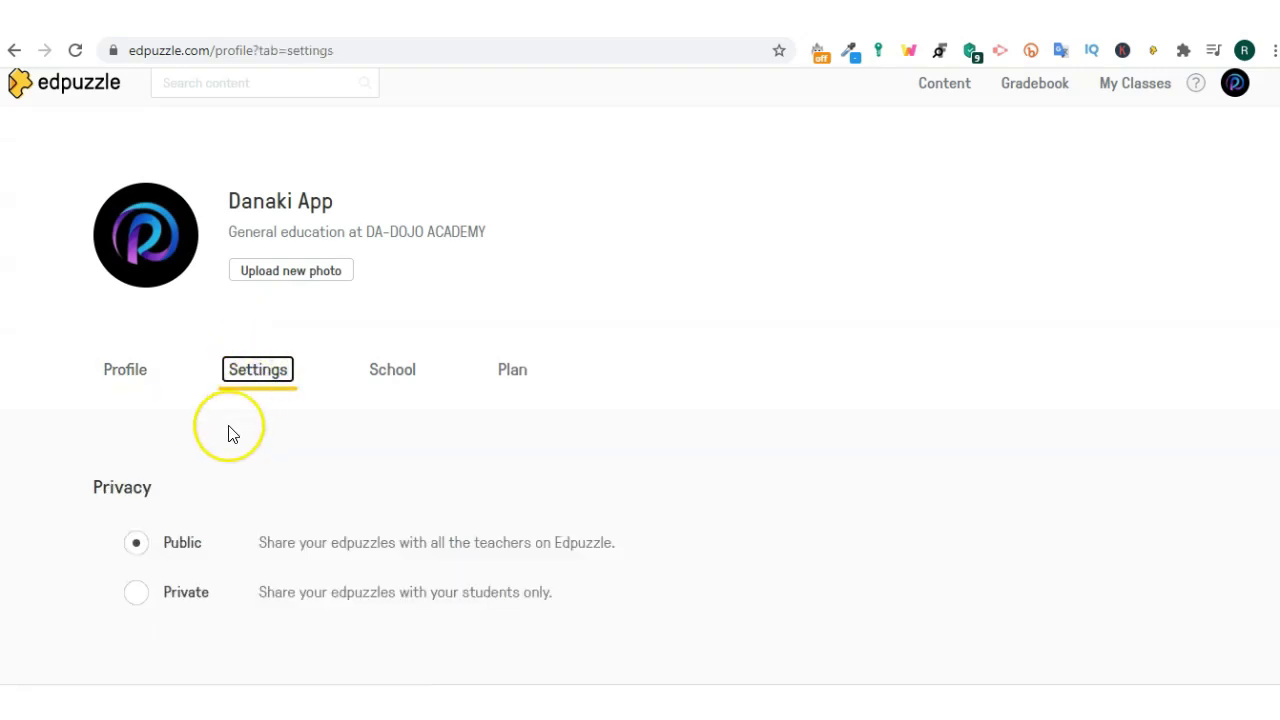
scroll(193, 478, "down", 2)
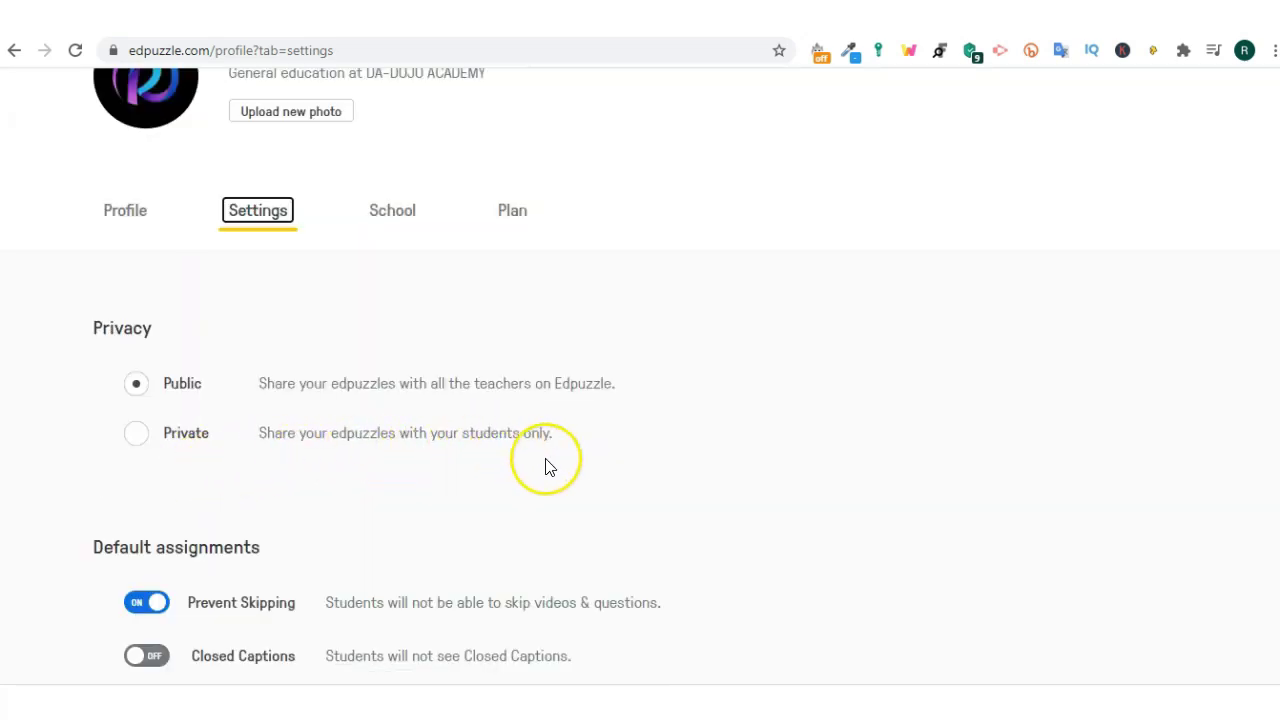
scroll(543, 472, "down", 2)
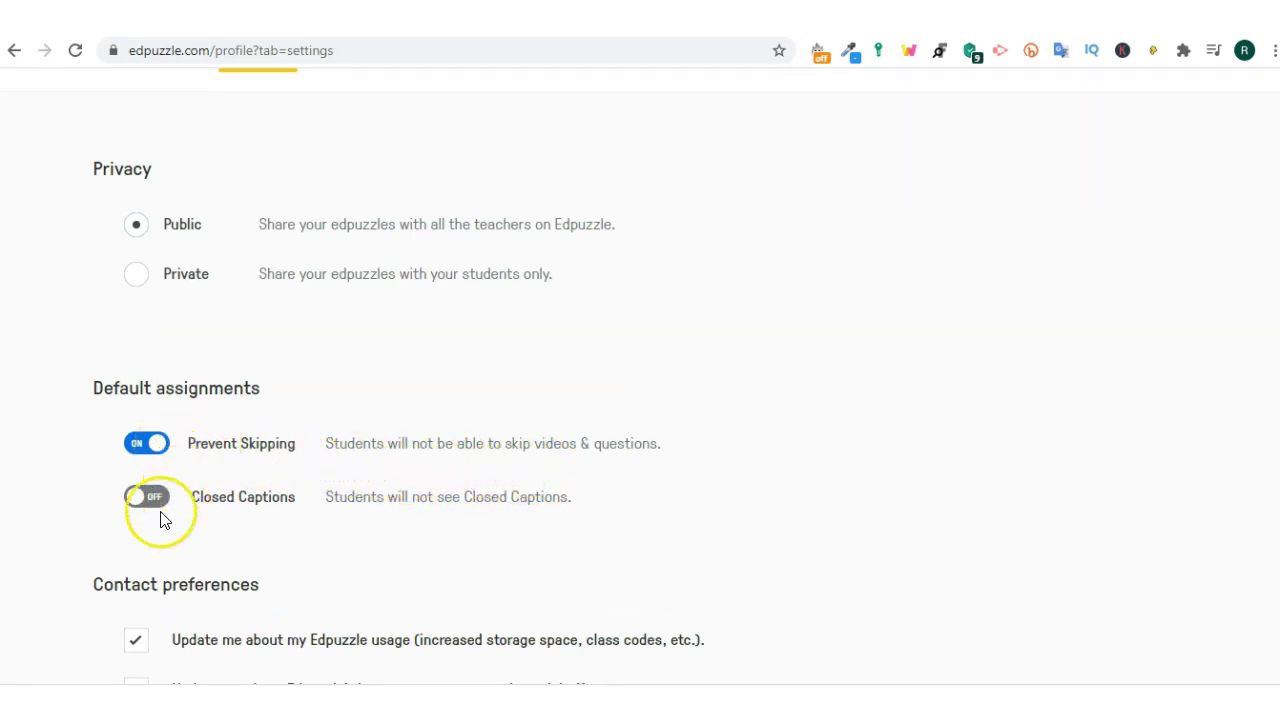
scroll(303, 523, "down", 2)
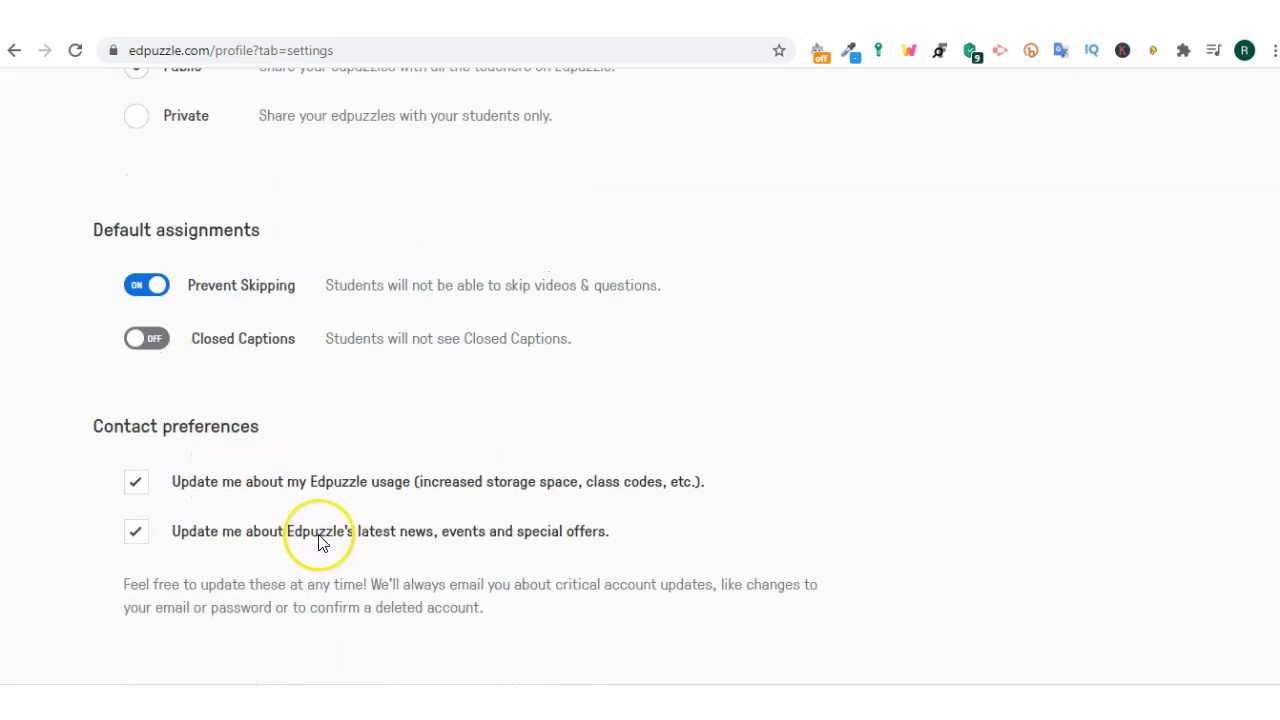
scroll(320, 540, "down", 2)
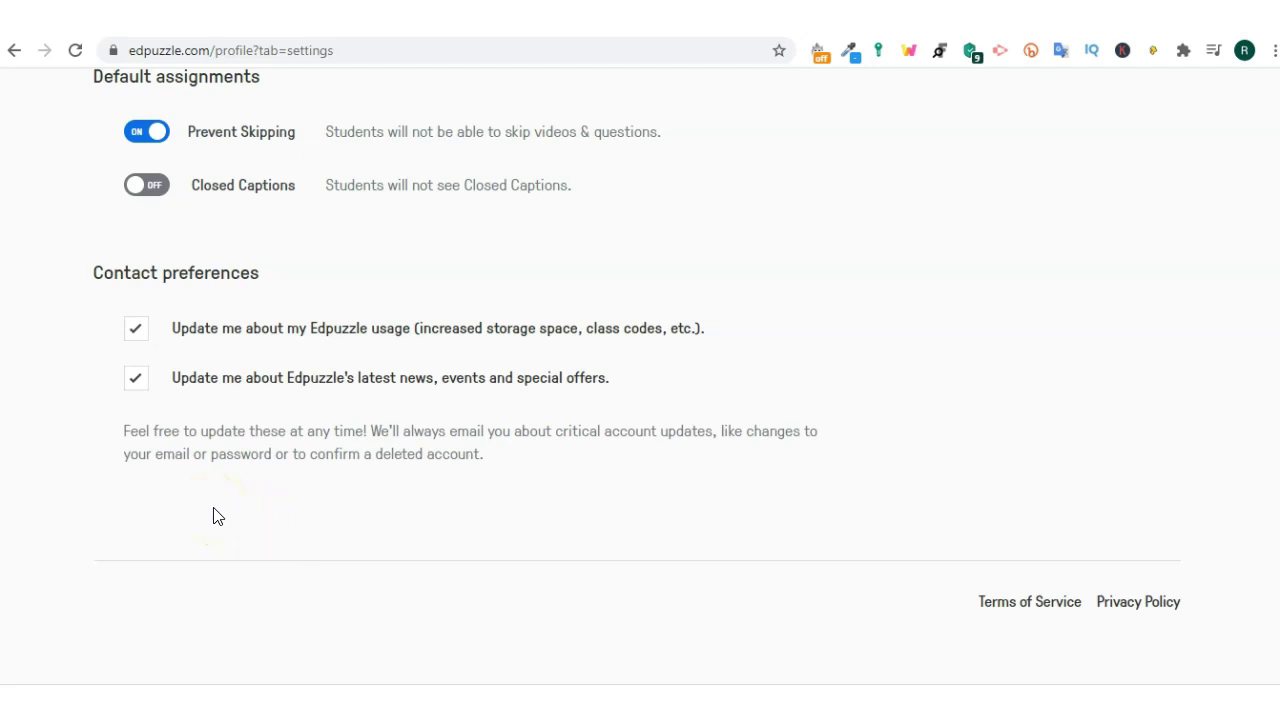
scroll(211, 516, "up", 6)
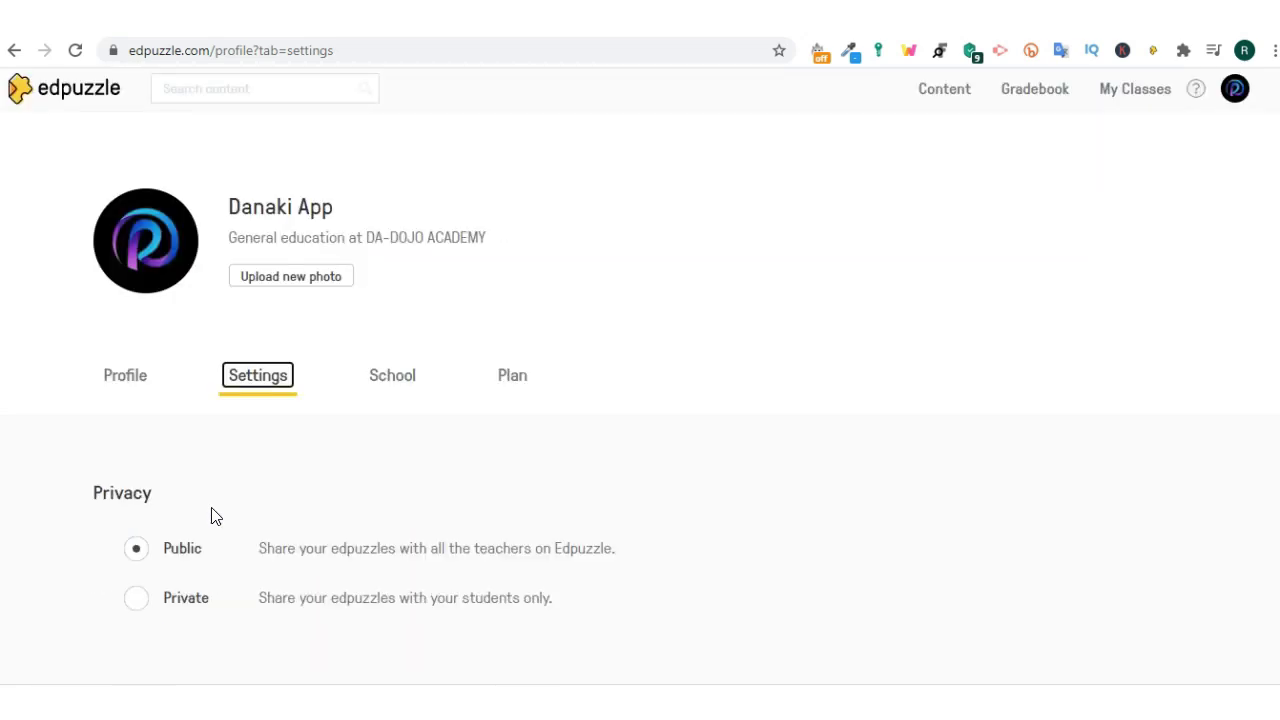
Open the Plan tab and check the Basic plan, 4 of 20 storage used, and promo code field
left_click(512, 378)
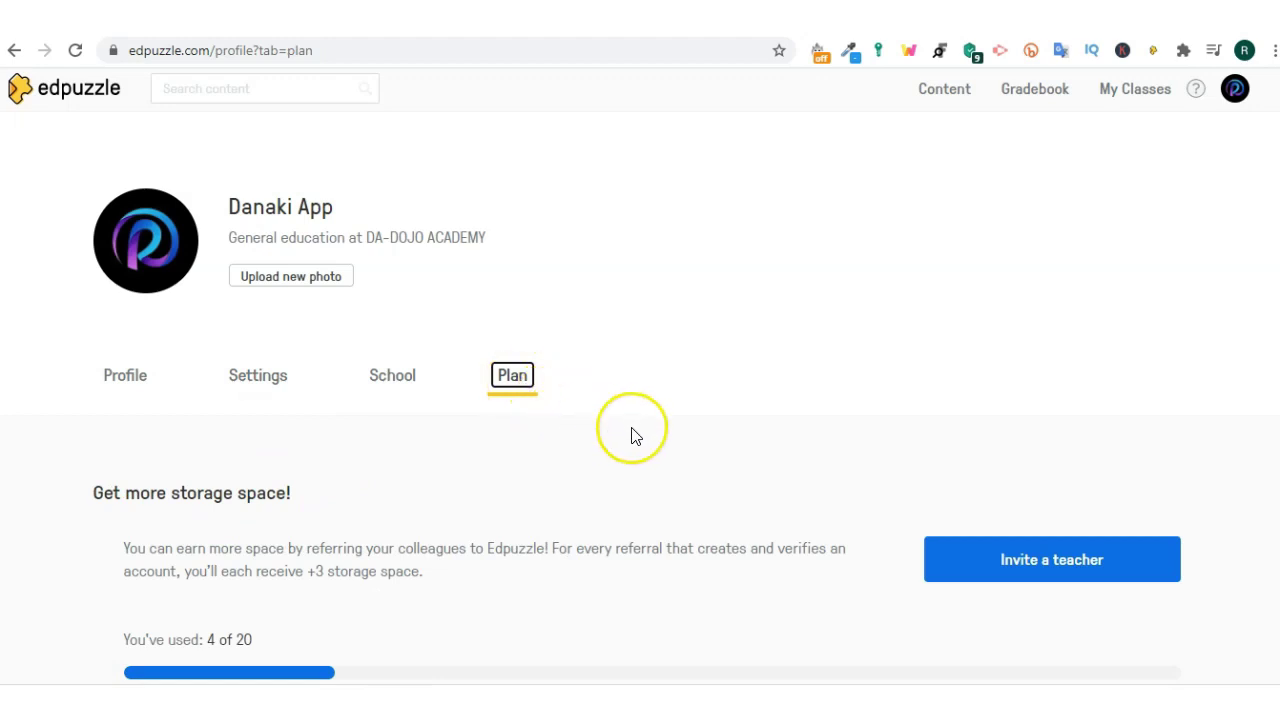
scroll(660, 463, "down", 1)
scroll(660, 463, "down", 1)
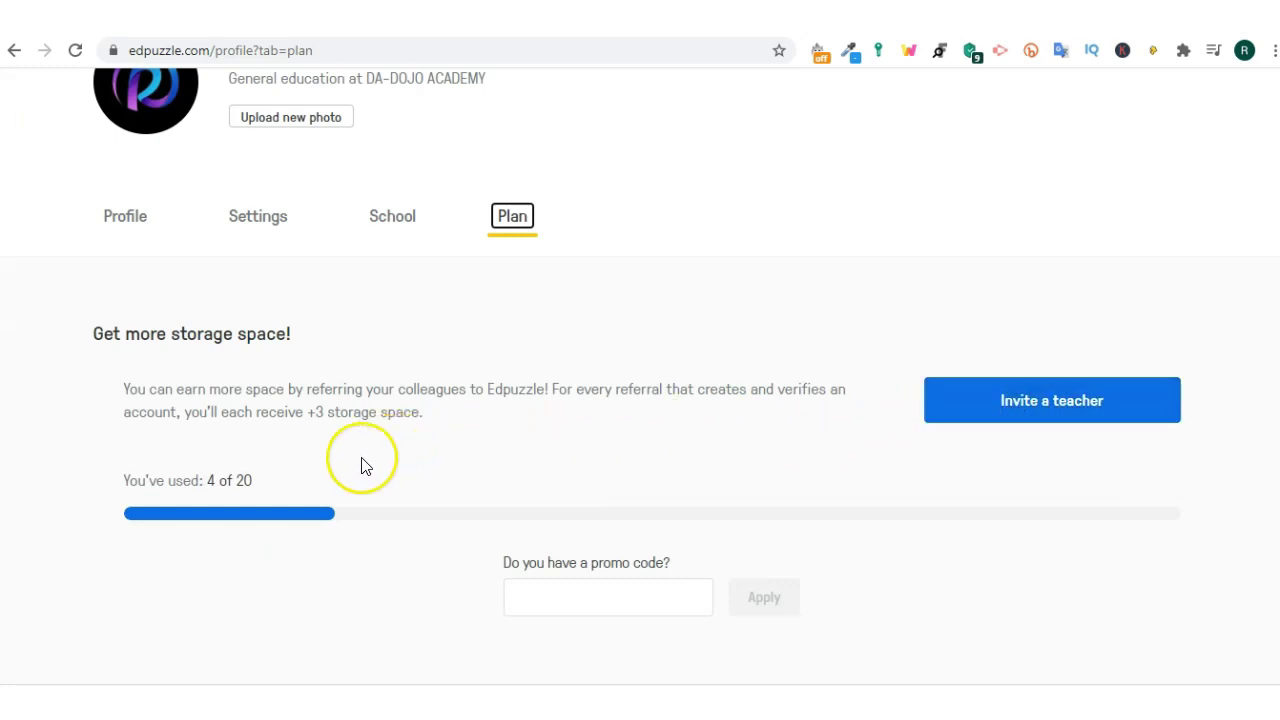
scroll(400, 530, "down", 2)
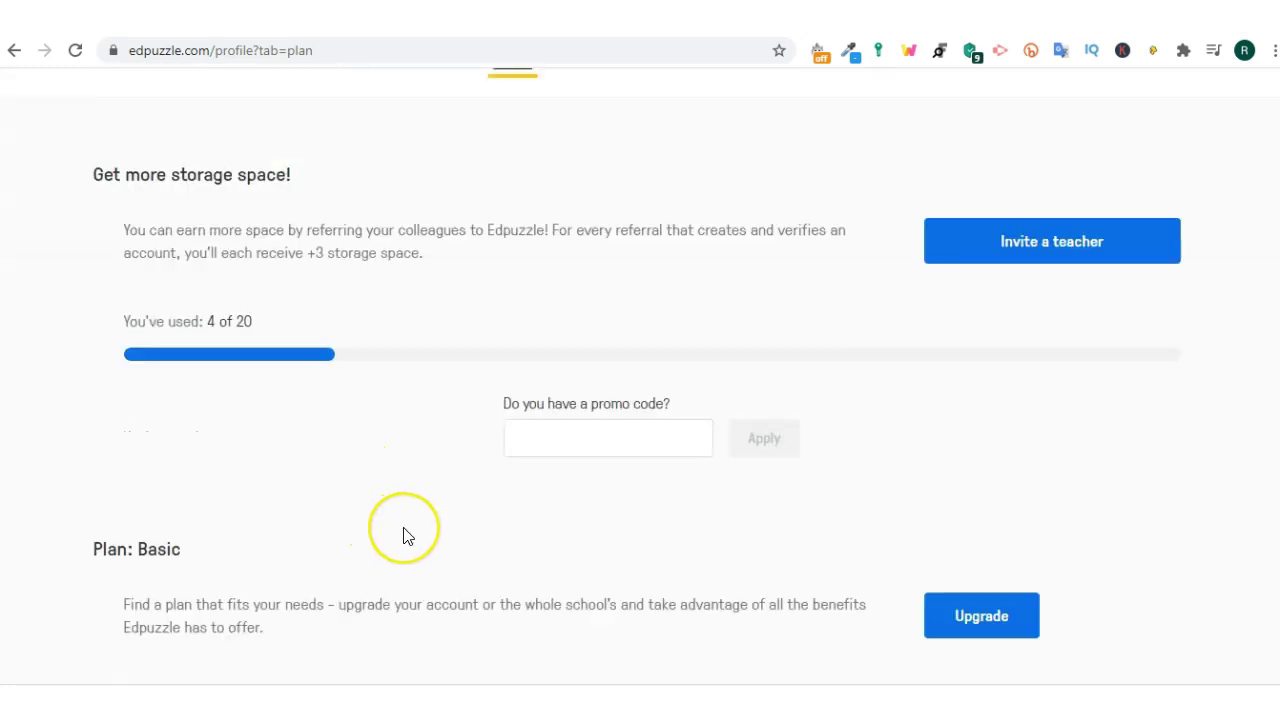
scroll(404, 535, "down", 2)
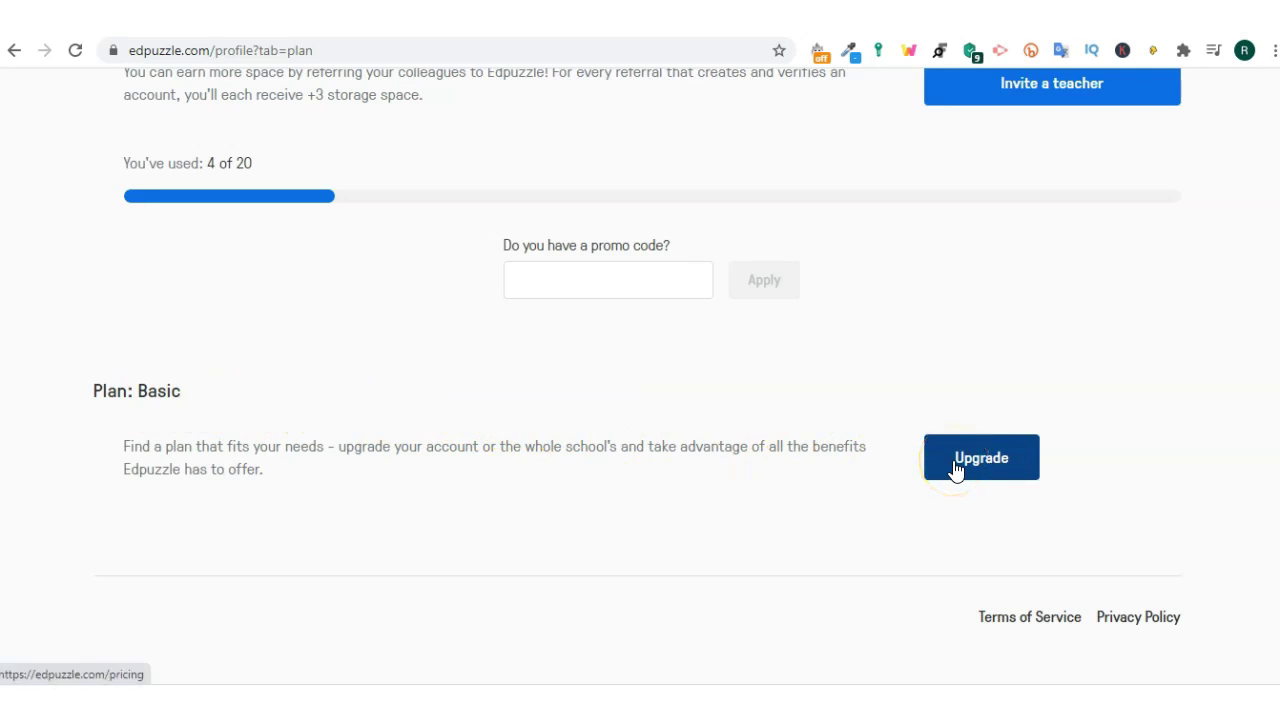
scroll(1011, 535, "up", 5)
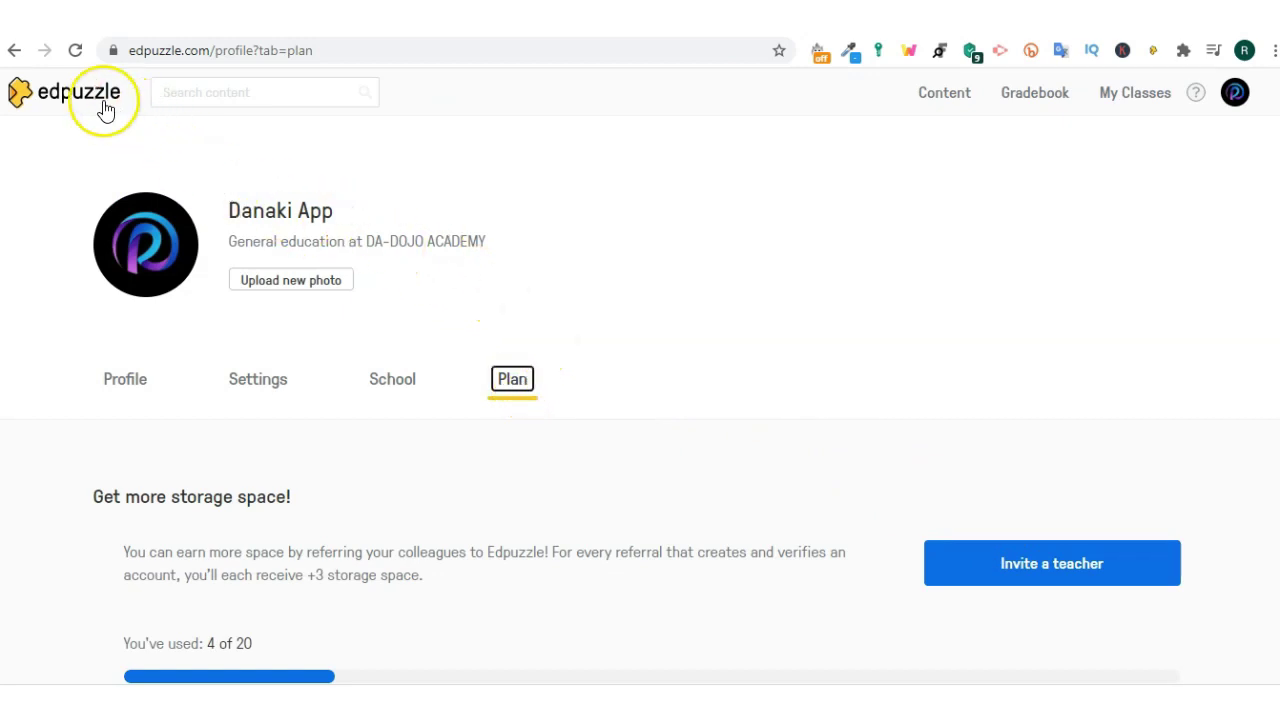
From the Edpuzzle home page, explore the Teacher and Student Certifications courses
left_click(60, 96)
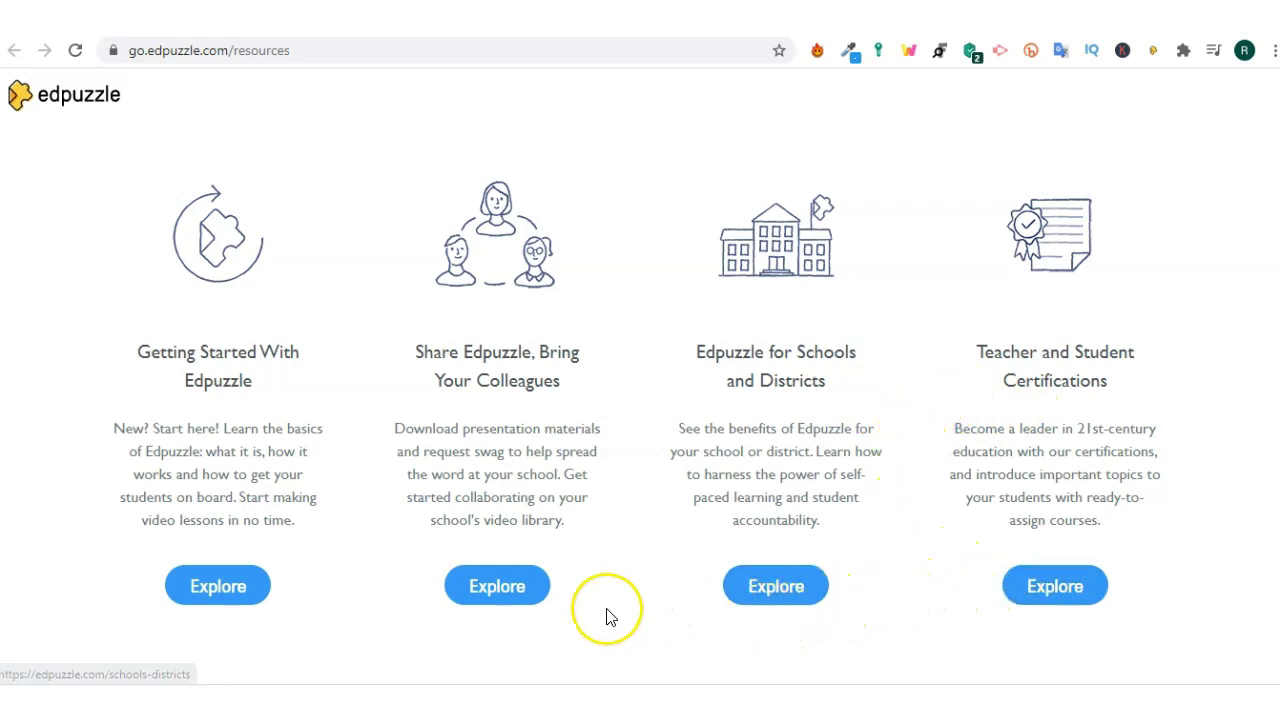
left_click(272, 592)
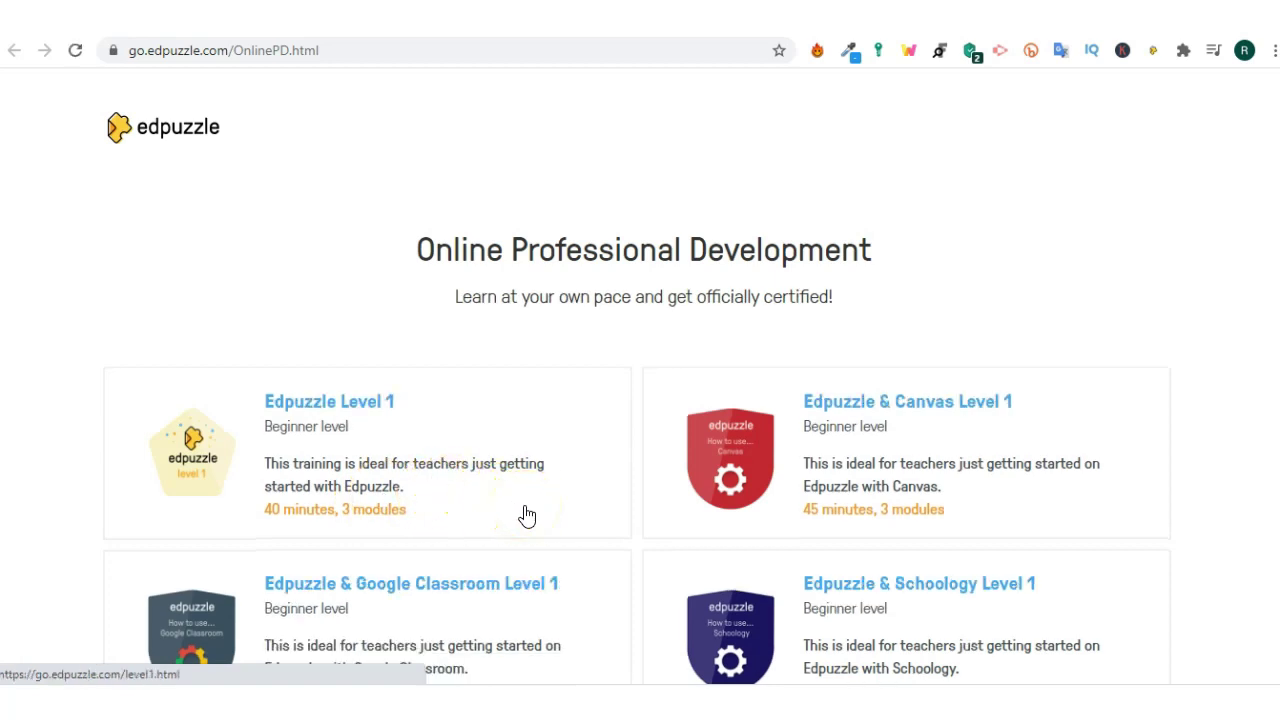
Browse down through every course in the Online Professional Development certification list
left_click(530, 516)
scroll(554, 522, "down", 3)
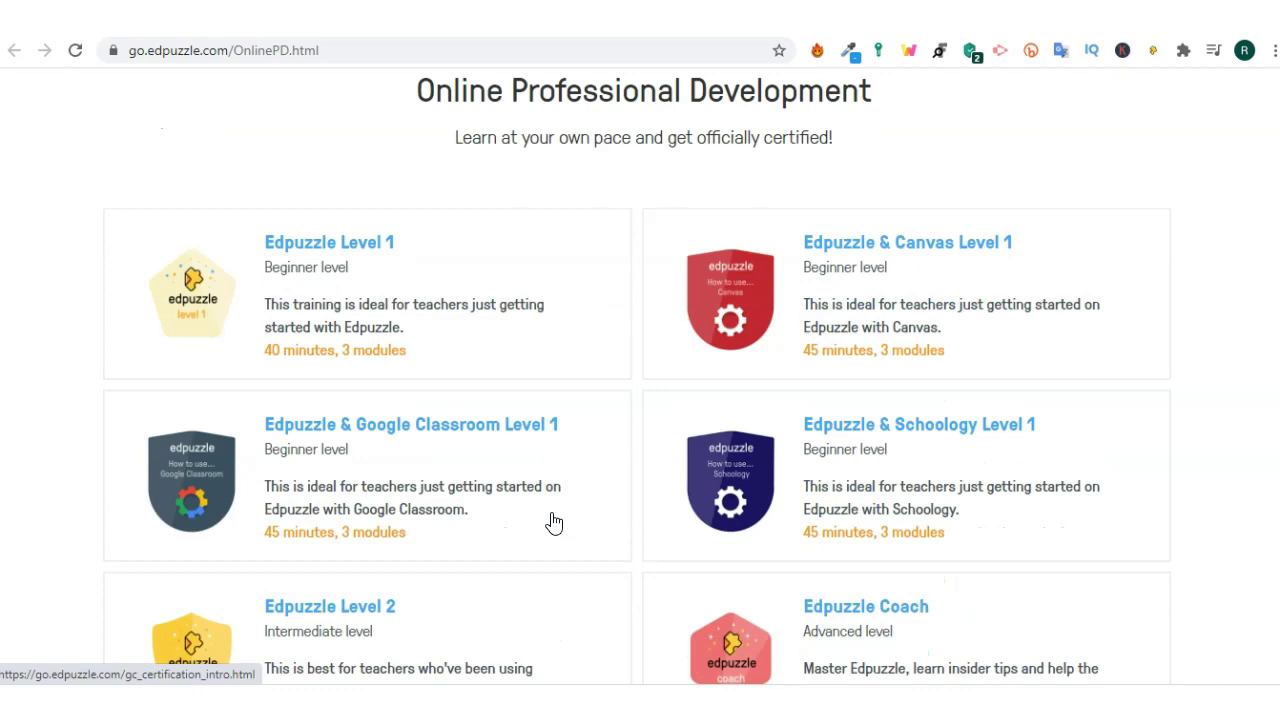
scroll(554, 522, "down", 3)
scroll(554, 522, "down", 3)
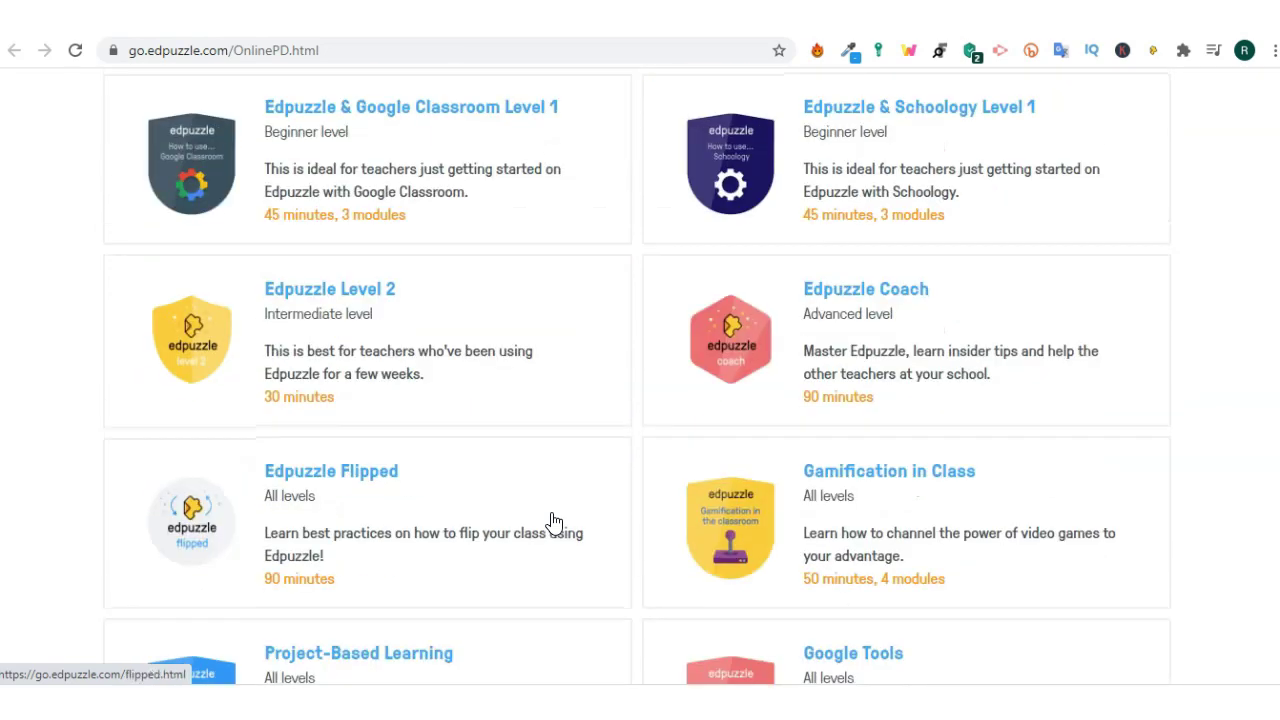
scroll(554, 522, "down", 3)
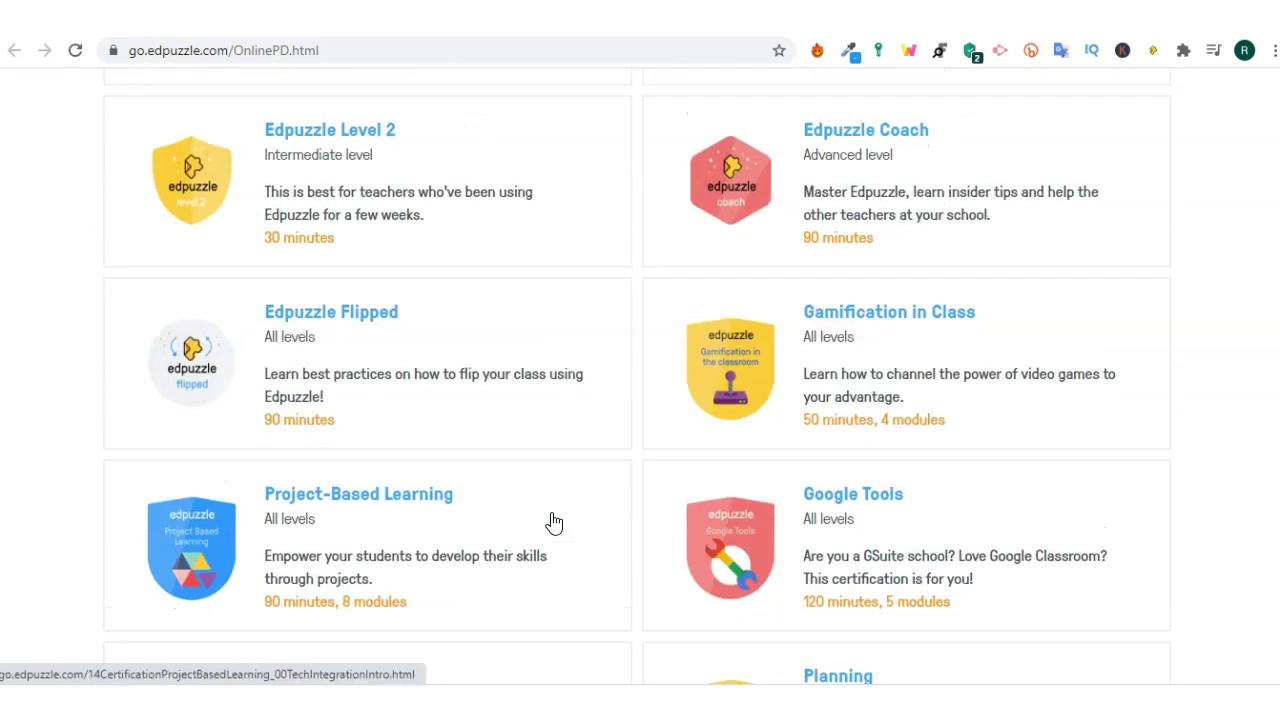
scroll(554, 522, "down", 3)
scroll(554, 522, "down", 3)
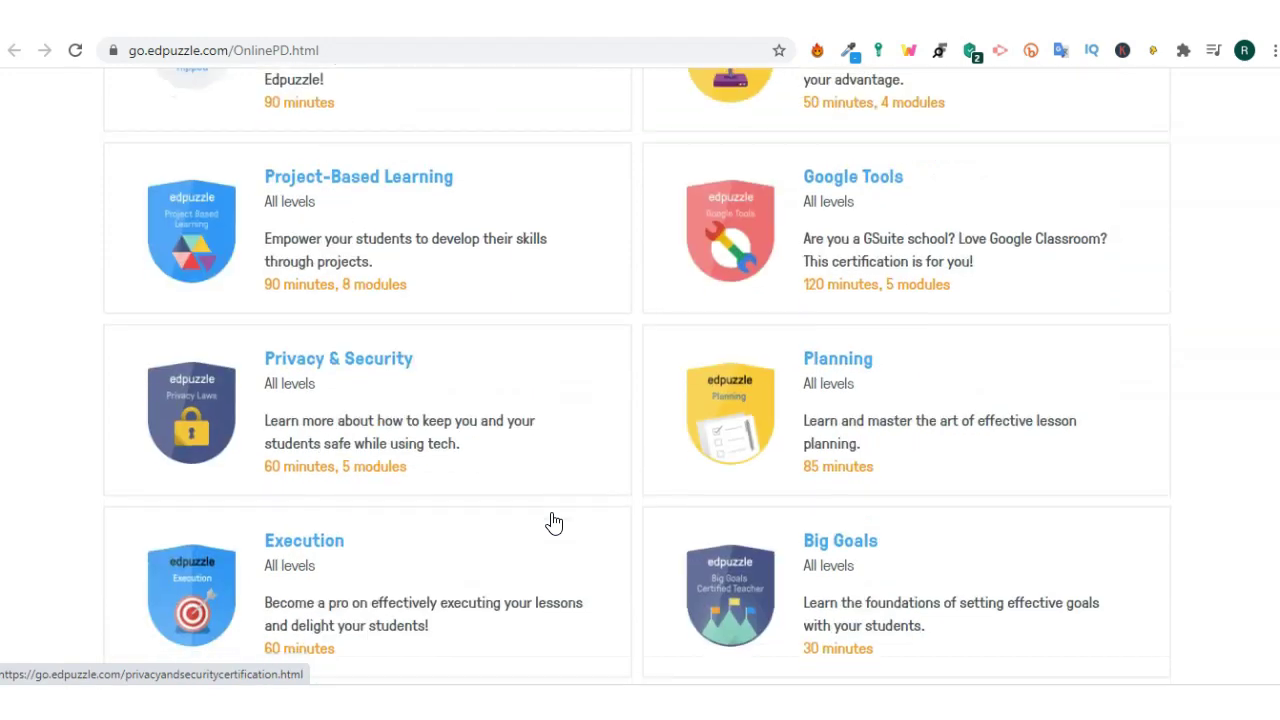
scroll(554, 522, "down", 6)
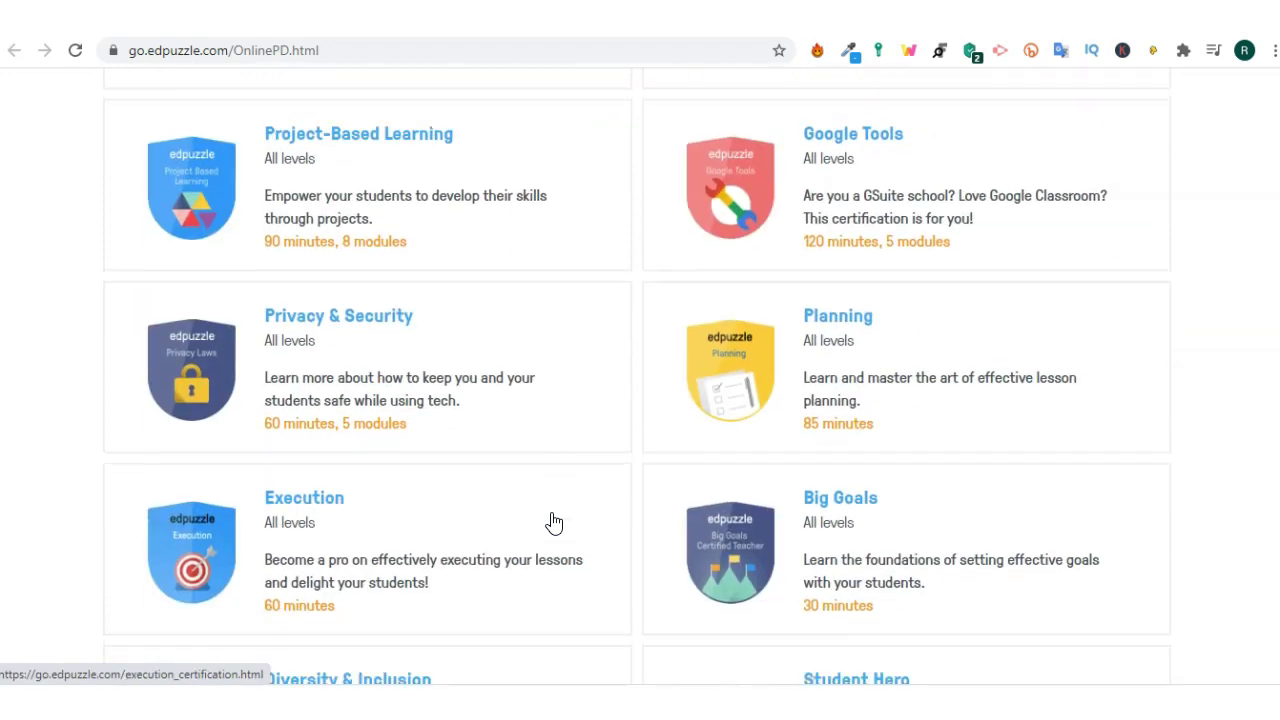
scroll(554, 522, "down", 3)
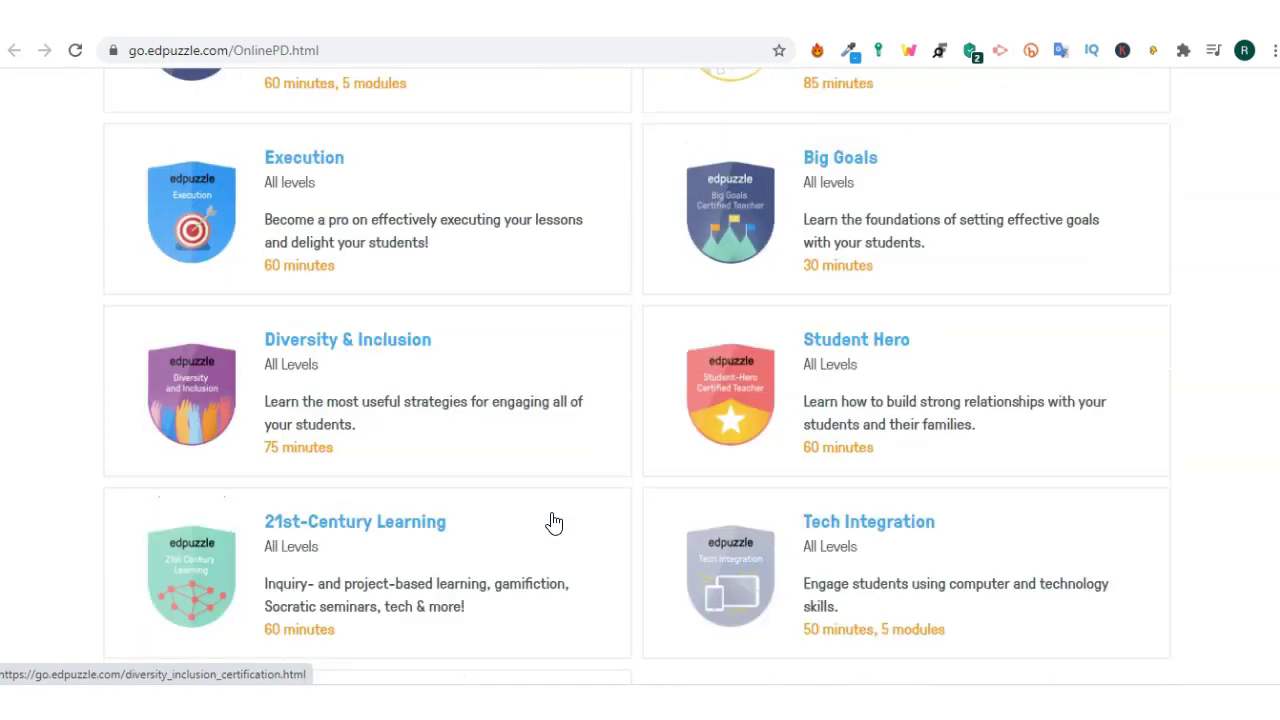
scroll(554, 522, "down", 3)
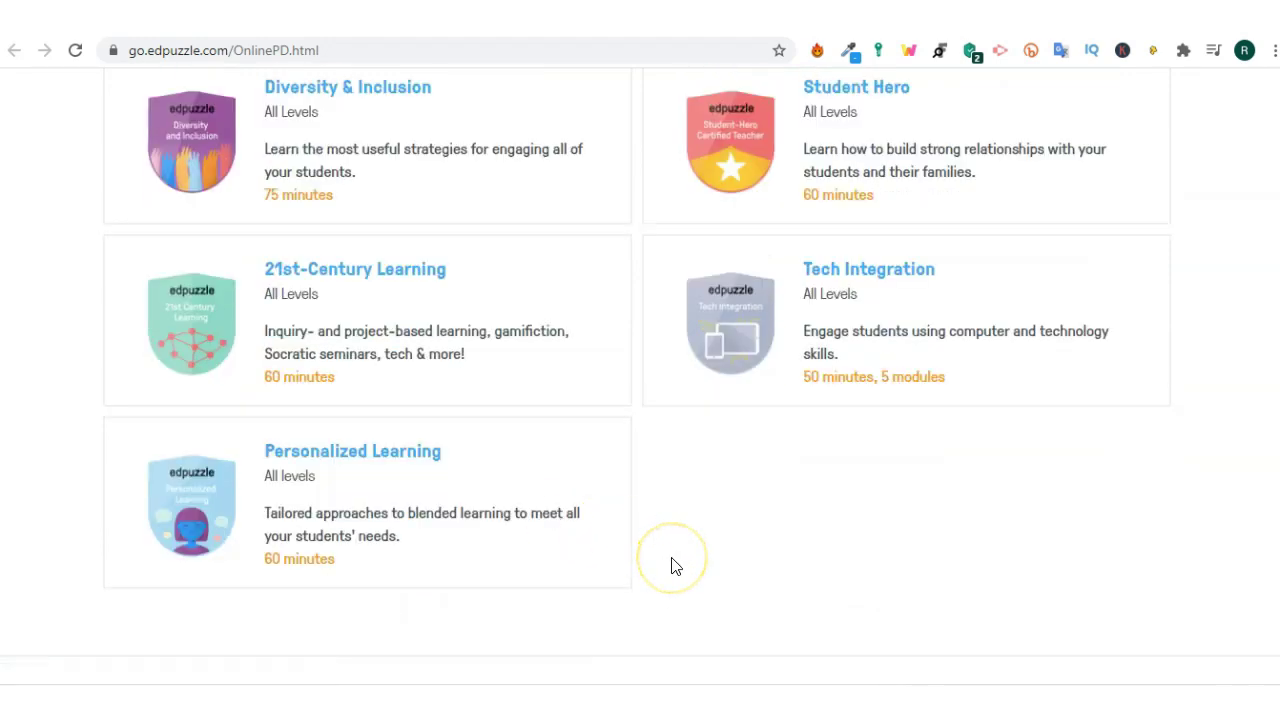
Scroll back up to the top of the certification course list
scroll(1207, 495, "up", 2)
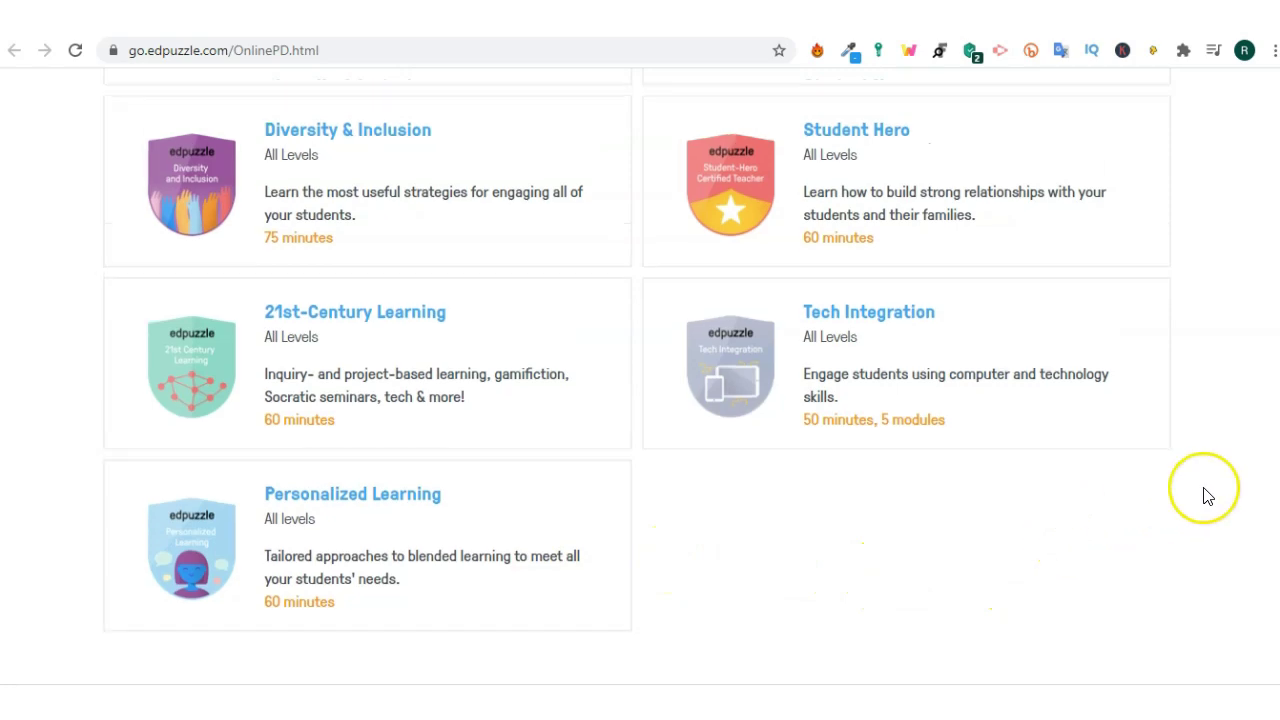
scroll(1207, 495, "up", 6)
scroll(1200, 494, "up", 7)
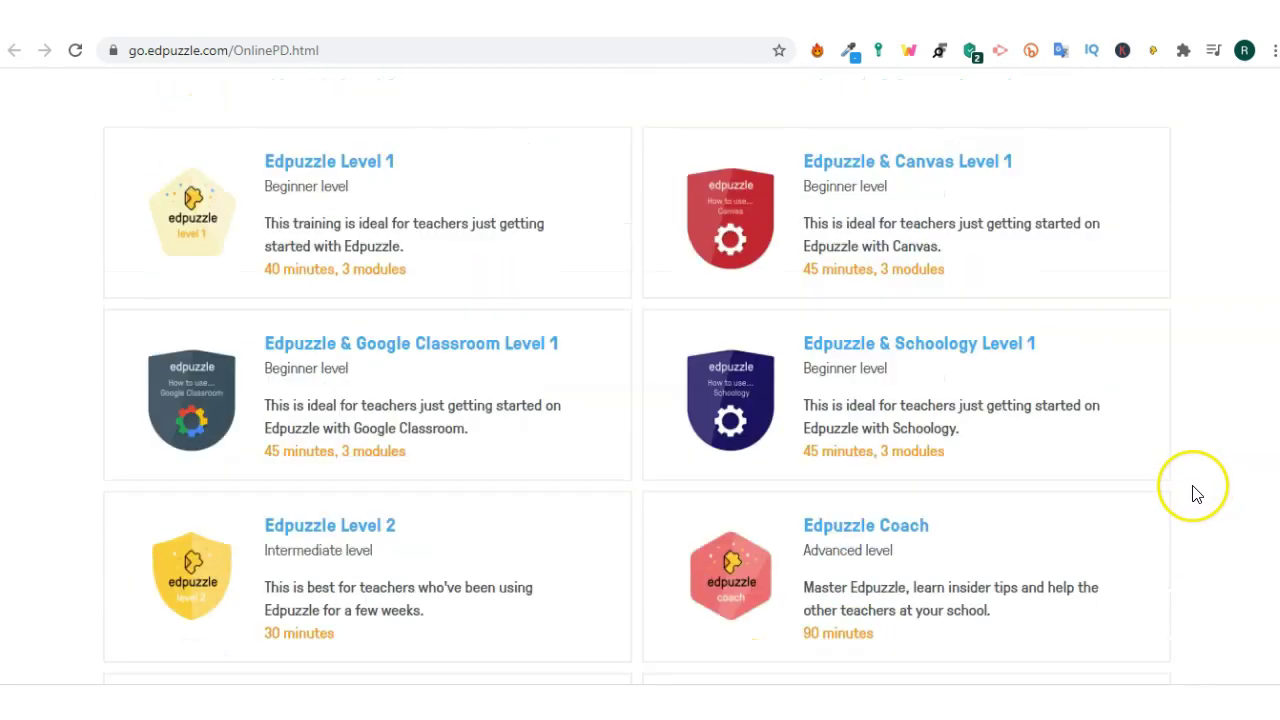
scroll(1193, 494, "up", 3)
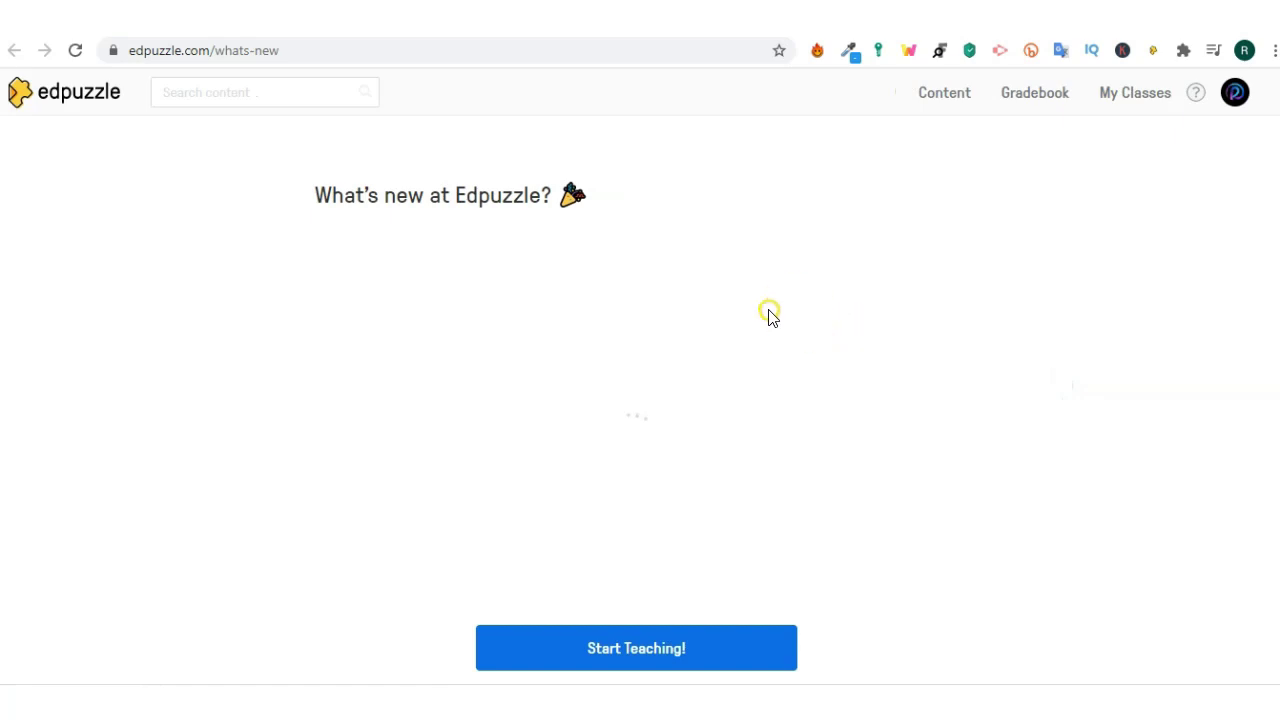
Scroll down through the What's new update notes
scroll(494, 326, "down", 2)
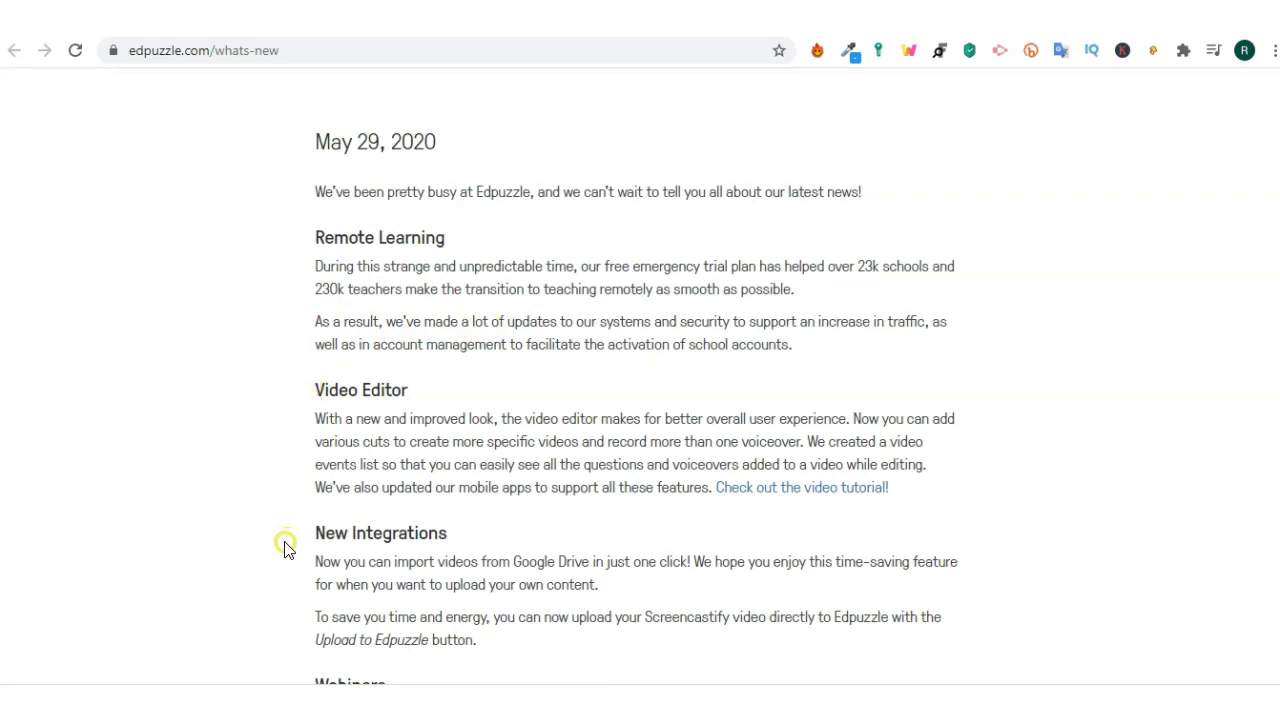
scroll(278, 565, "down", 3)
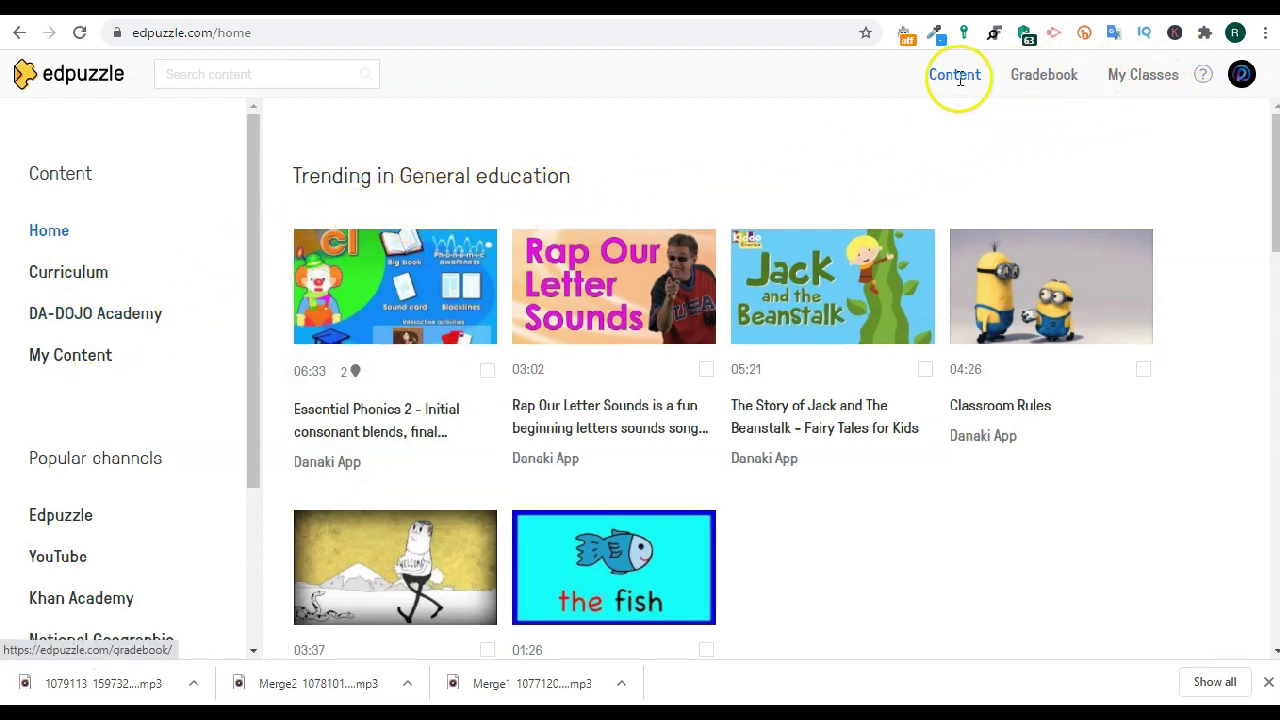
left_click(1243, 78)
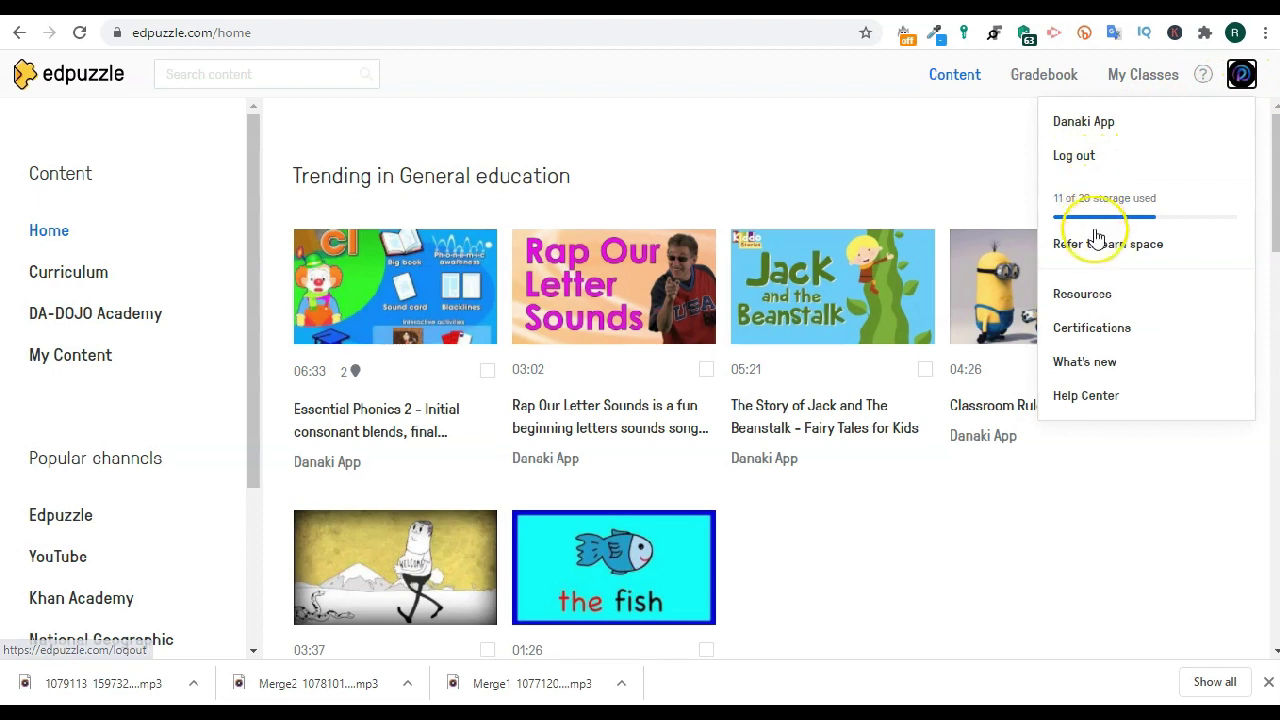
left_click(1104, 460)
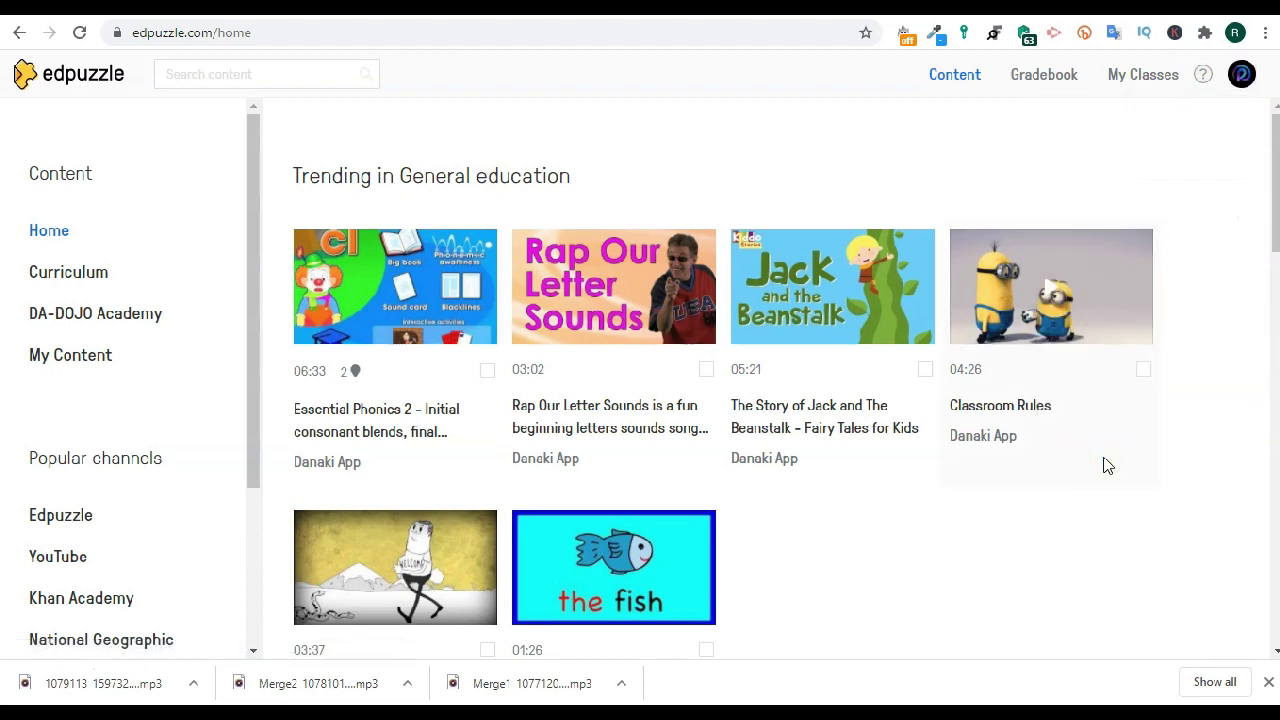